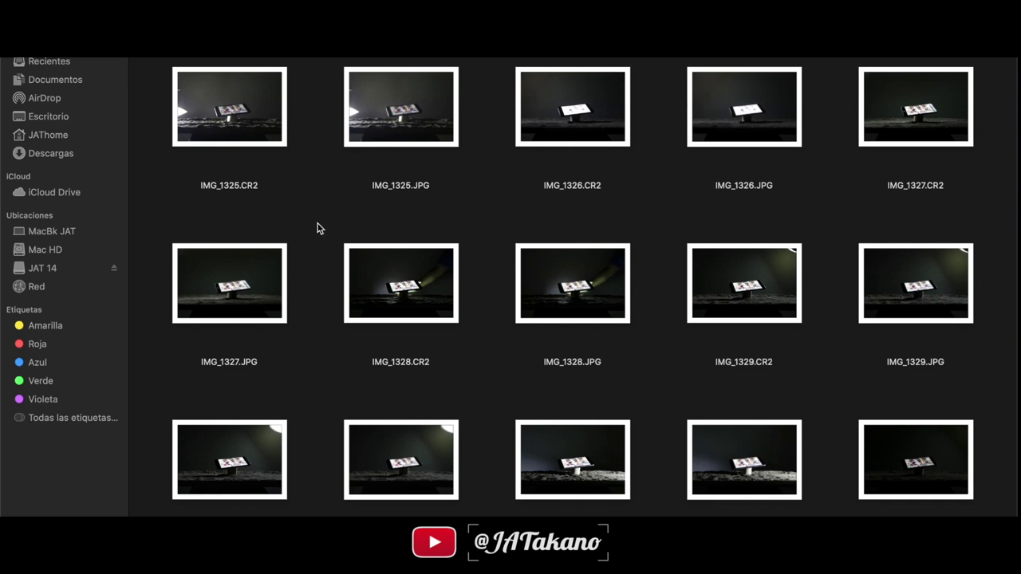
Group the Finder photos by colour tag and drag-select the ten orange-tagged CR2 files.
scroll(317, 228, "down", 1)
scroll(317, 228, "down", 3)
scroll(318, 229, "down", 1)
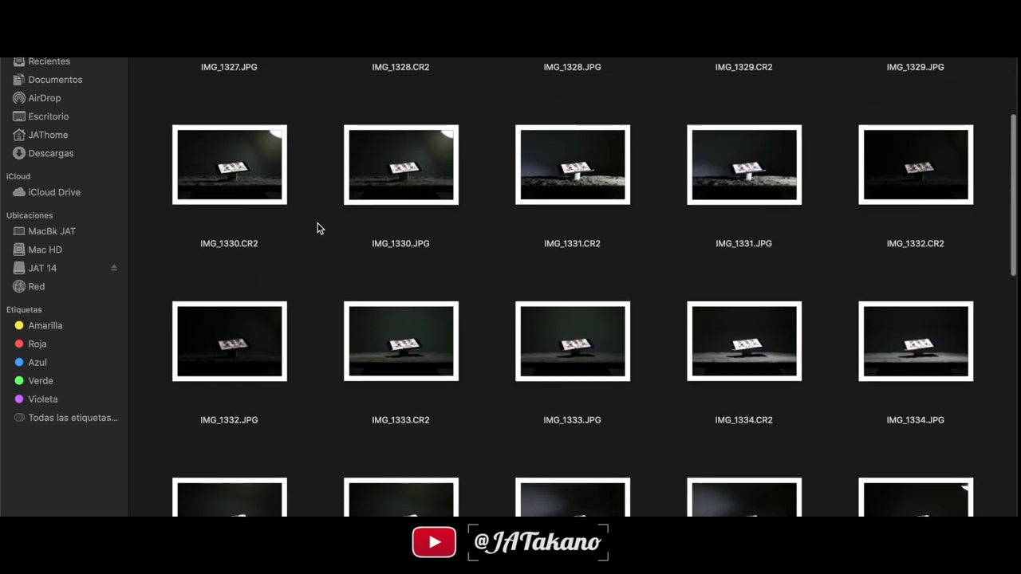
scroll(318, 228, "down", 5)
scroll(318, 228, "down", 1)
scroll(317, 228, "down", 5)
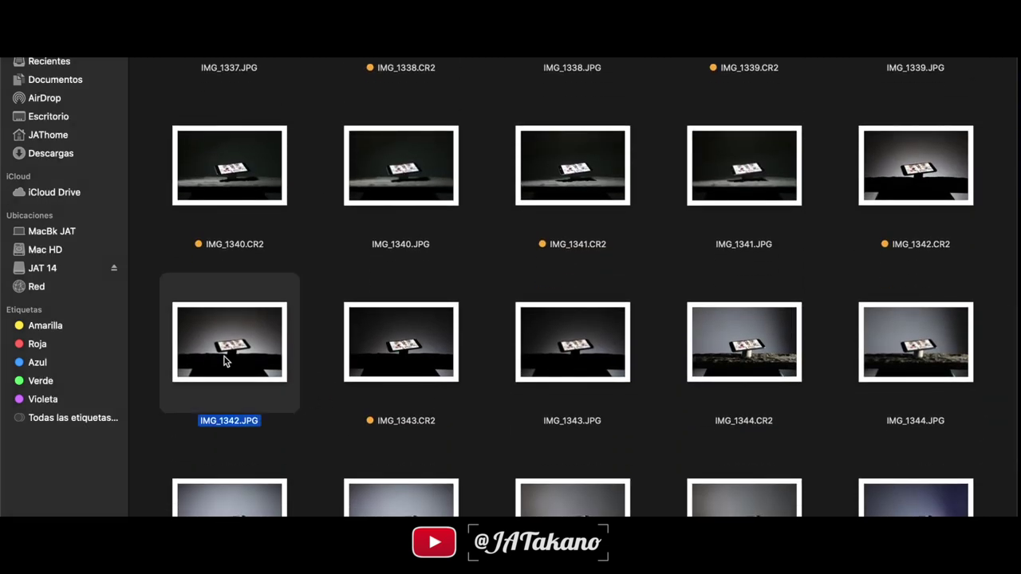
left_click(397, 348)
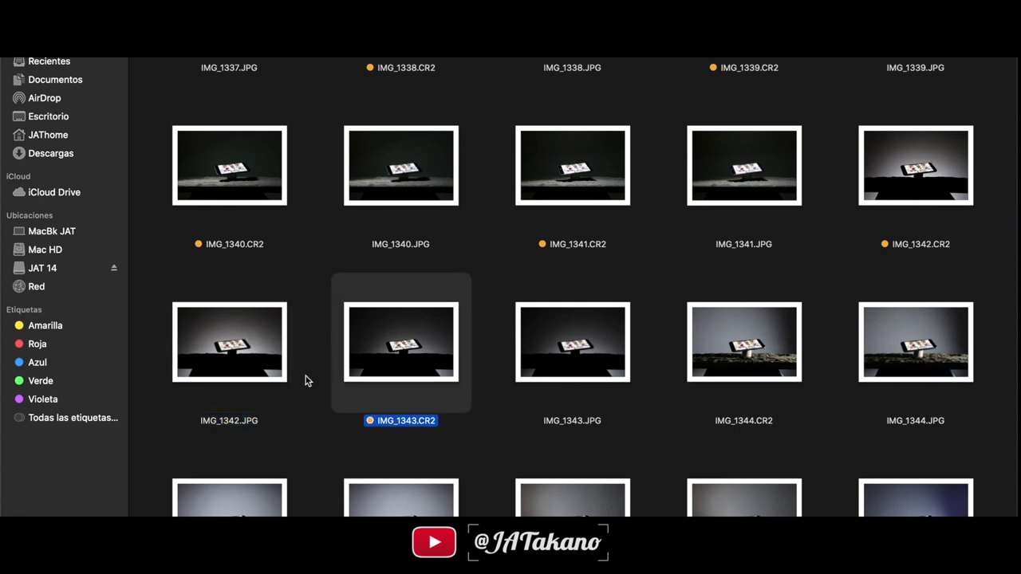
key("ctrl+super+7")
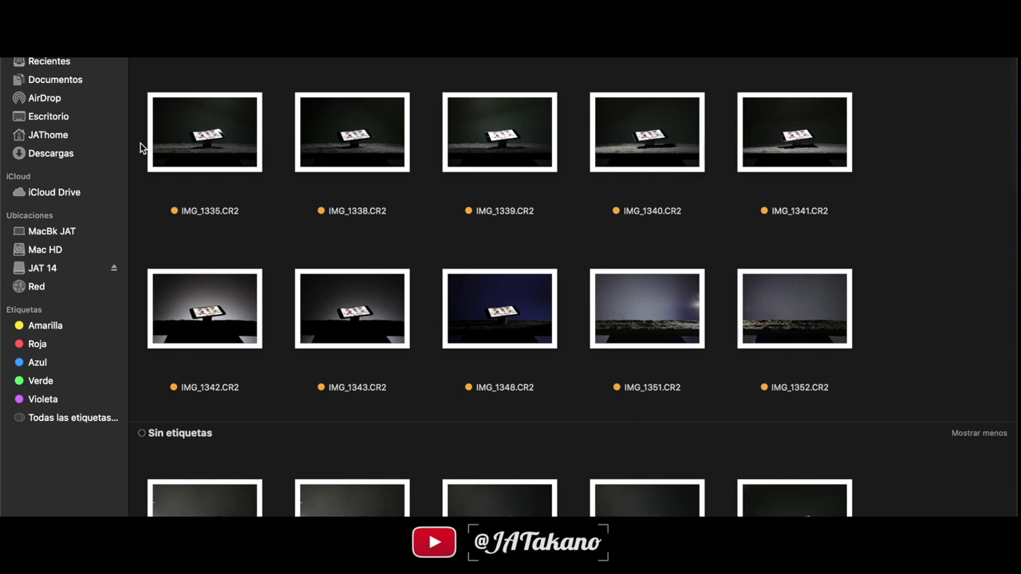
left_click_drag(140, 143, 782, 328)
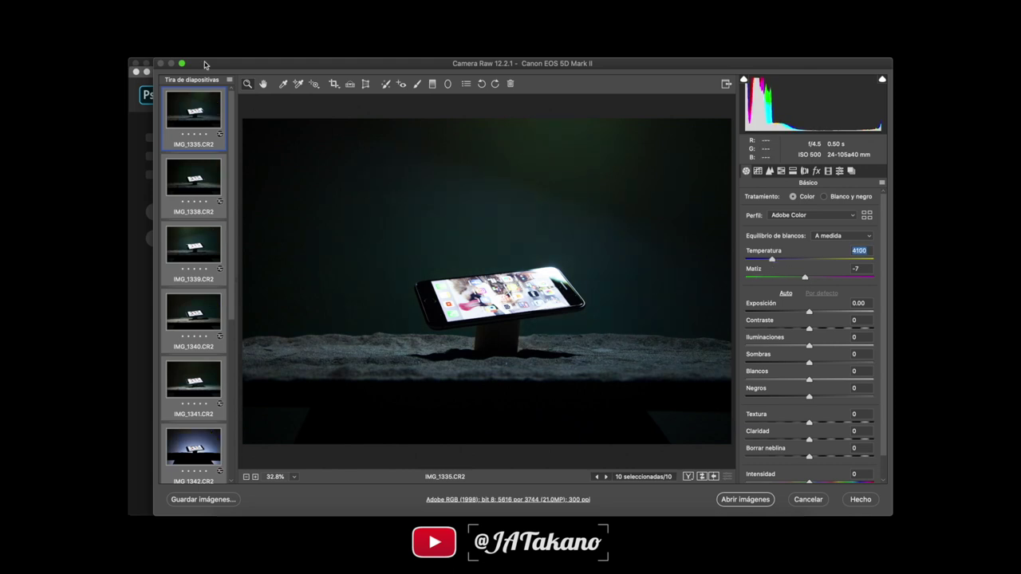
Preview neighbouring photos in Camera Raw, then select all ten together.
key("Down")
key("Down")
key("Down")
key("Down")
key("Down")
key("Down")
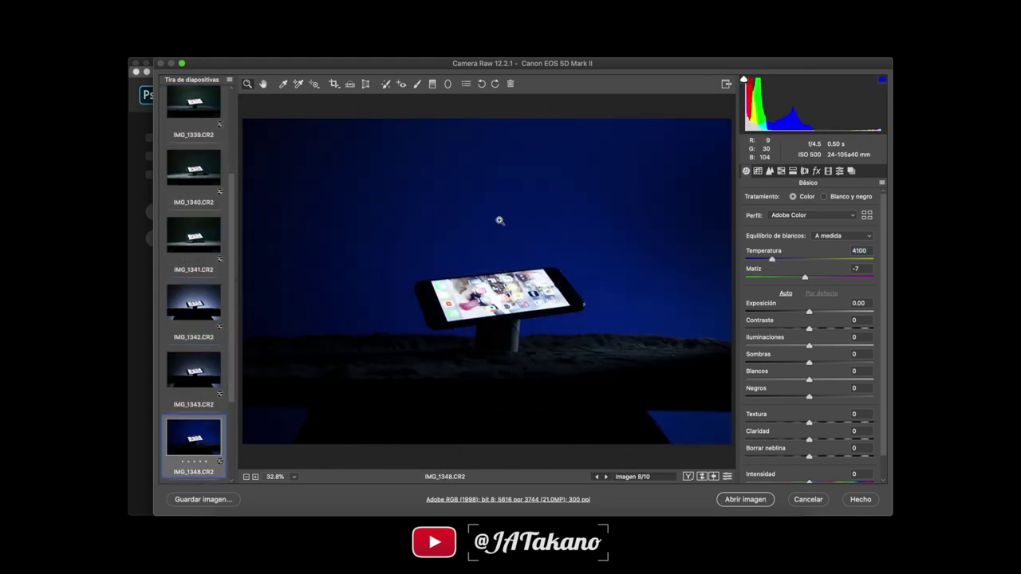
scroll(228, 401, "down", 1)
scroll(228, 401, "down", 1)
key("Down")
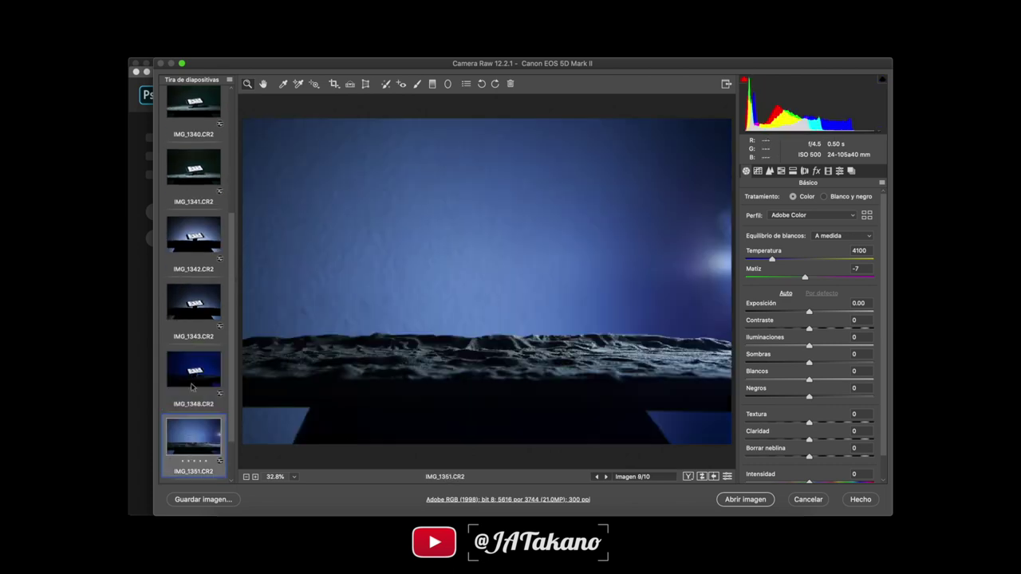
key("Up")
key("Down")
key("Up")
key("ctrl+a")
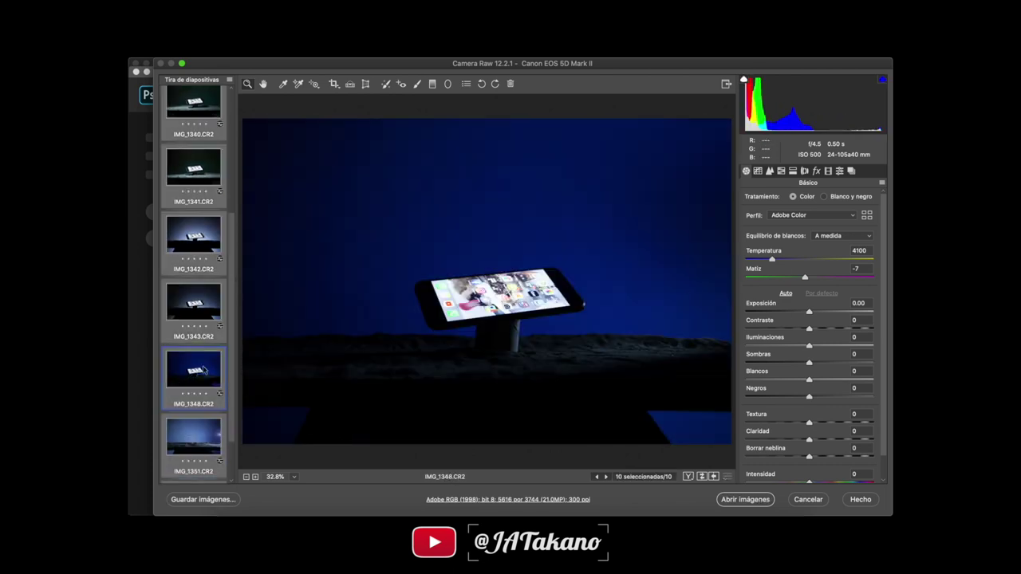
scroll(192, 303, "up", 3)
left_click(176, 311)
Set temperature 3650, exposure +0.05 and highlights -6 for all photos.
key("Up")
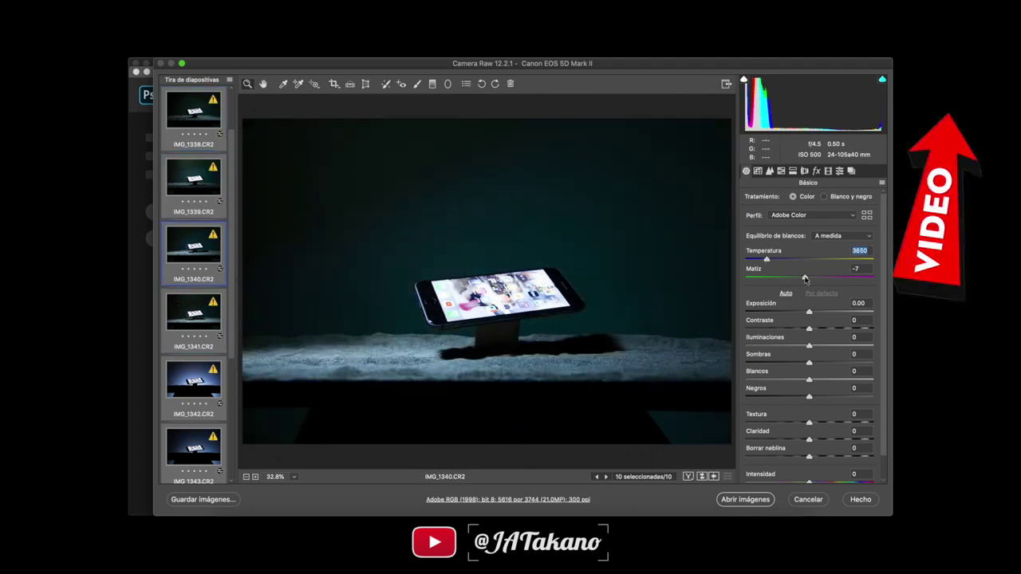
left_click_drag(809, 312, 805, 345)
key("Tab")
scroll(834, 467, "down", 1)
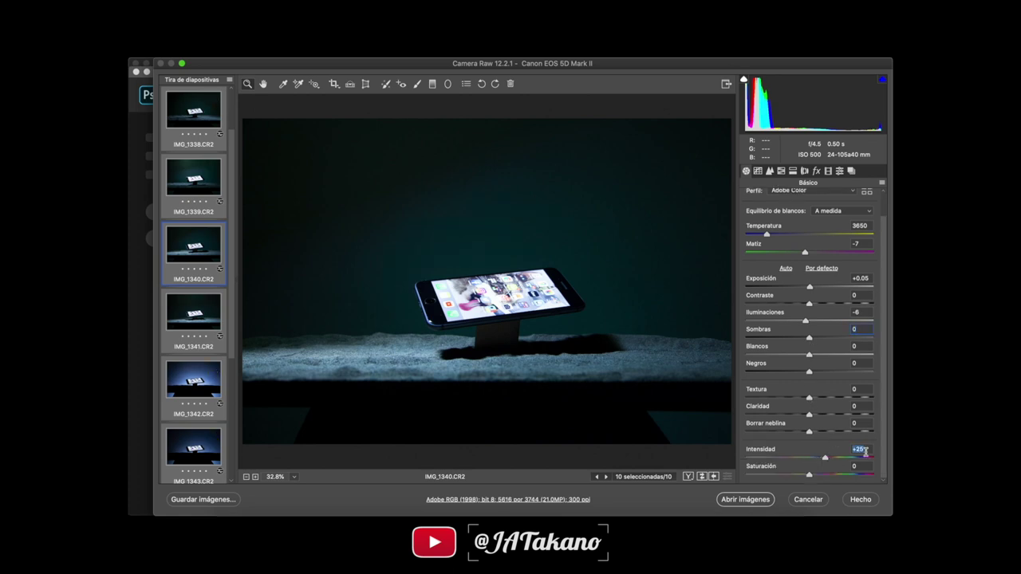
type("20")
In Camera Calibration, set red hue +26 and blue hue +16.
left_click(792, 170)
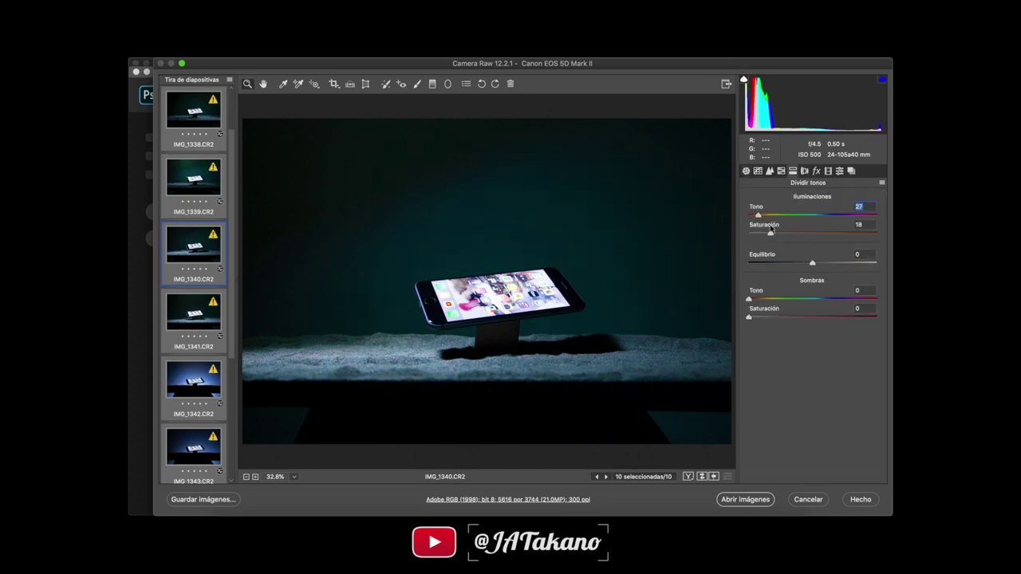
left_click(828, 170)
left_click_drag(812, 276, 828, 276)
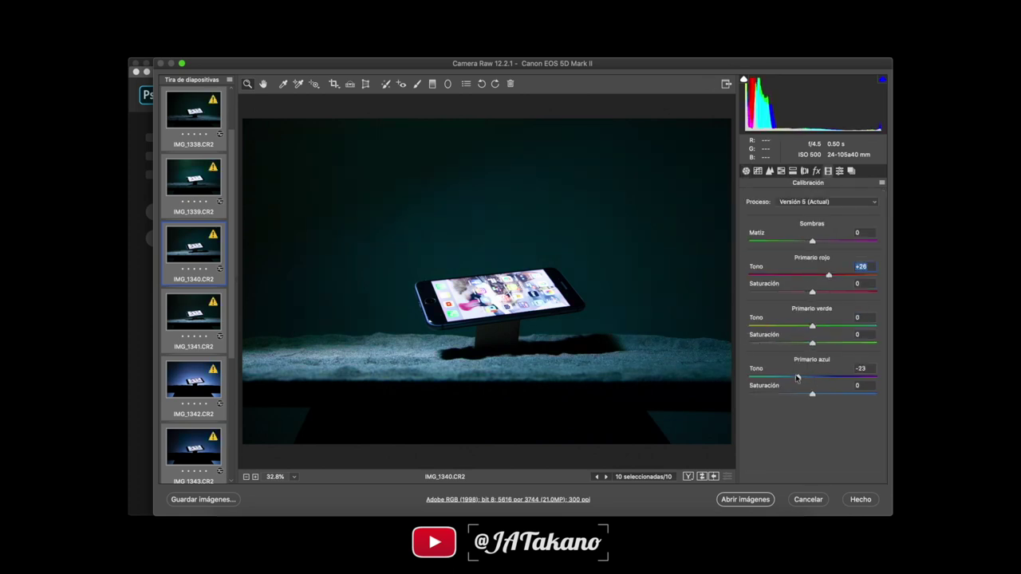
left_click_drag(812, 377, 822, 377)
scroll(193, 298, "down", 5)
Check IMG_1342, reselect all ten photos and open them in Photoshop.
left_click(193, 171)
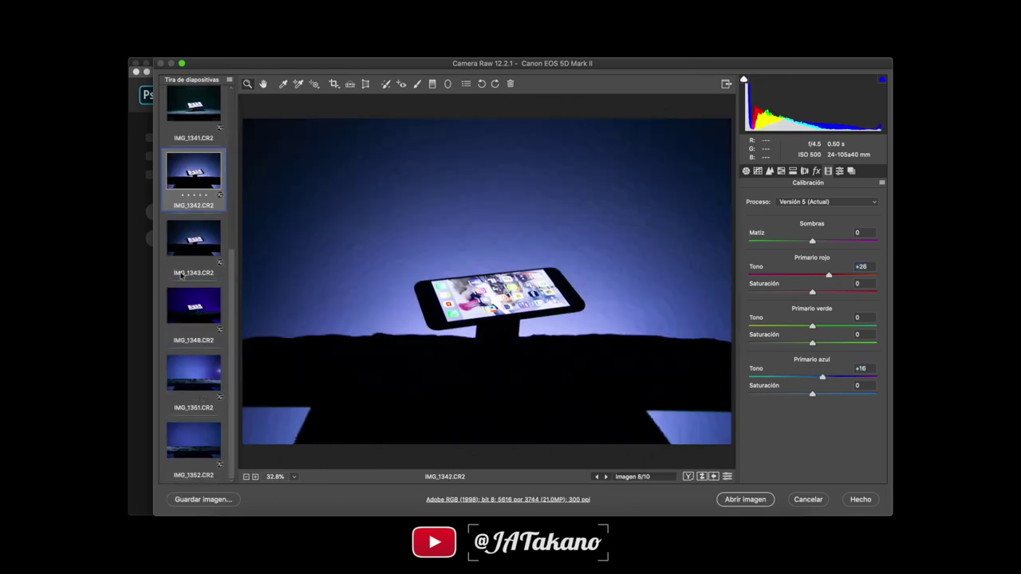
key("ctrl+a")
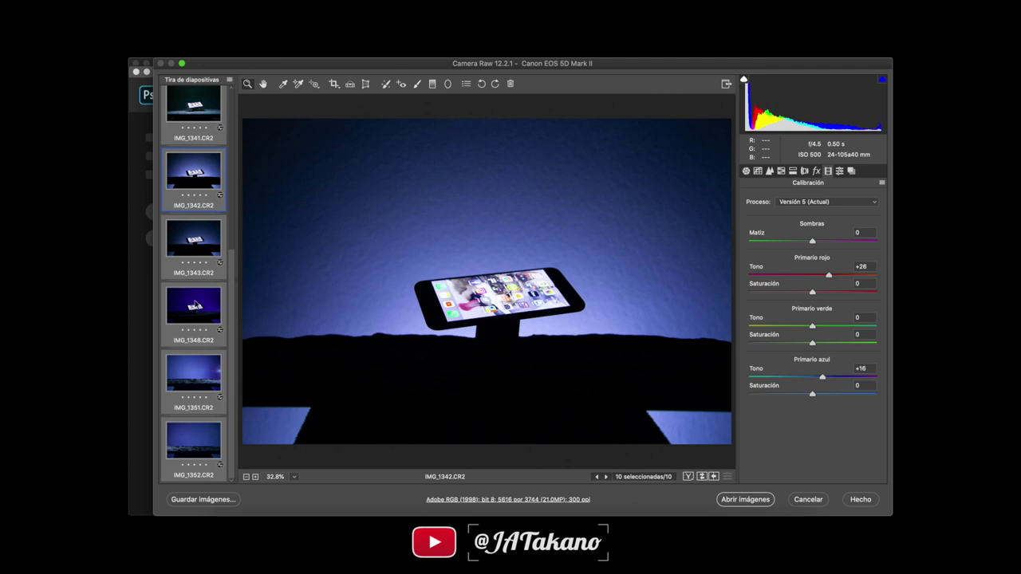
left_click(750, 500)
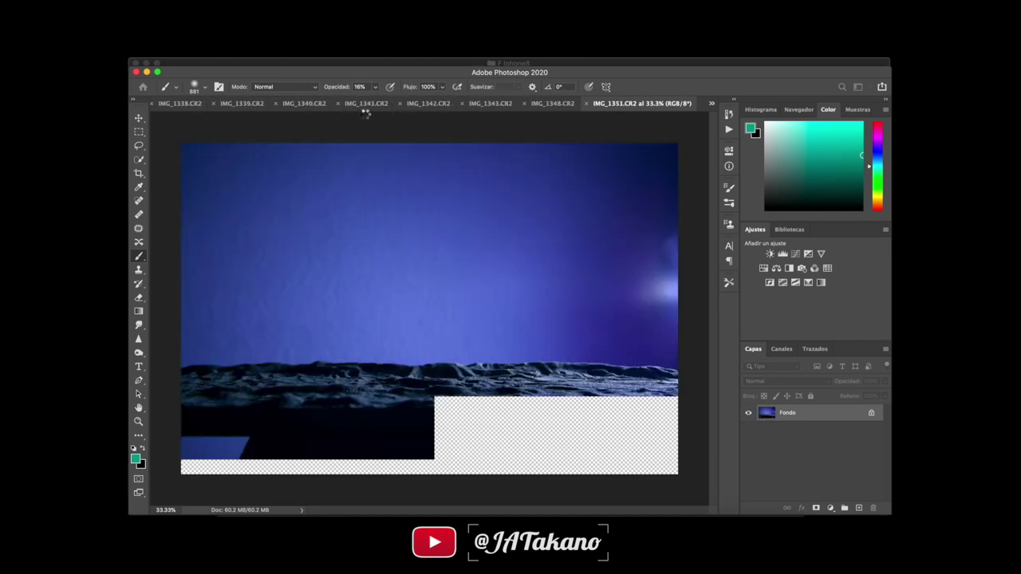
Flip through the IMG_1339 to IMG_1352 document tabs and list all open documents.
left_click(312, 106)
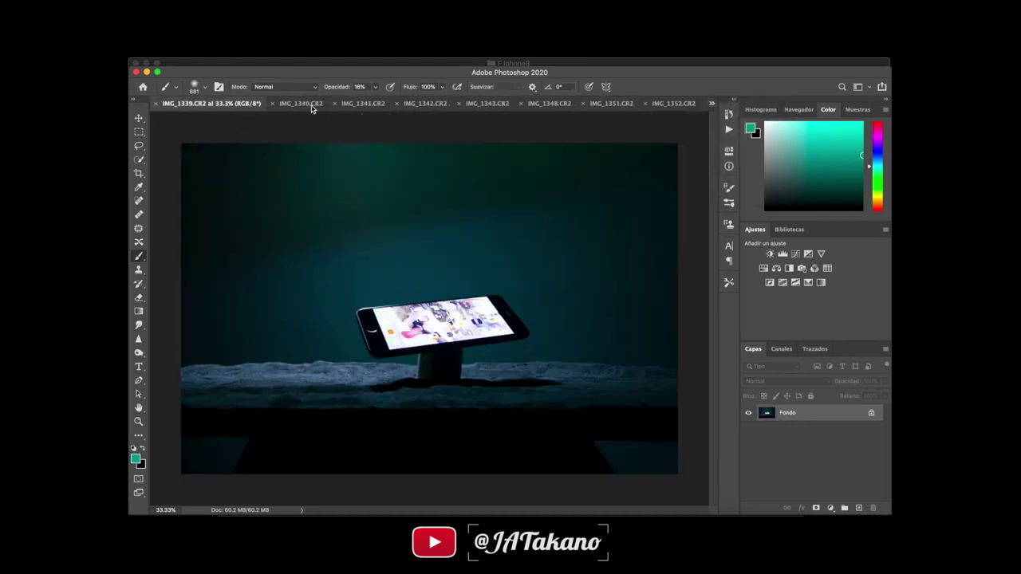
left_click(311, 105)
left_click(357, 104)
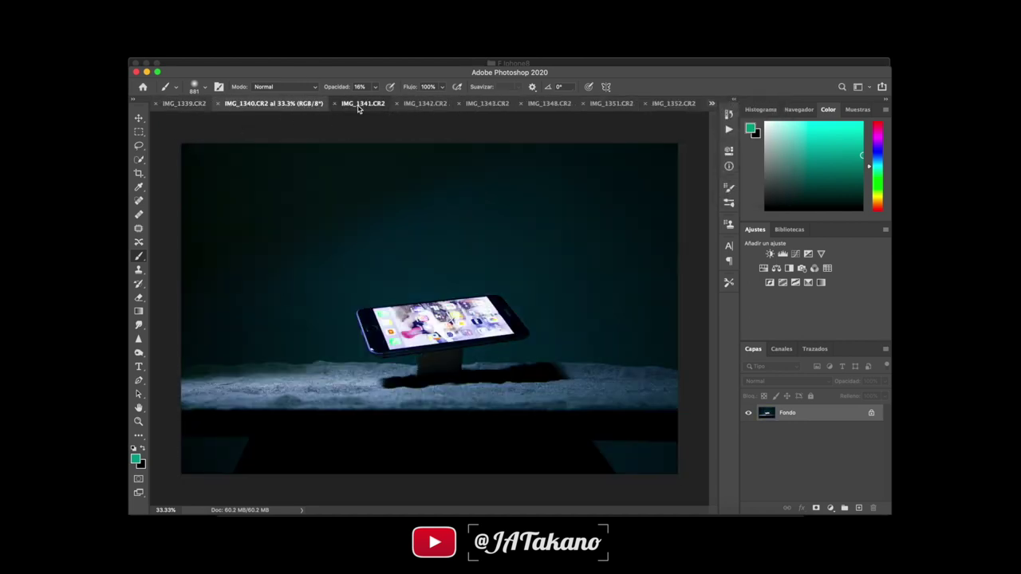
left_click(419, 105)
left_click(484, 104)
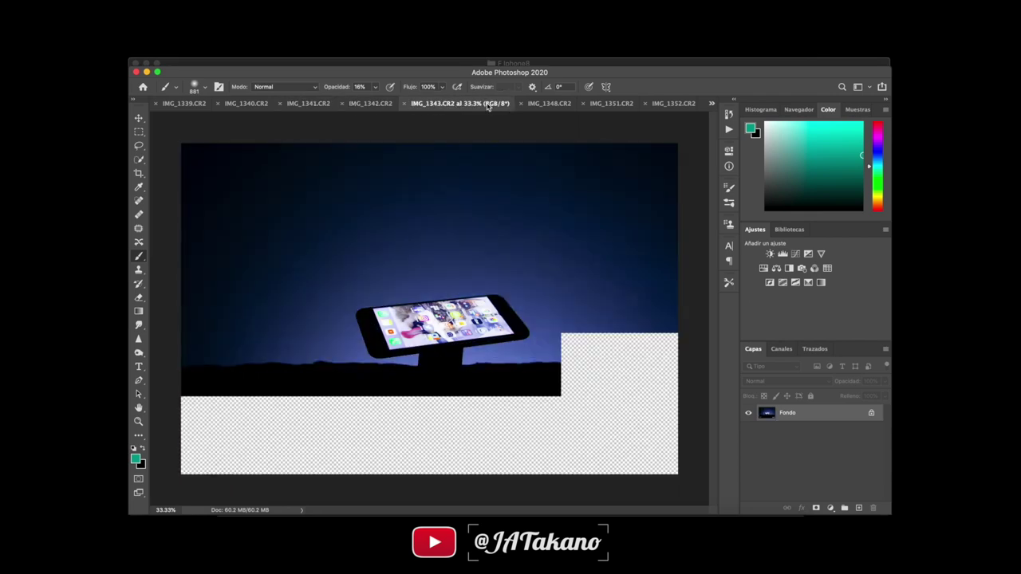
left_click(673, 104)
left_click(712, 104)
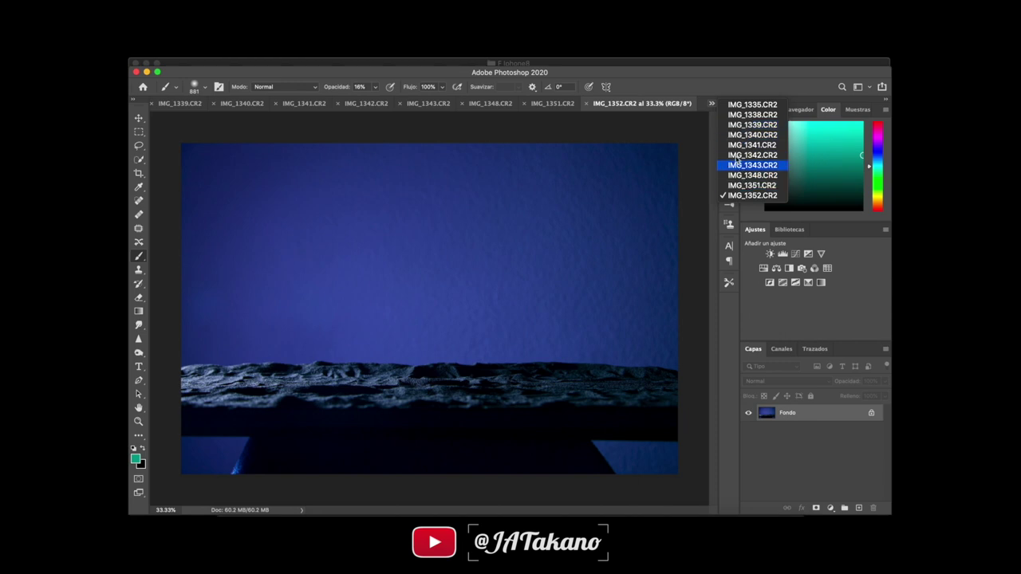
Compare IMG_1339 and IMG_1340 back and forth, ending on IMG_1340.CR2.
left_click(175, 106)
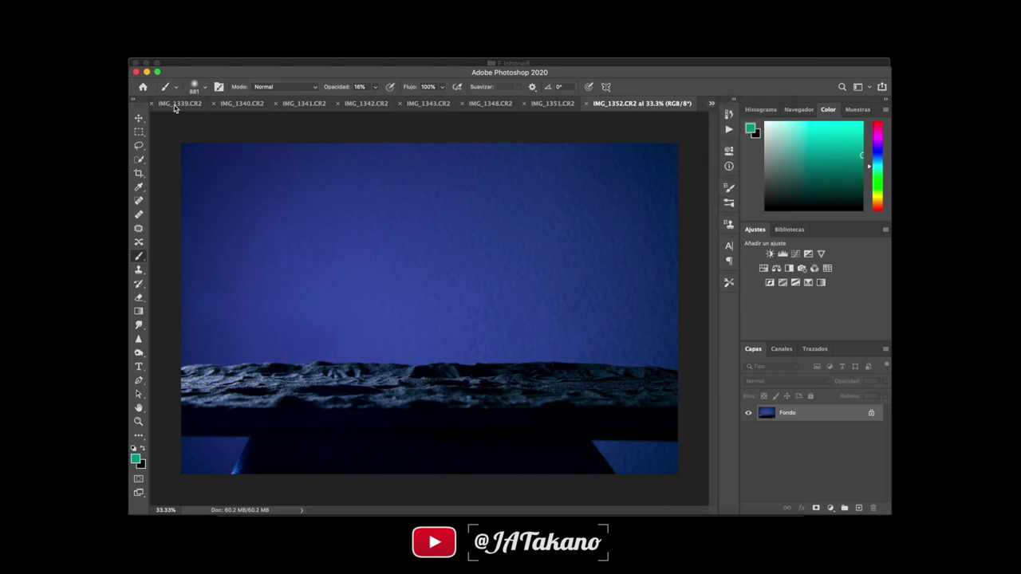
left_click(291, 105)
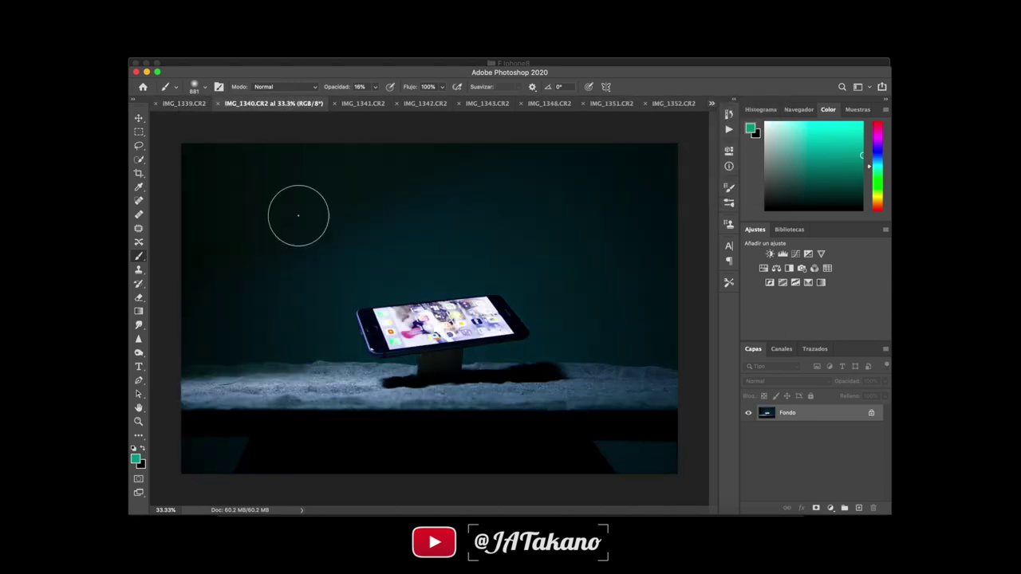
left_click(180, 105)
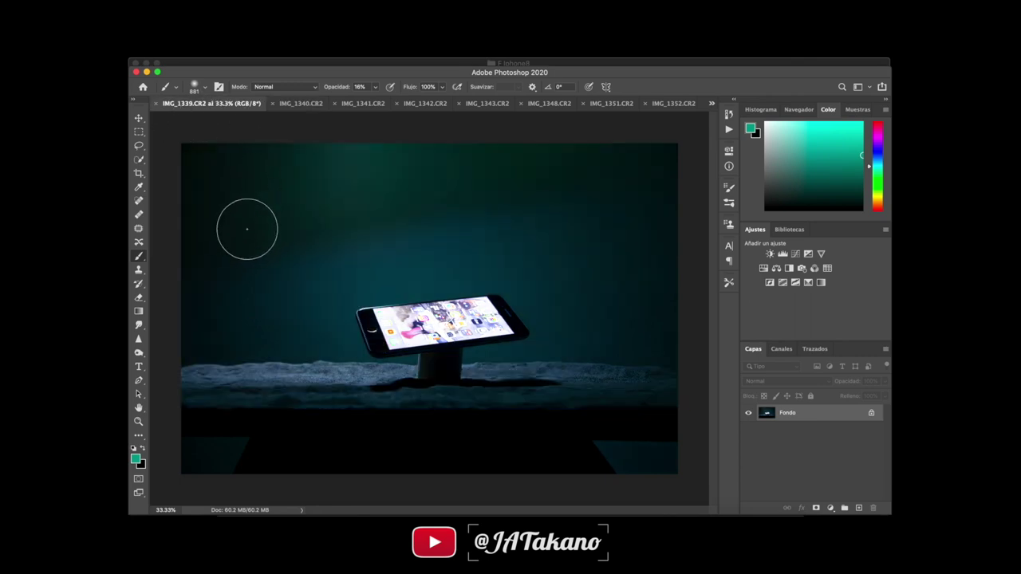
left_click(302, 107)
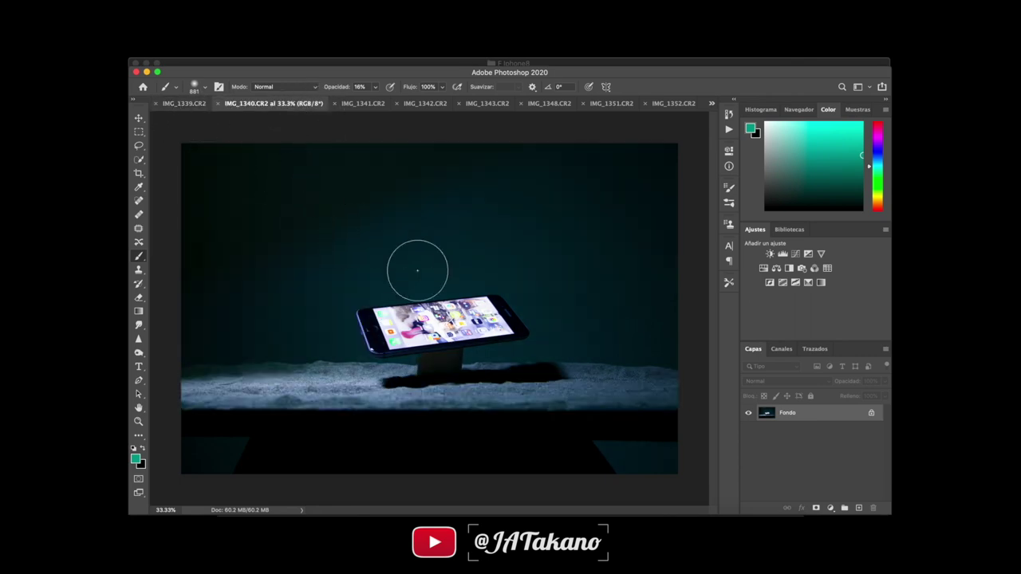
Rename the background layer '1340 cenital1' and drag it into the IMG_1339 document.
double_click(788, 414)
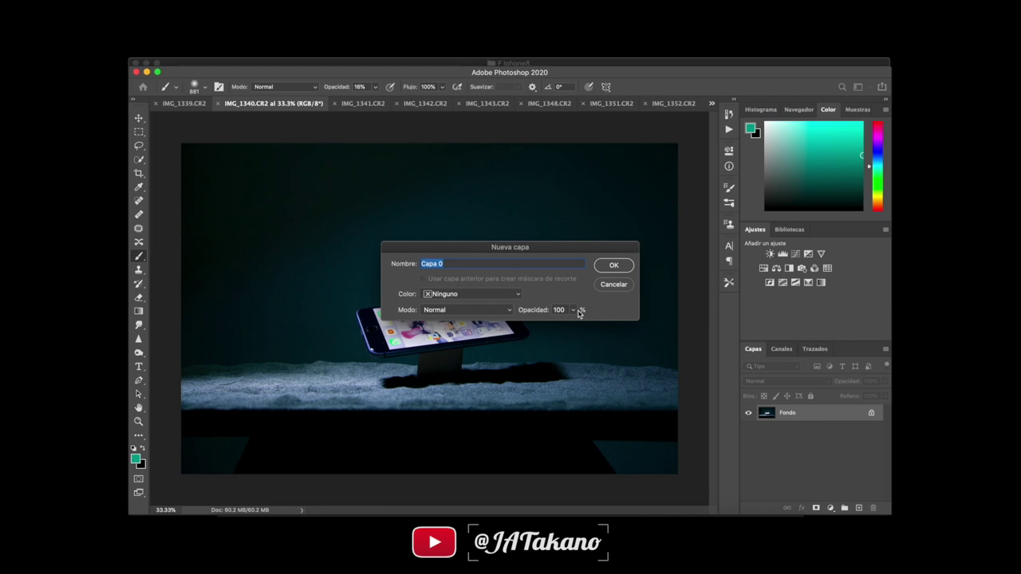
type("1340 cenital1")
left_click(611, 265)
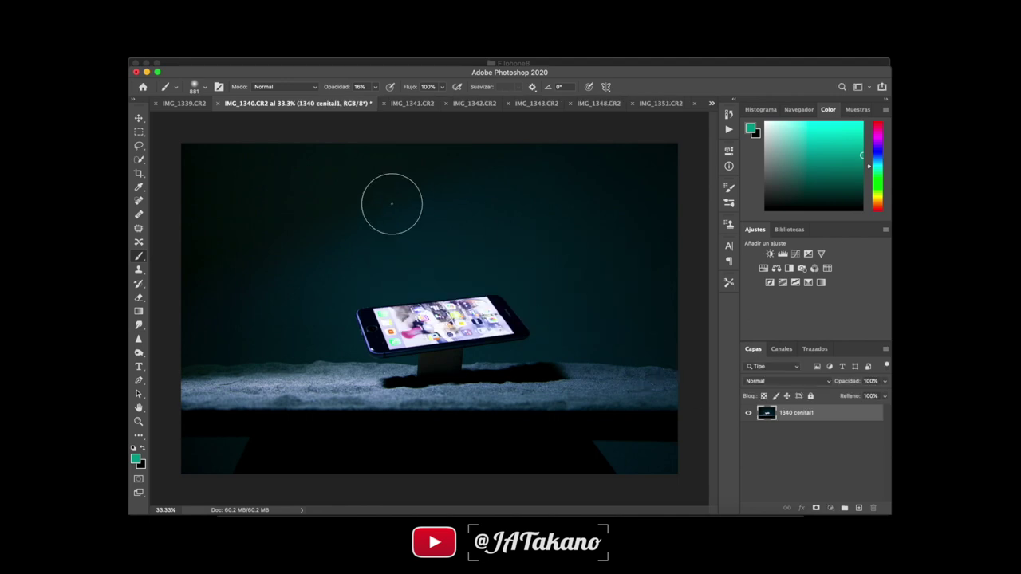
left_click(139, 118)
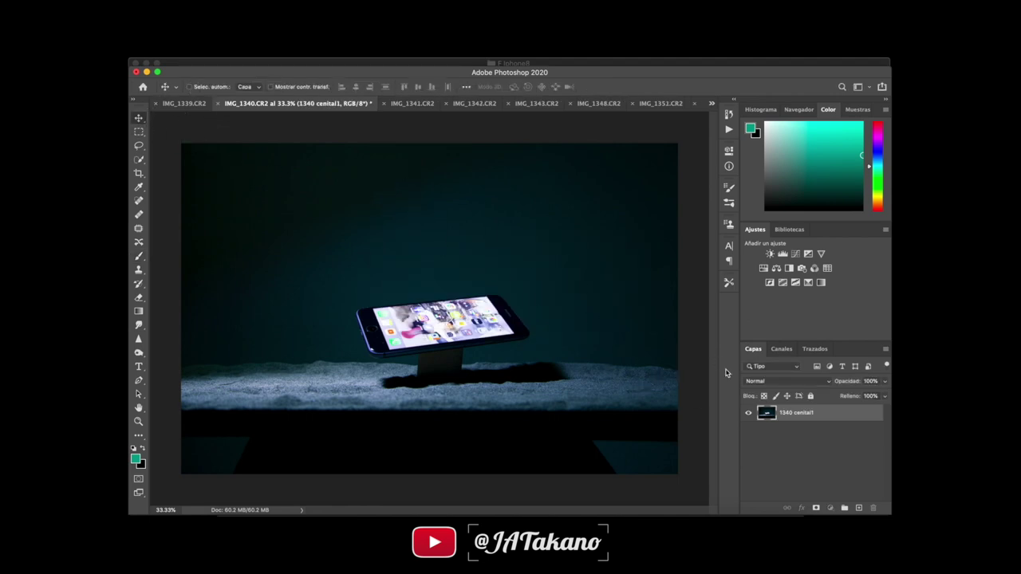
mouse_move(767, 416)
left_mouse_down()
mouse_move(223, 149)
mouse_move(175, 102)
left_mouse_up()
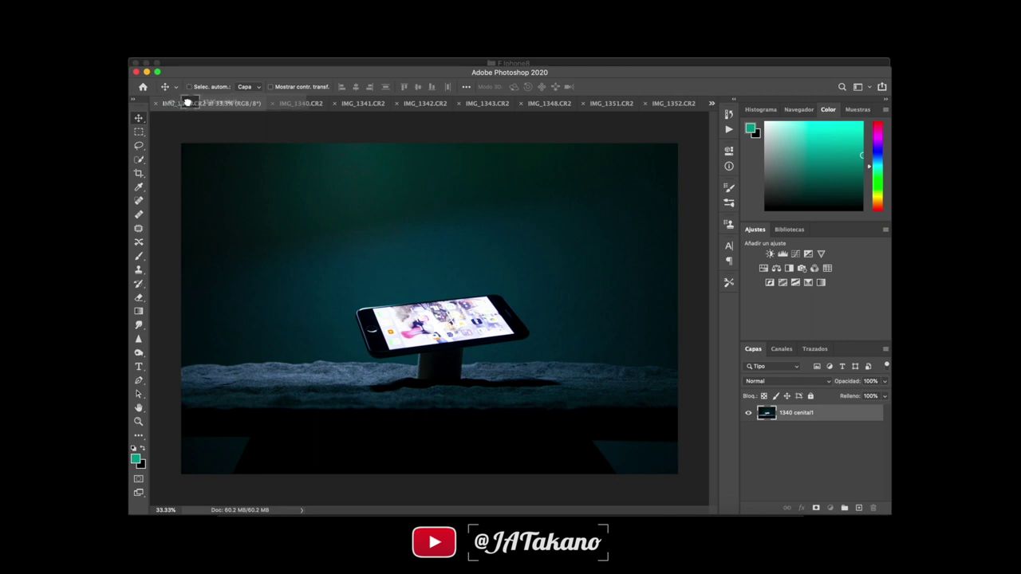
left_click_drag(176, 102, 432, 287)
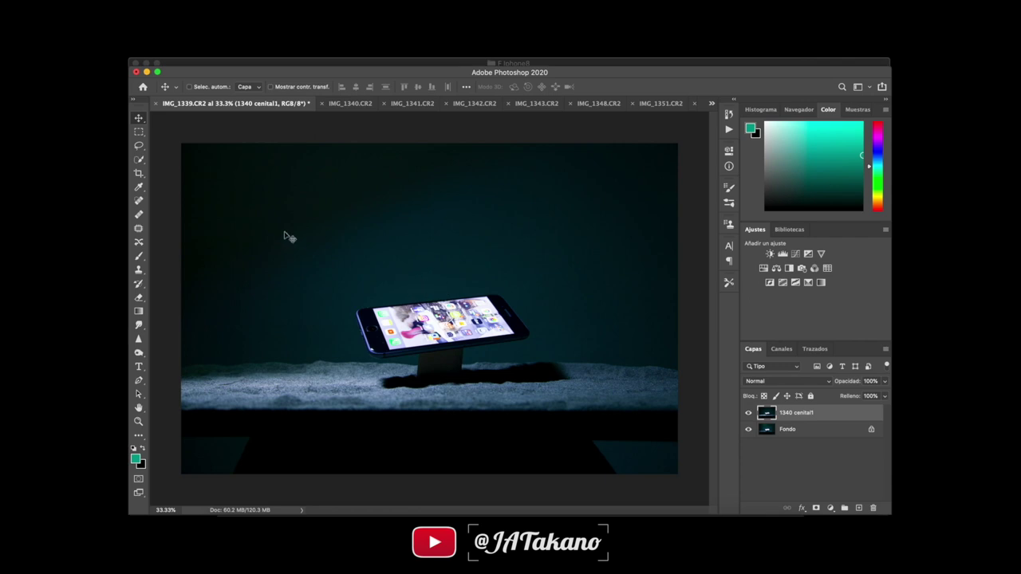
Close the IMG_1340.CR2 photo, answering the save prompt.
left_click_drag(349, 274, 341, 104)
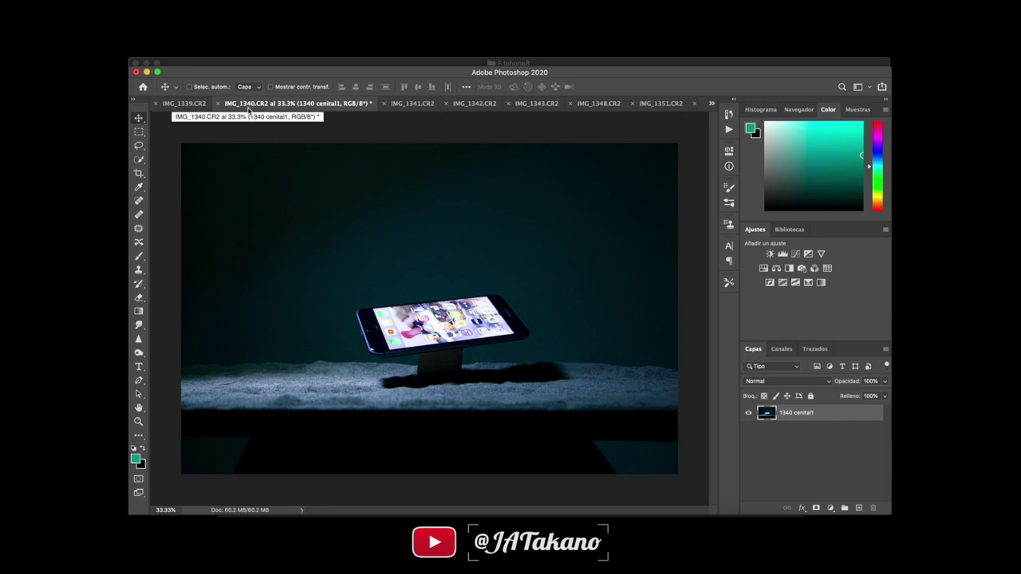
left_click(218, 103)
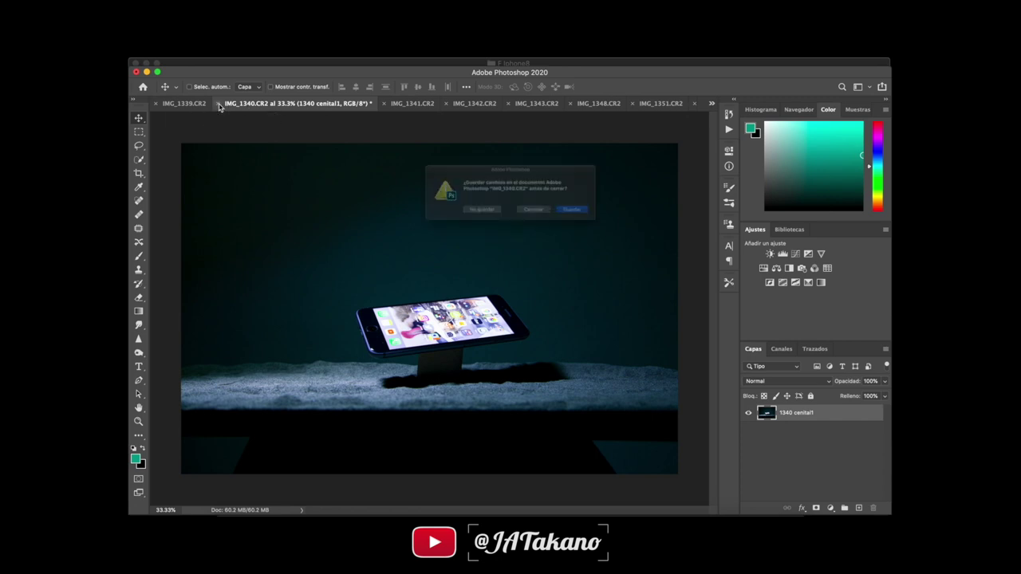
left_click(464, 218)
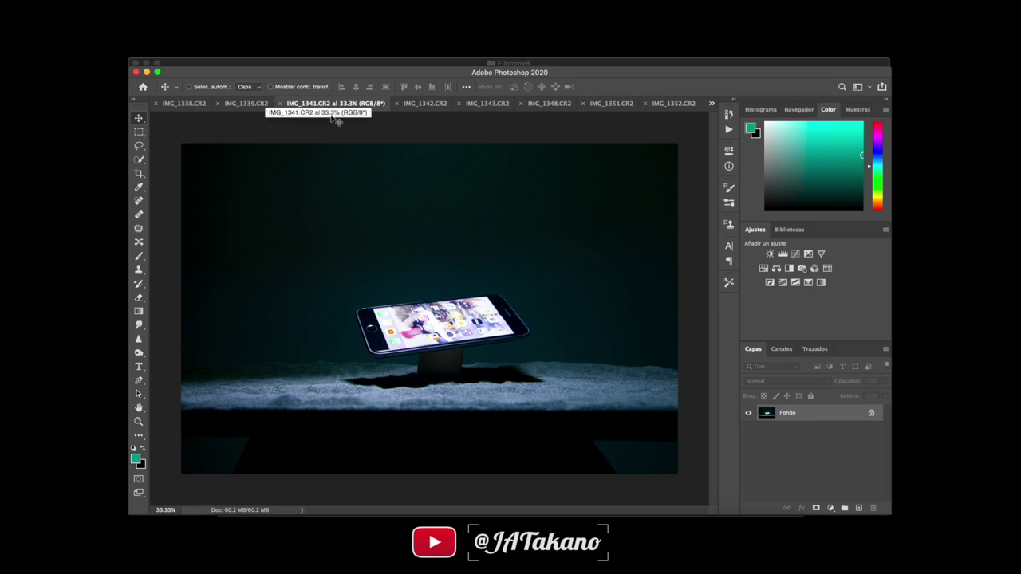
Rename the Fondo layer '1341 sombra', drag it into IMG_1339, and enlarge the layers list.
double_click(788, 414)
type("1341 sombra")
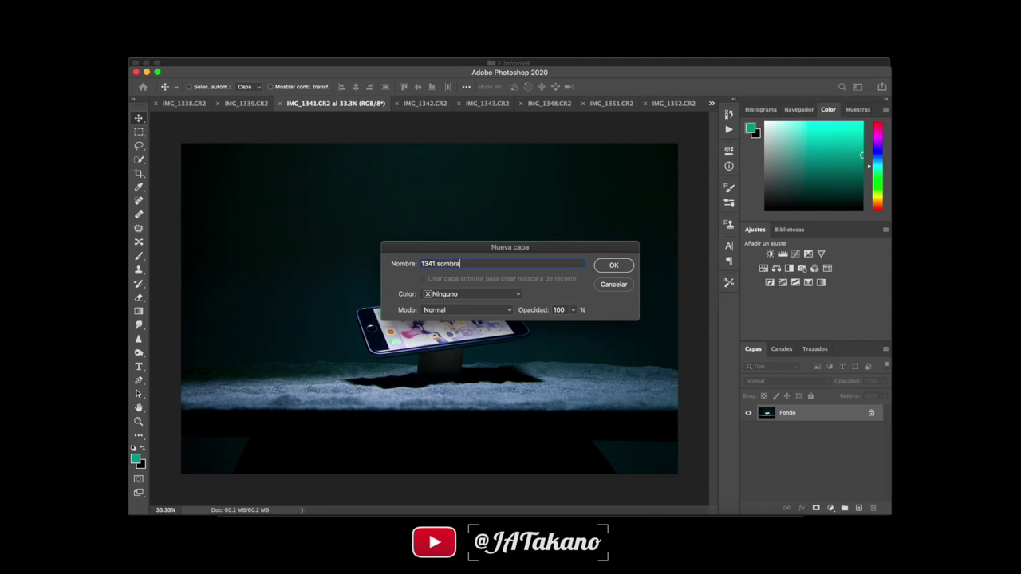
key("Return")
mouse_move(777, 412)
left_mouse_down()
mouse_move(249, 118)
mouse_move(250, 104)
mouse_move(373, 268)
mouse_move(438, 292)
left_mouse_up()
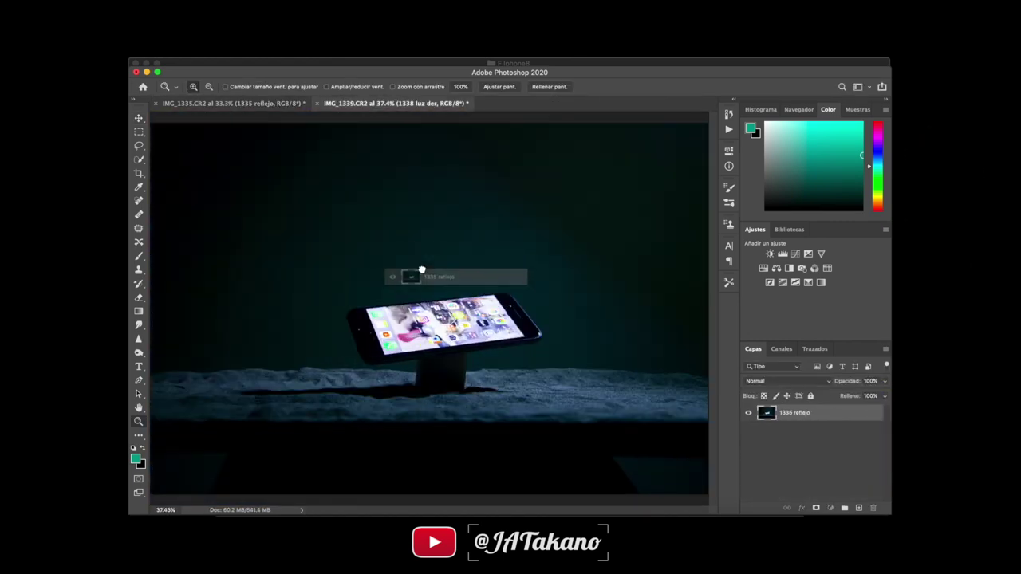
left_click_drag(814, 345, 814, 276)
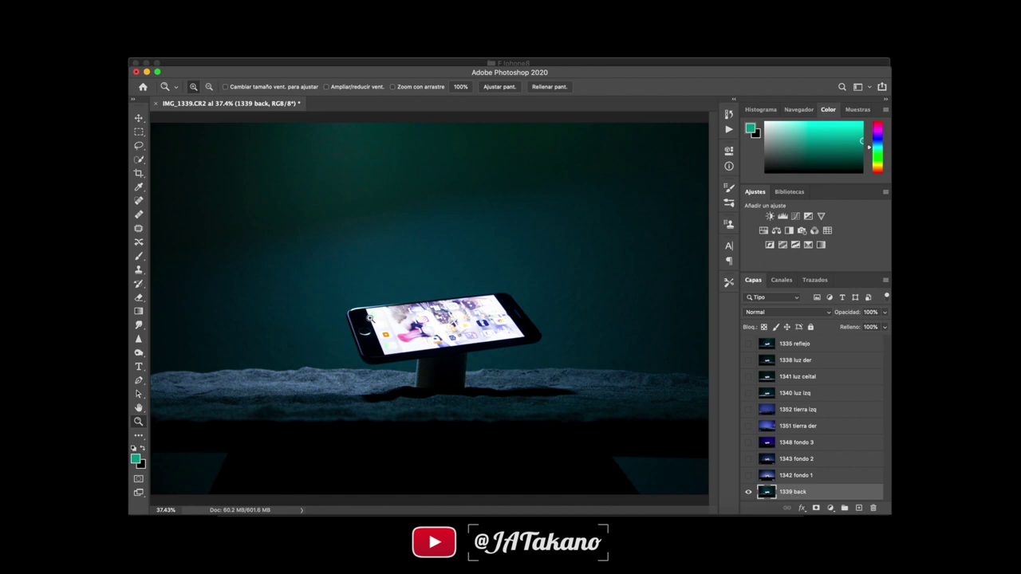
left_click(381, 310)
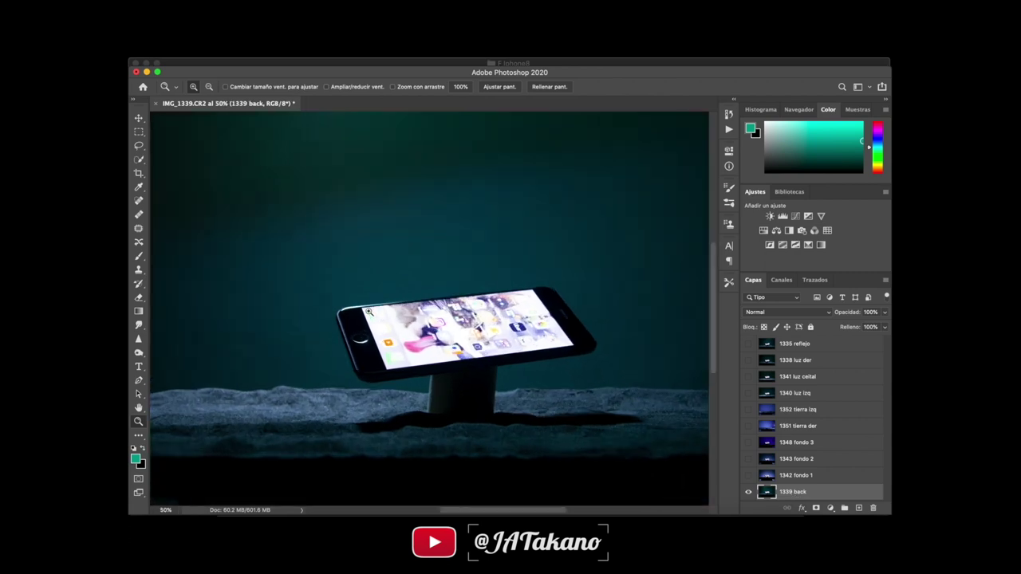
left_click(374, 311)
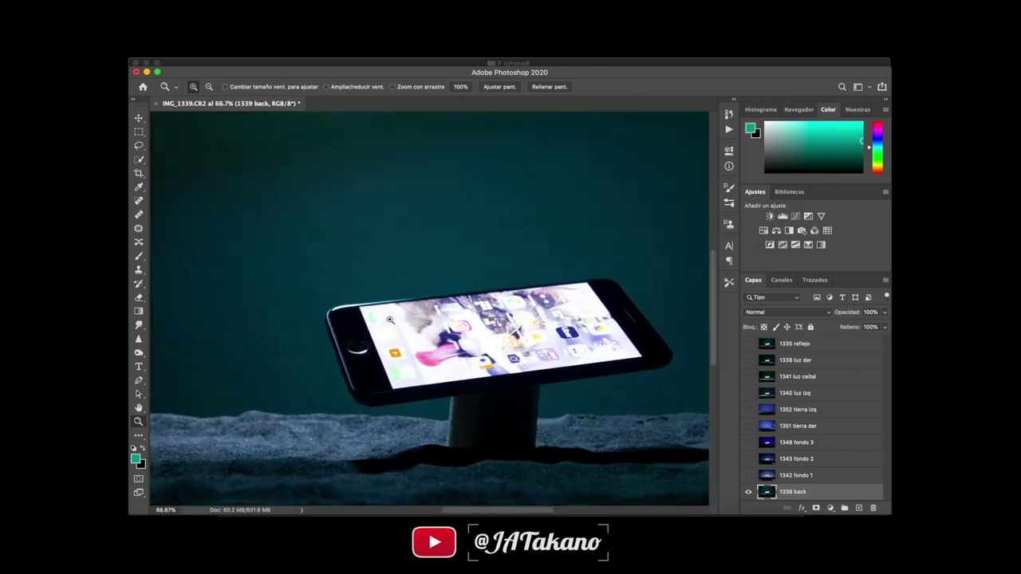
left_click(748, 475)
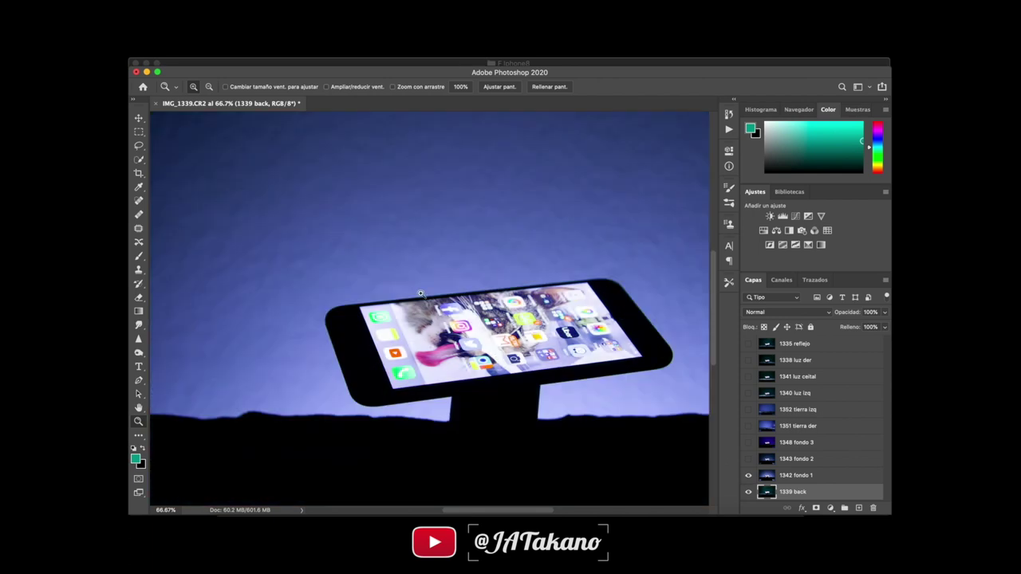
left_click_drag(420, 294, 405, 293)
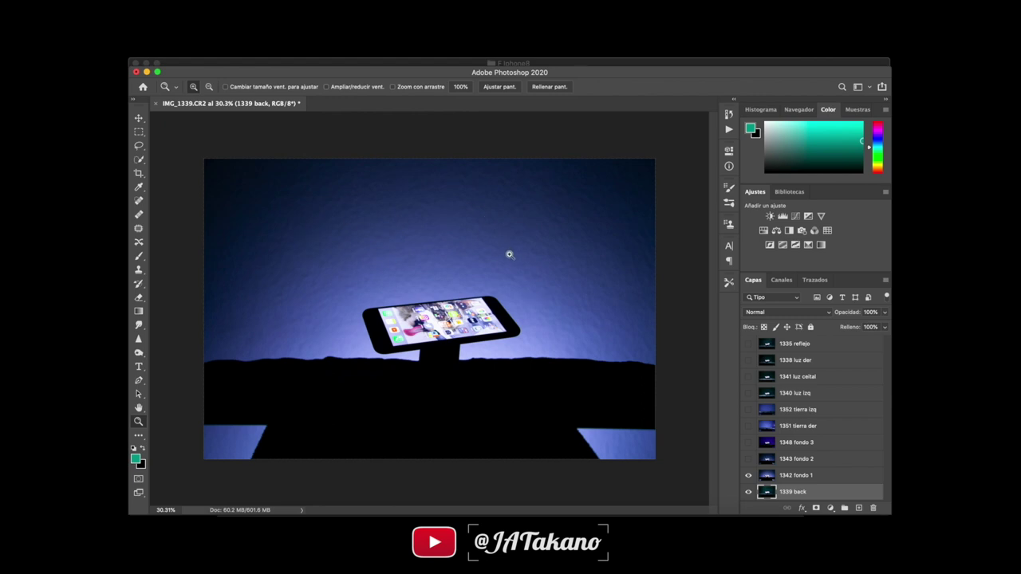
left_click(749, 459)
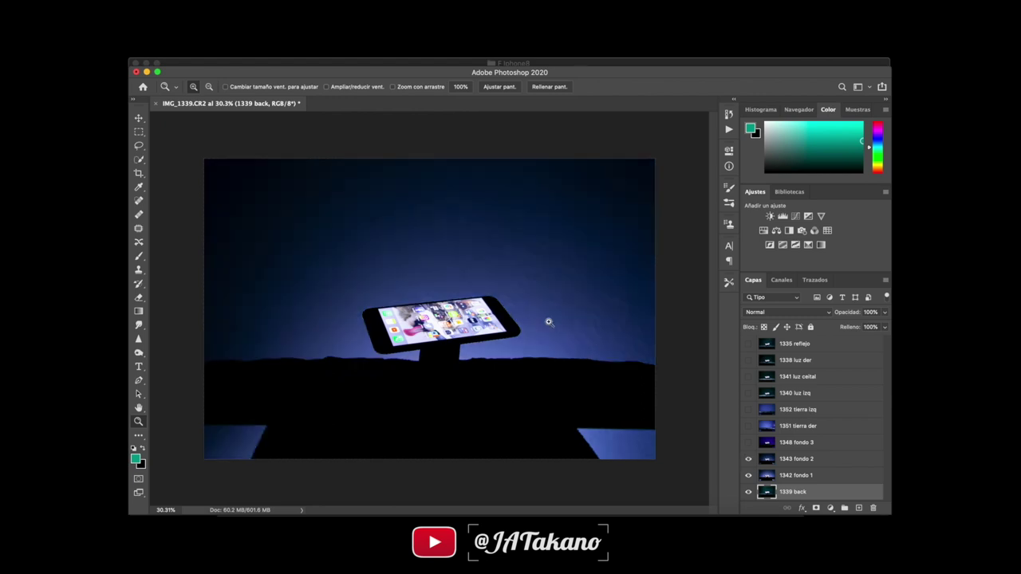
left_click(748, 442)
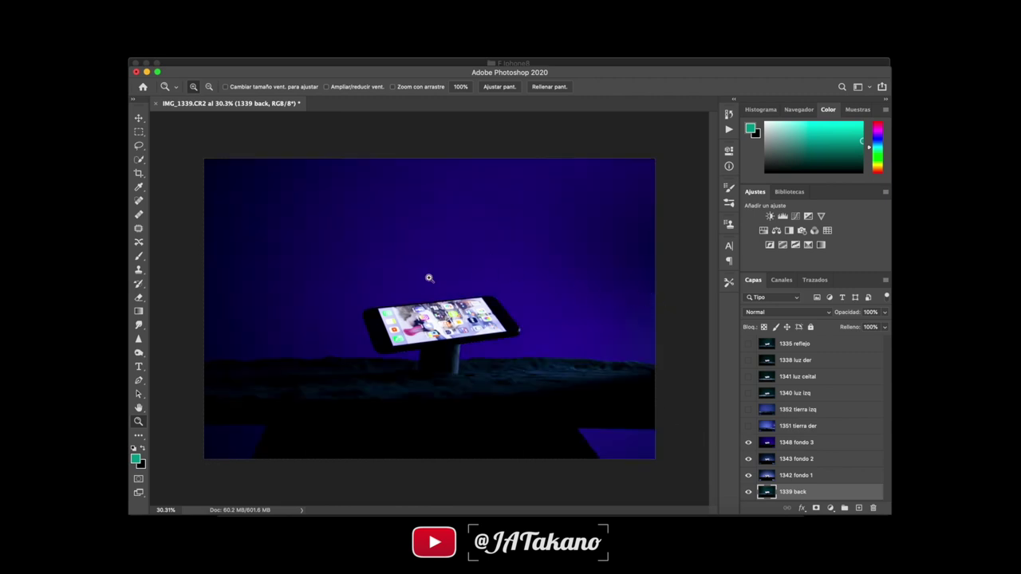
left_click(749, 426)
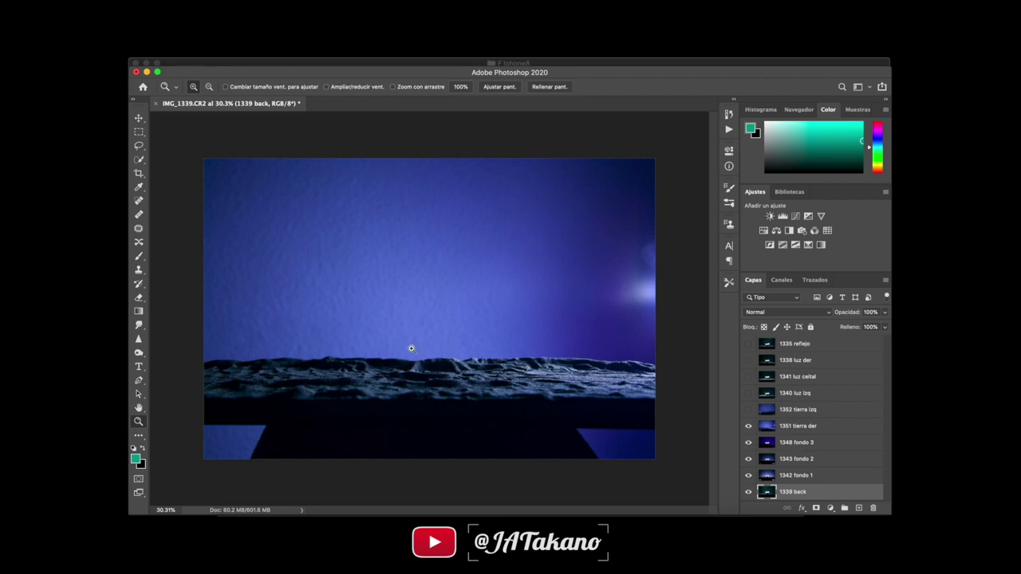
left_click(748, 409)
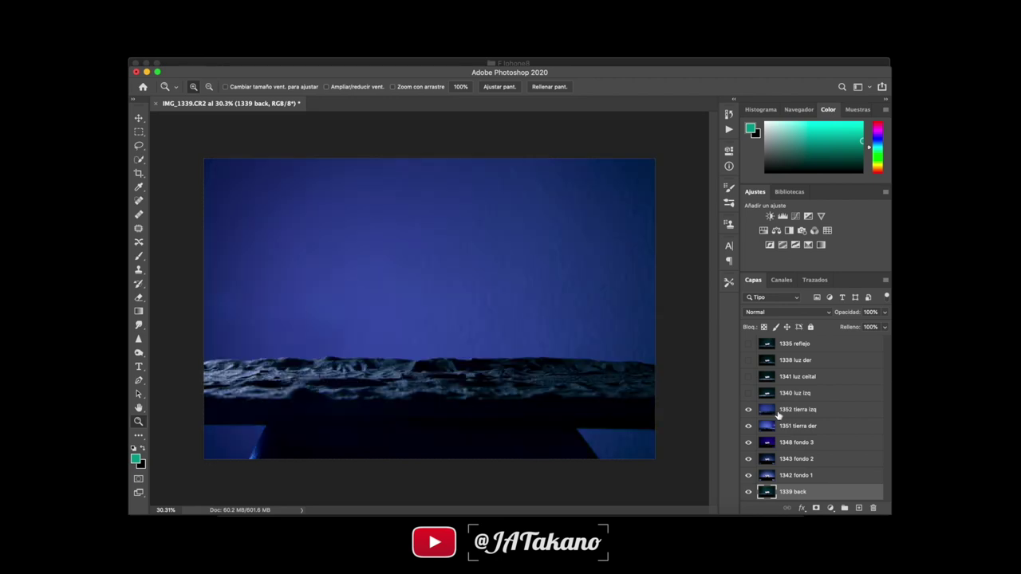
left_click(750, 393)
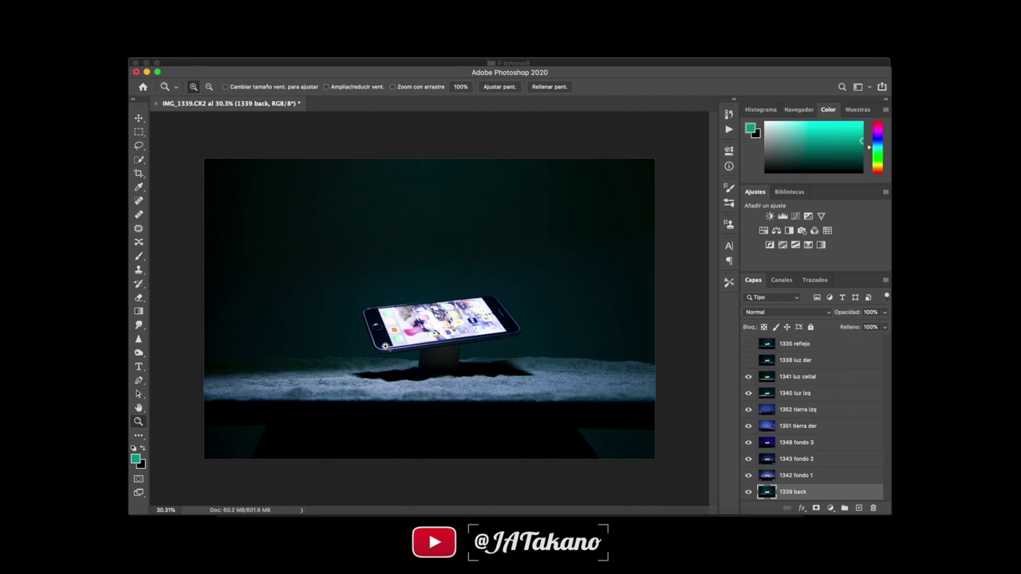
left_click(448, 342)
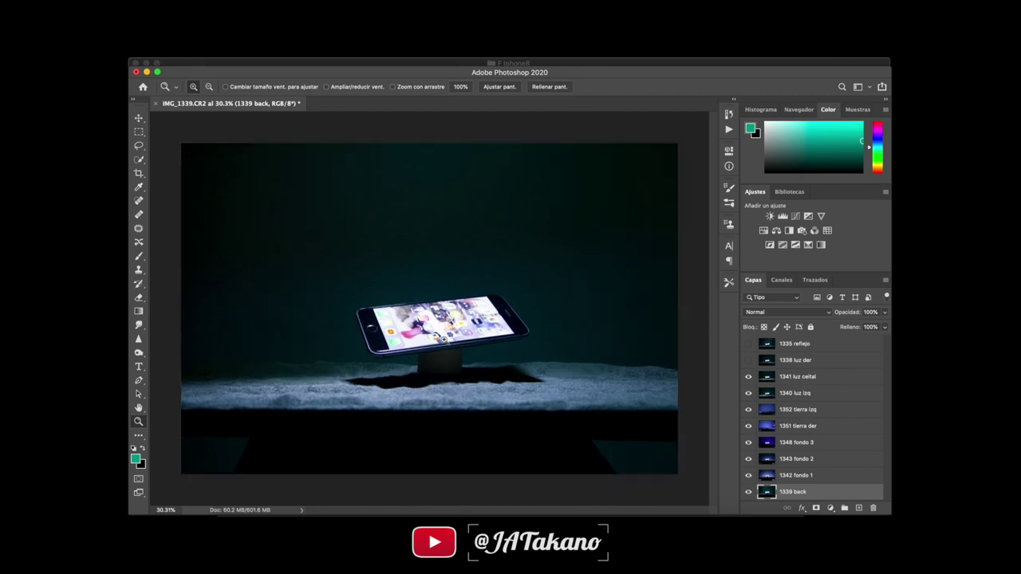
left_click(407, 352)
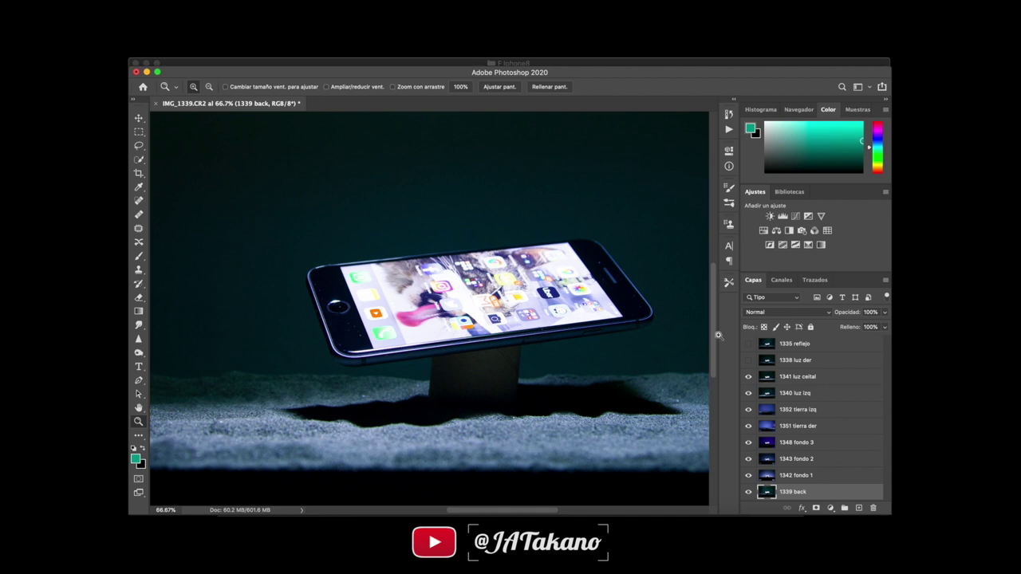
left_click(747, 362)
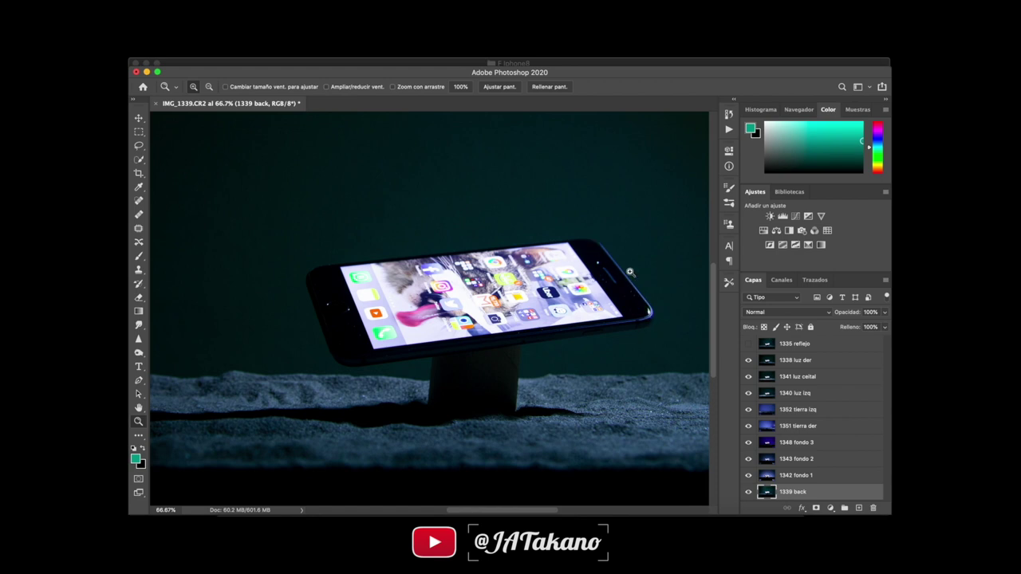
left_click(749, 347)
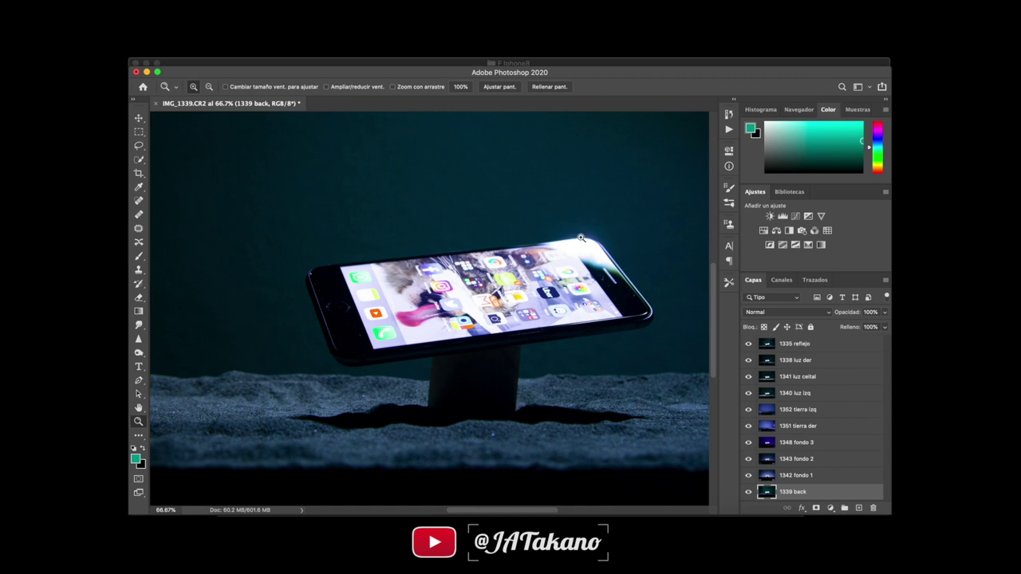
scroll(565, 307, "down", 5)
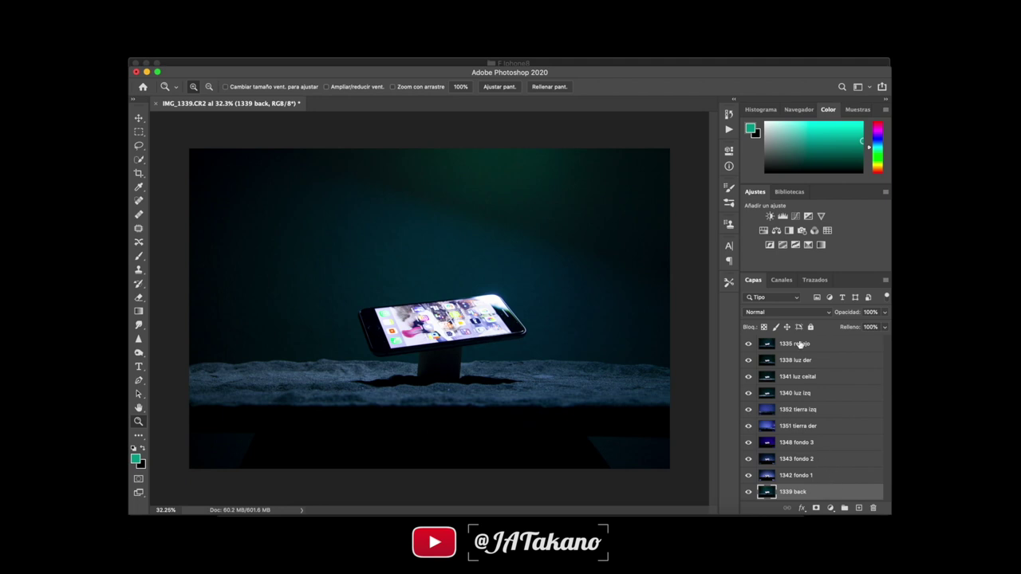
left_click_drag(749, 349, 750, 467)
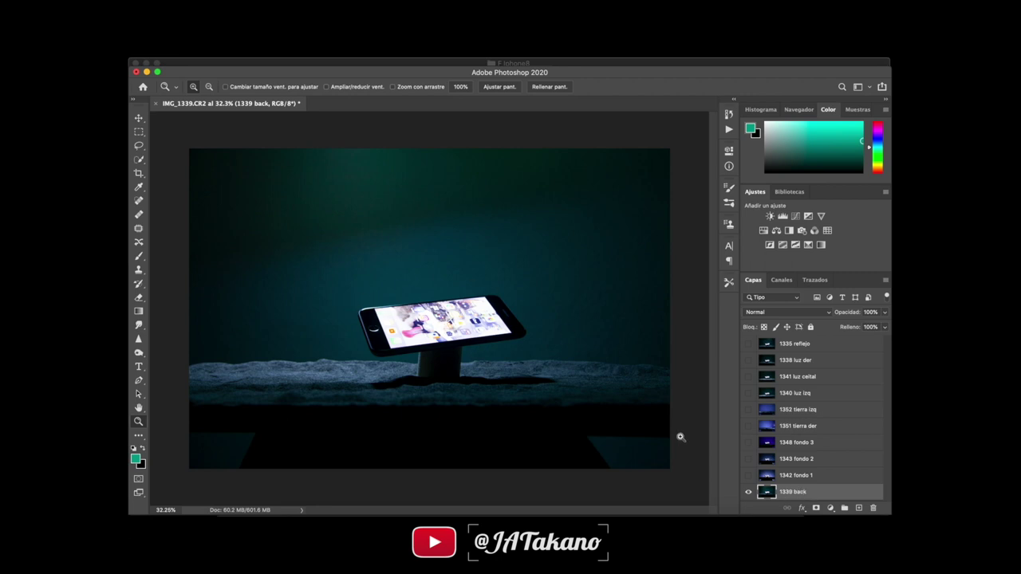
Move '1339 back' above '1352 tierra izq' and rename it '1339 luz back'.
left_click_drag(792, 492, 792, 409)
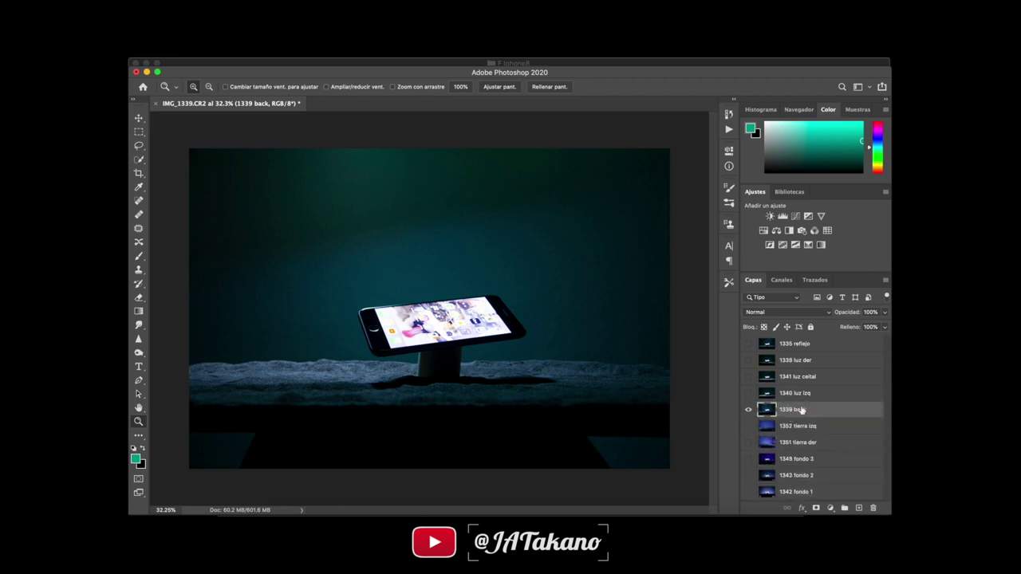
key("Right")
key("Return")
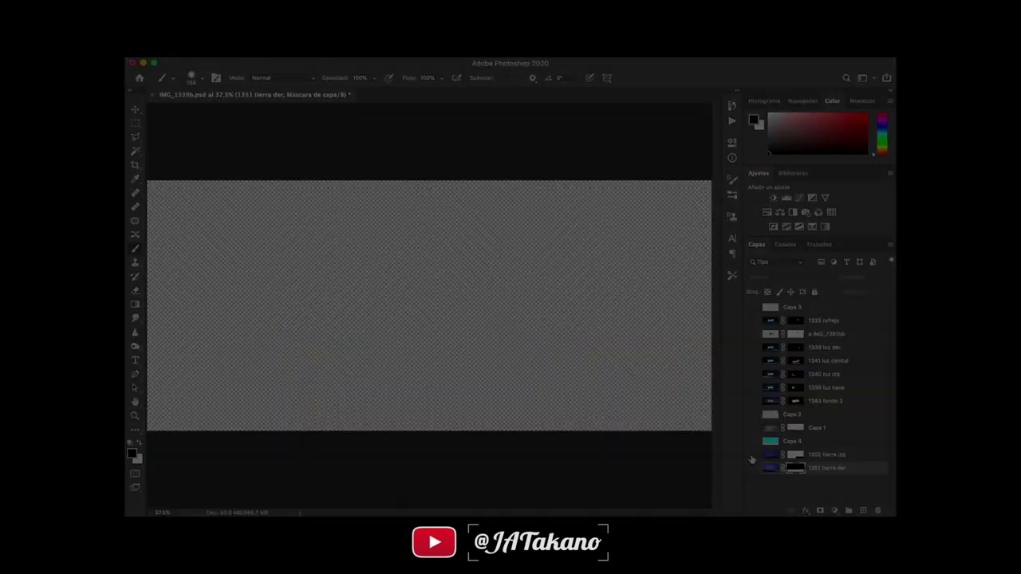
Toggle the '1351 tierra der' ground layer off and back on to compare.
left_click(752, 455)
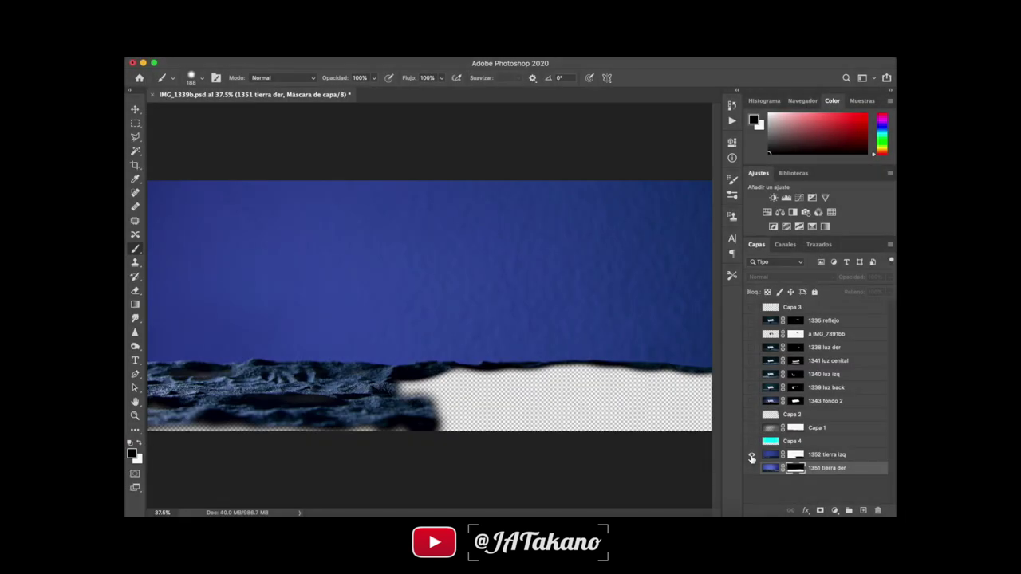
left_click(751, 454)
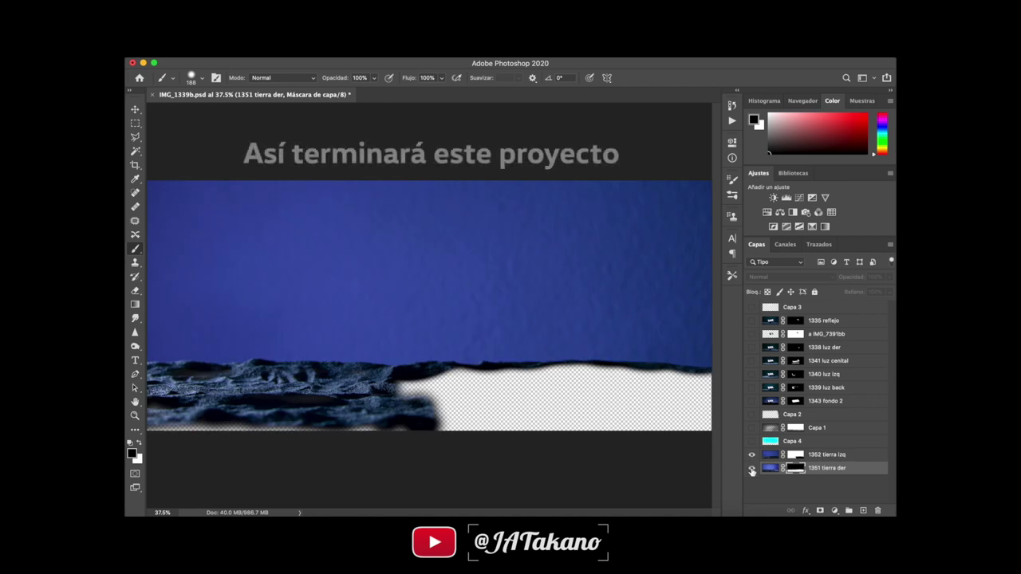
left_click(752, 469)
left_click(751, 469)
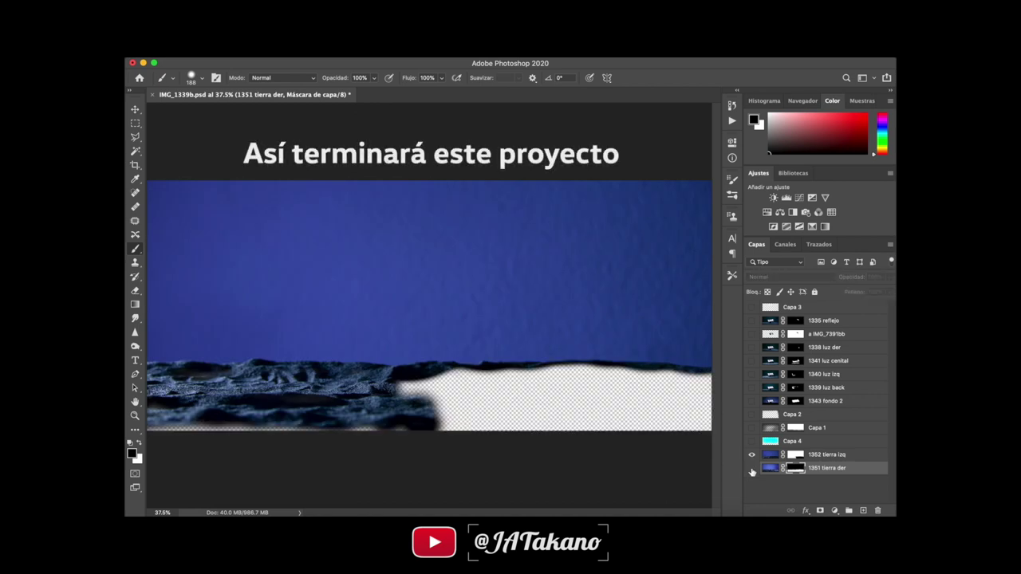
left_click(752, 469)
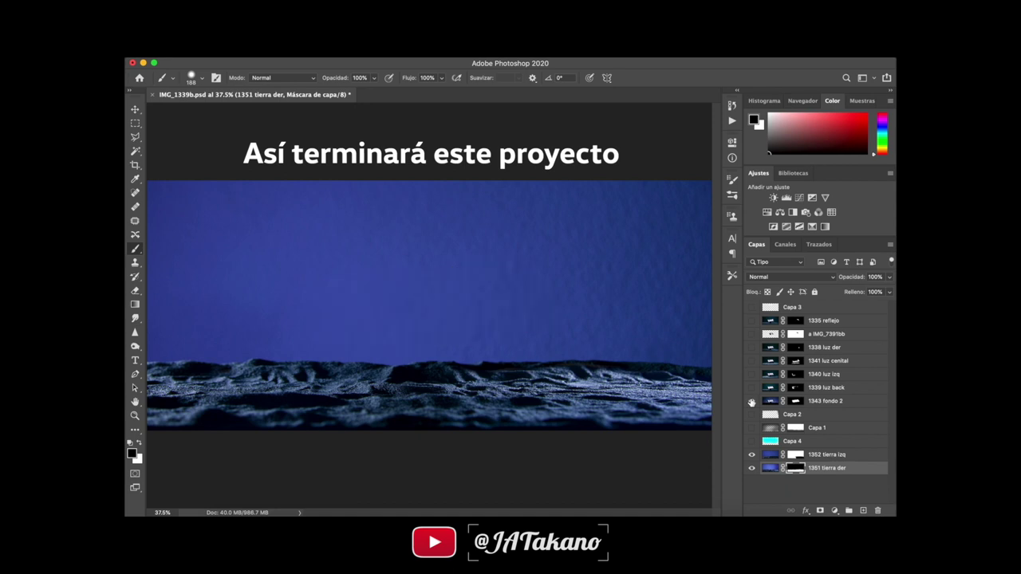
Show '1343 fondo 2' and '1339 luz back', and compare the '1340 luz izq' and '1341 luz cenital' lighting.
left_click(751, 401)
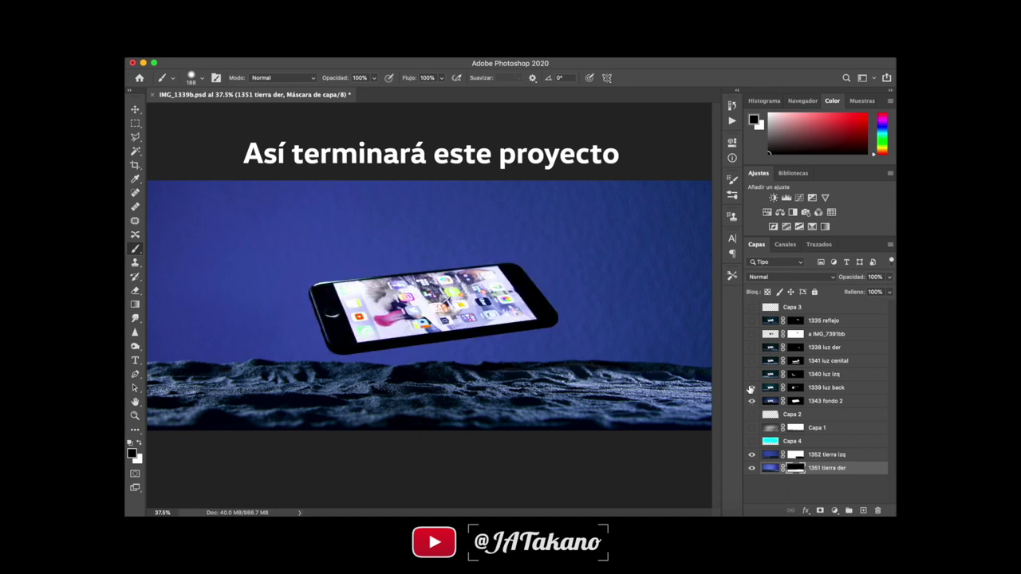
left_click(751, 388)
left_click(751, 374)
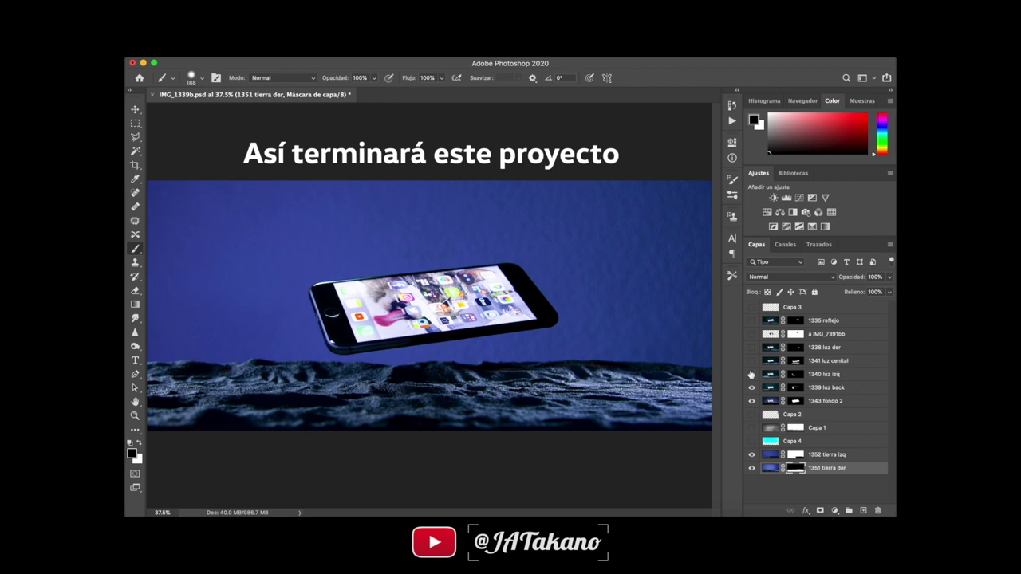
left_click(751, 374)
left_click(751, 374)
left_click(751, 375)
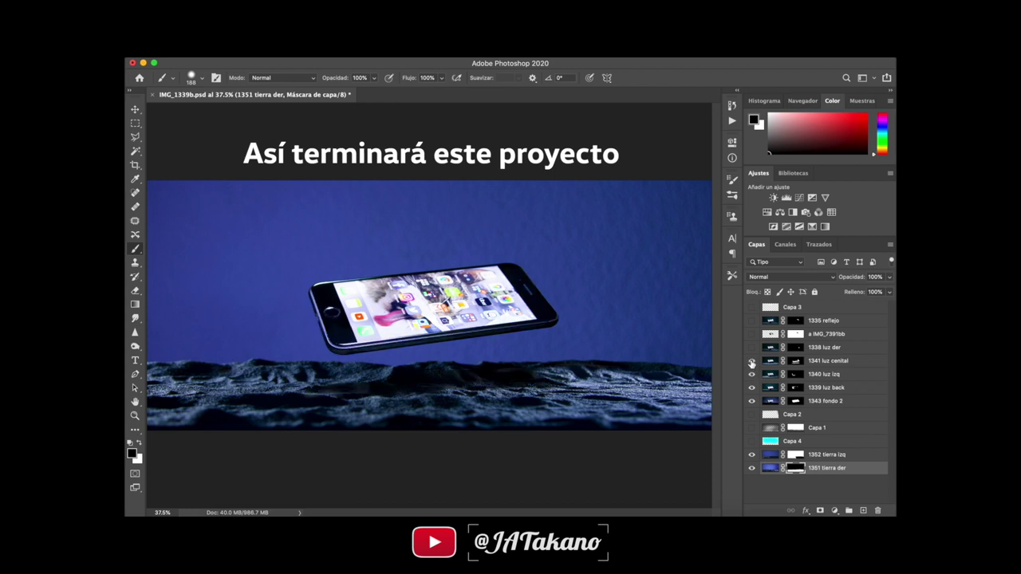
left_click(751, 361)
left_click(751, 361)
left_click(750, 361)
Compare the phone with and without its screen image and '1335 reflejo' reflection layers.
left_click(752, 334)
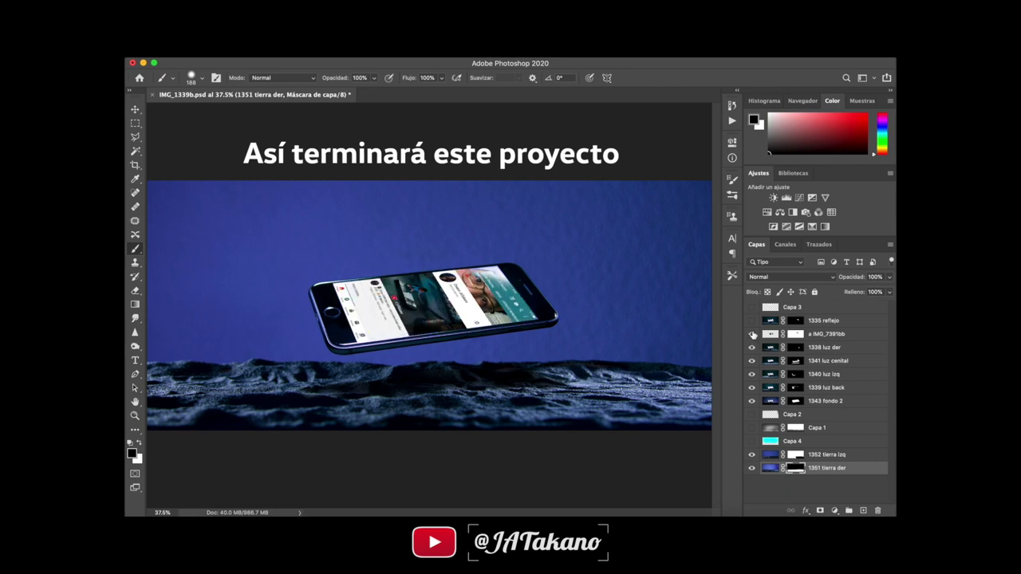
left_click(752, 334)
left_click(751, 335)
left_click(751, 335)
left_click(752, 321)
left_click(752, 321)
left_click(751, 321)
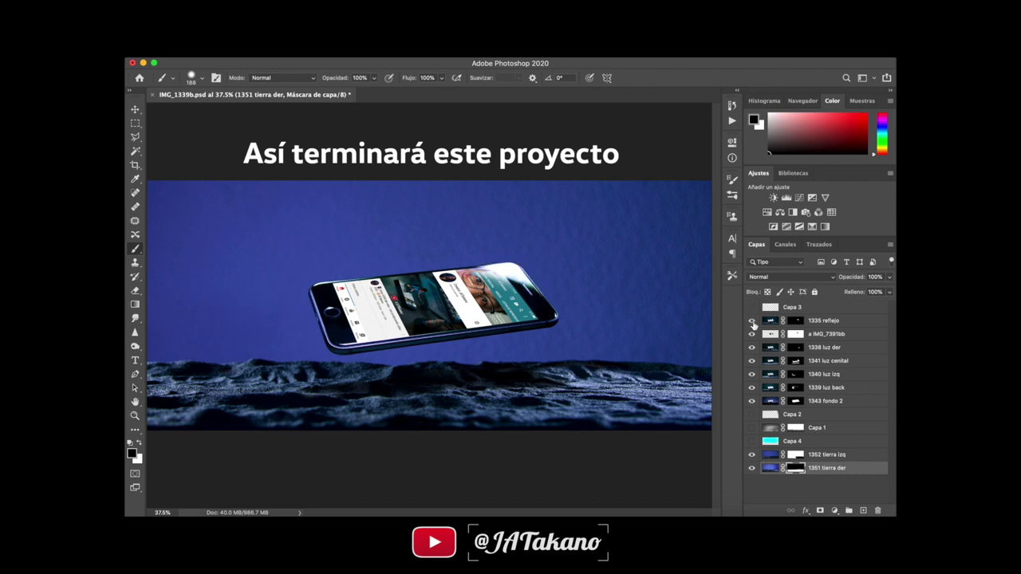
left_click(751, 321)
Toggle the 'iPhone 8 Plus' title, cyan tint and navy vignette layers, ending with cyan on.
left_click(750, 308)
left_click(751, 308)
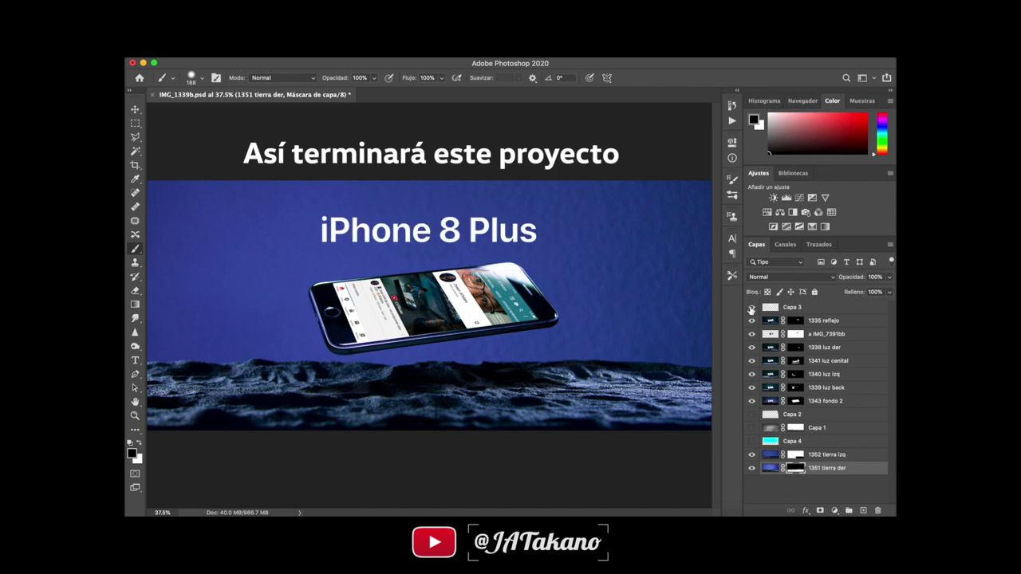
left_click(750, 308)
left_click(751, 442)
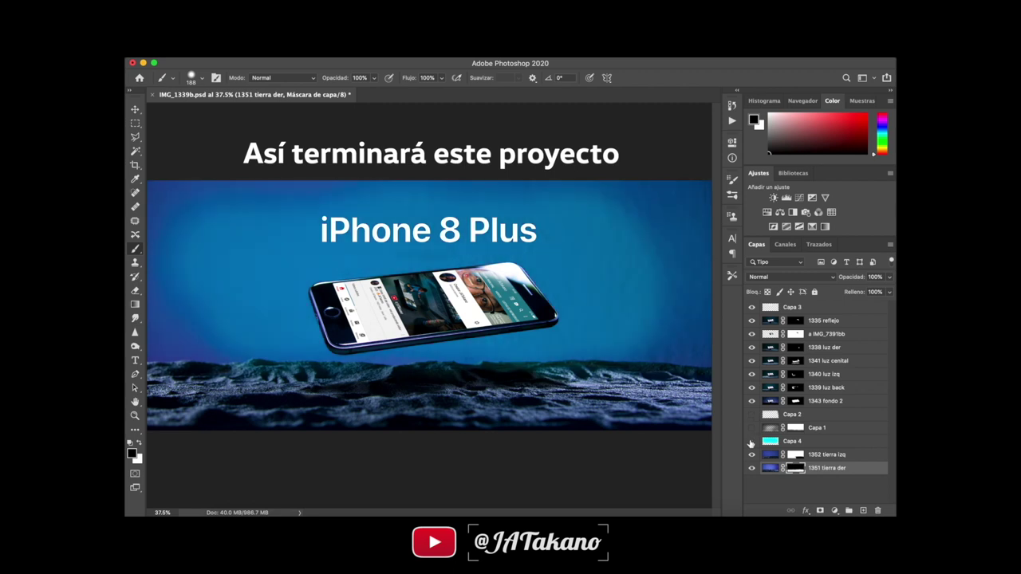
left_click(751, 442)
left_click(751, 442)
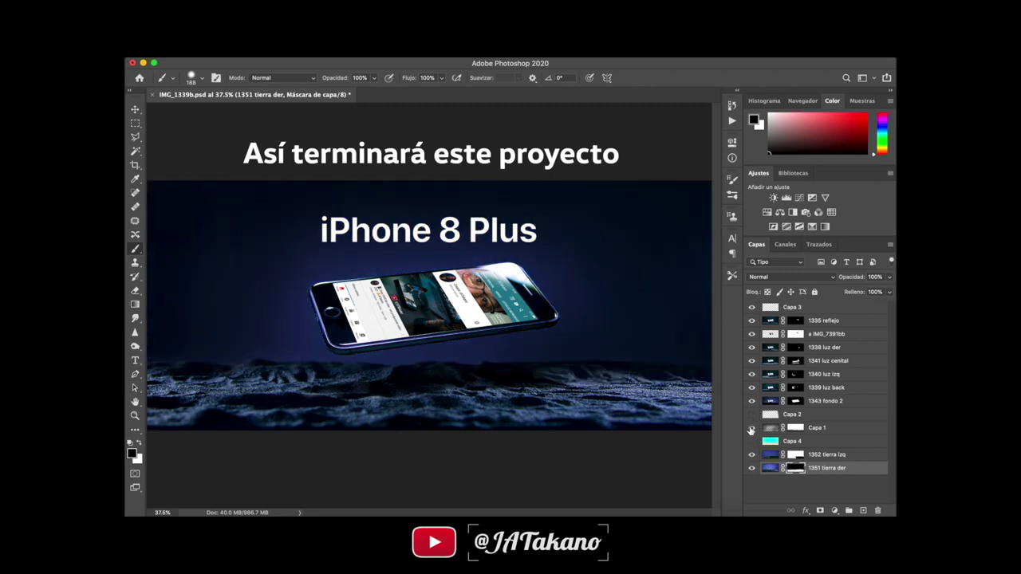
left_click(751, 428)
left_click(750, 441)
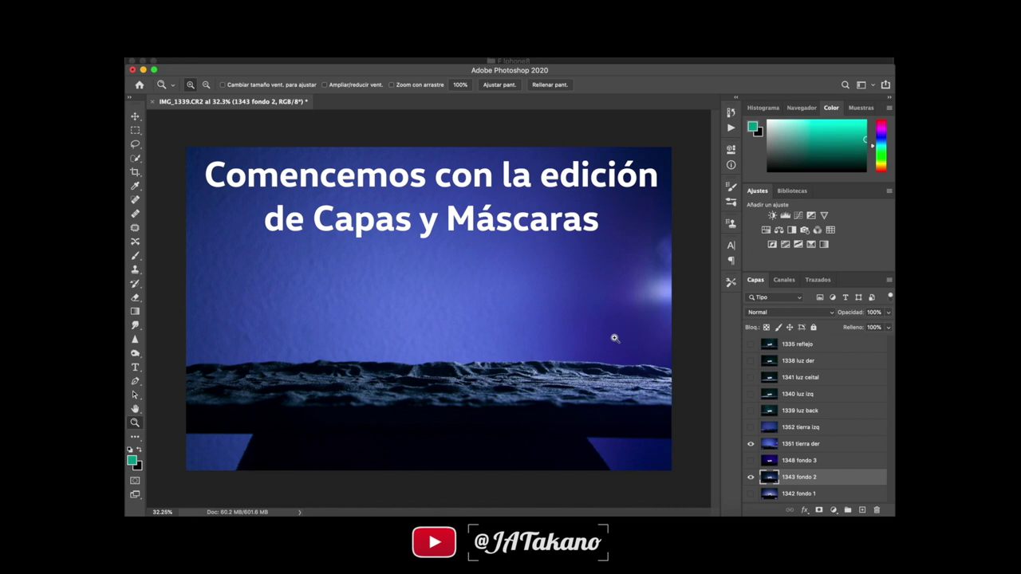
Add a black hide-all mask to the '1351 tierra der' layer.
left_click(790, 448)
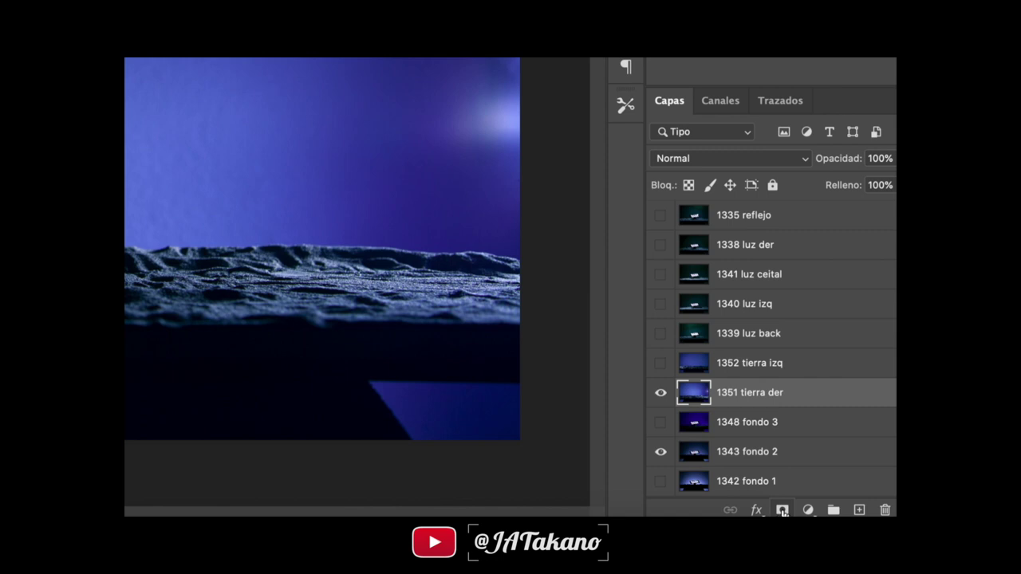
left_click(782, 512, "alt")
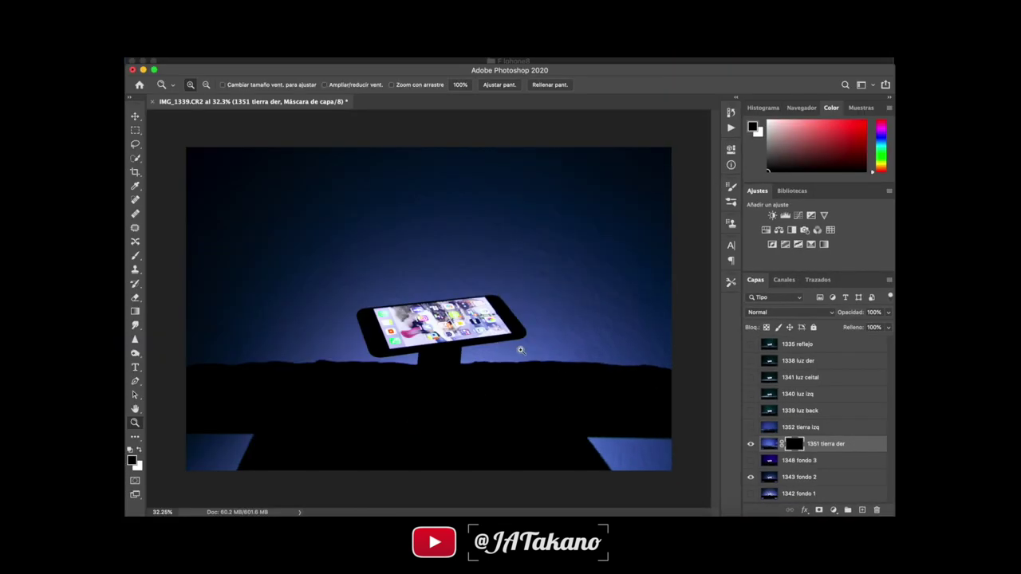
Switch to the Brush tool and swap colours until white is the foreground.
key("b")
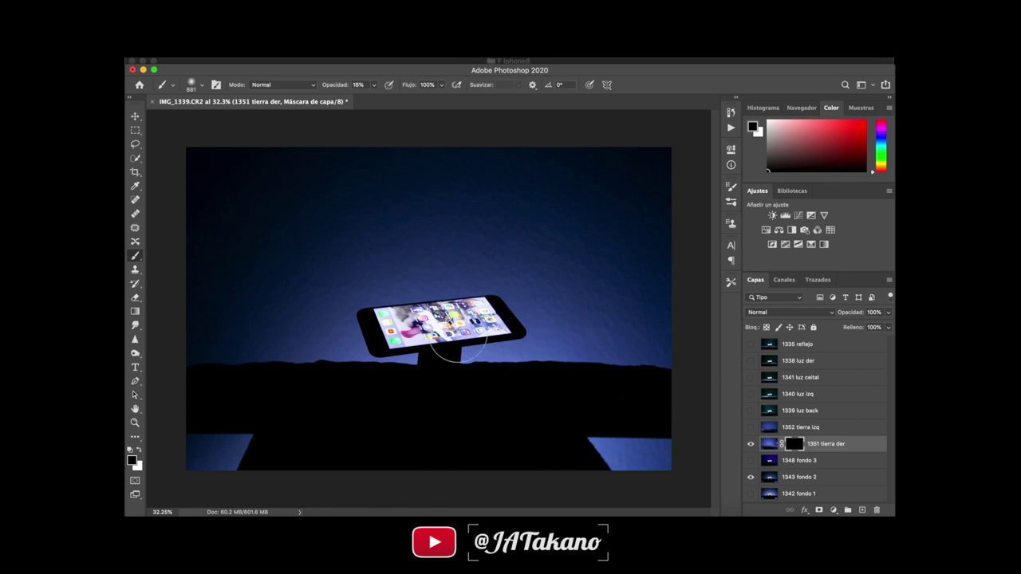
left_click(139, 453)
left_click(139, 453)
left_click(139, 452)
left_click(139, 453)
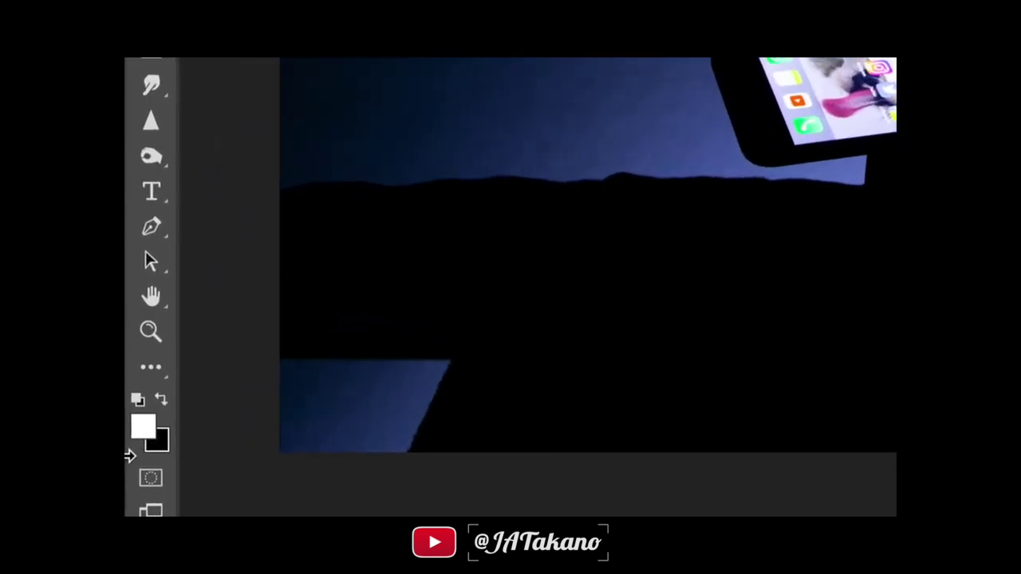
left_click(161, 399)
left_click(161, 398)
key("x")
key("x")
key("x")
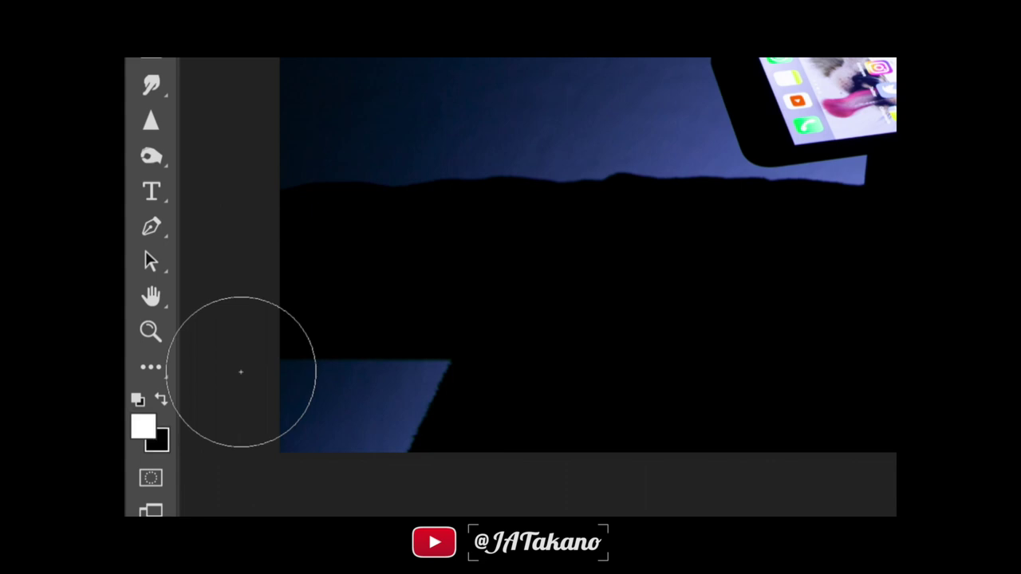
key("x")
key("x")
key("x")
key("x")
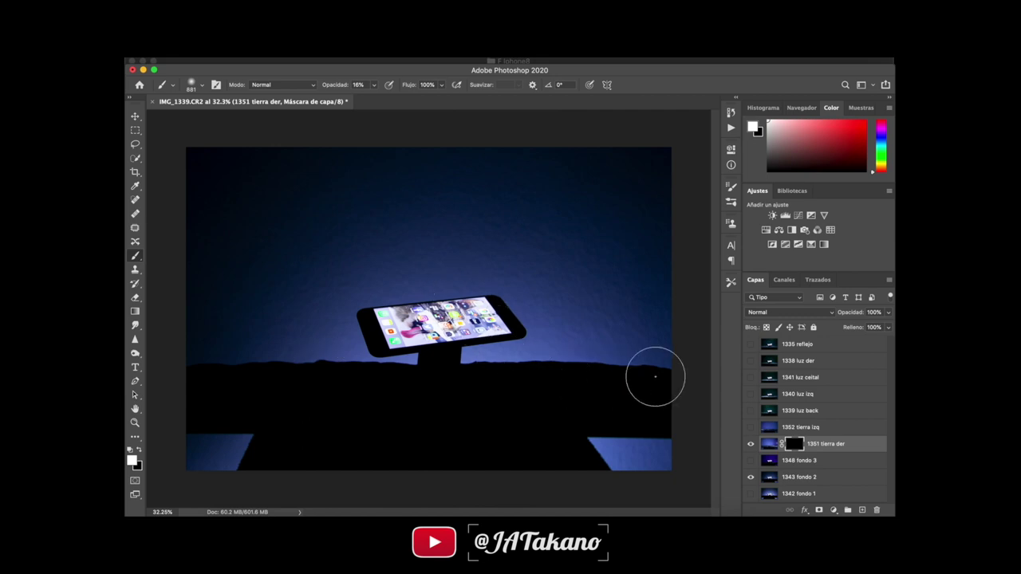
Paint a test stroke on the mask near the phone's lower-left edge, then undo it.
scroll(447, 351, "up", 5)
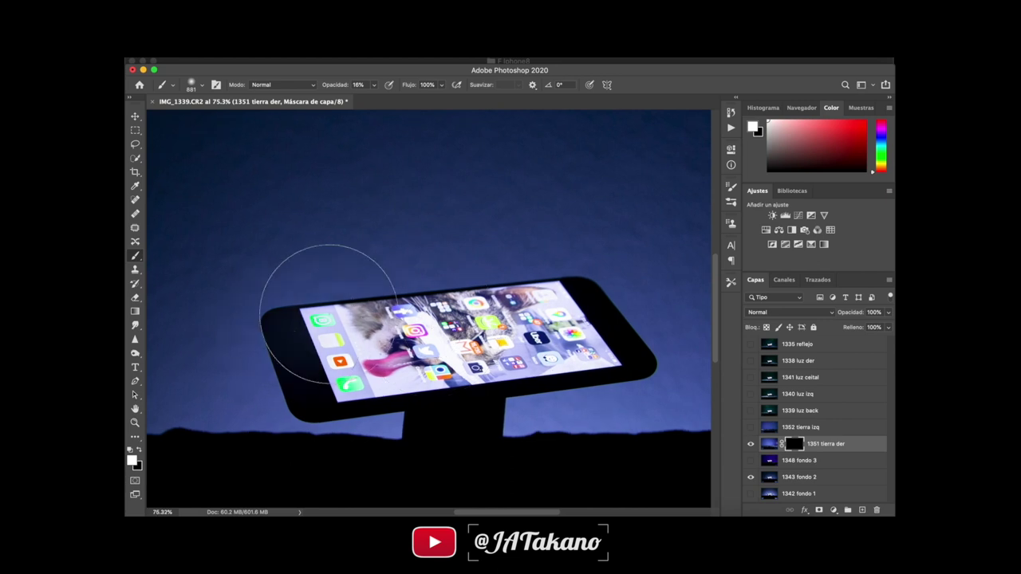
left_click_drag(333, 353, 371, 337)
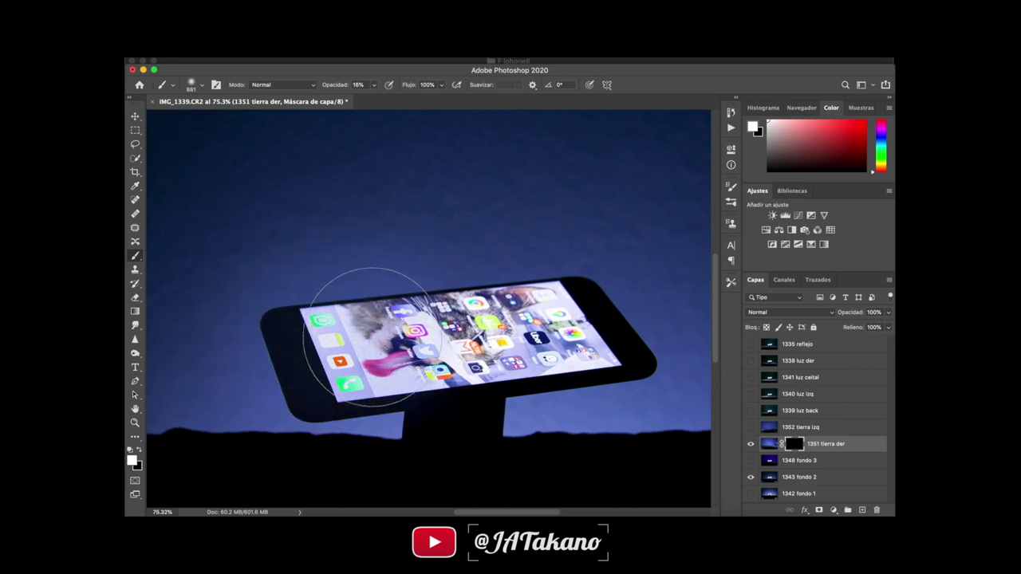
key("ctrl+z")
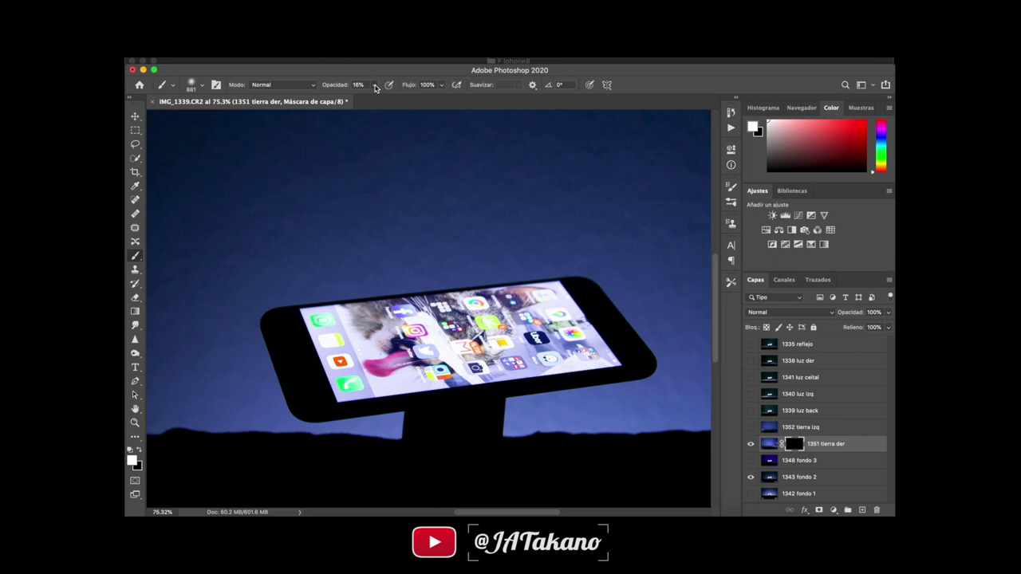
Set the brush to 100% opacity and 248 px, then paint ground reveals below the phone.
left_click(374, 85)
left_click_drag(373, 101, 416, 98)
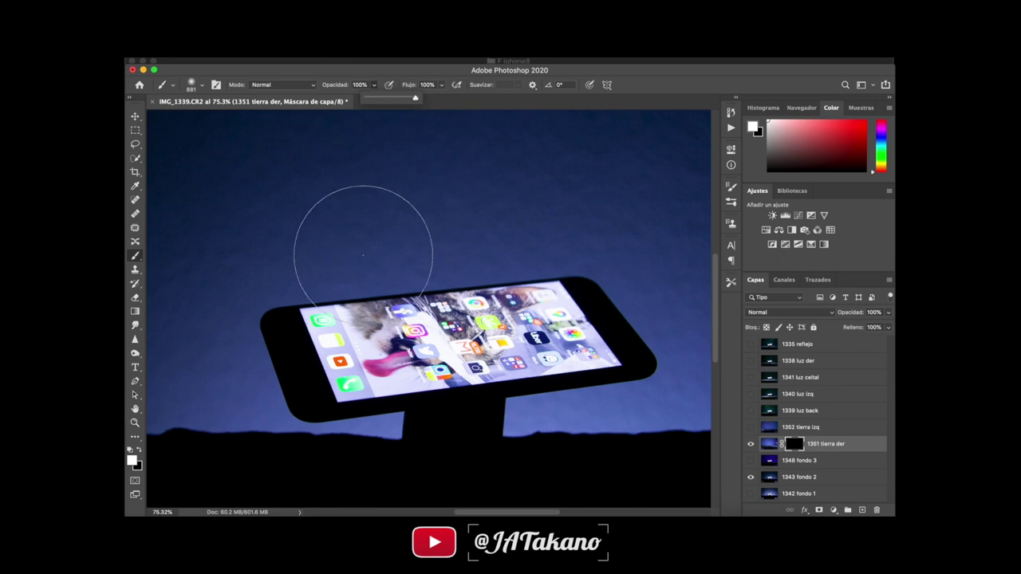
left_click_drag(373, 264, 257, 269)
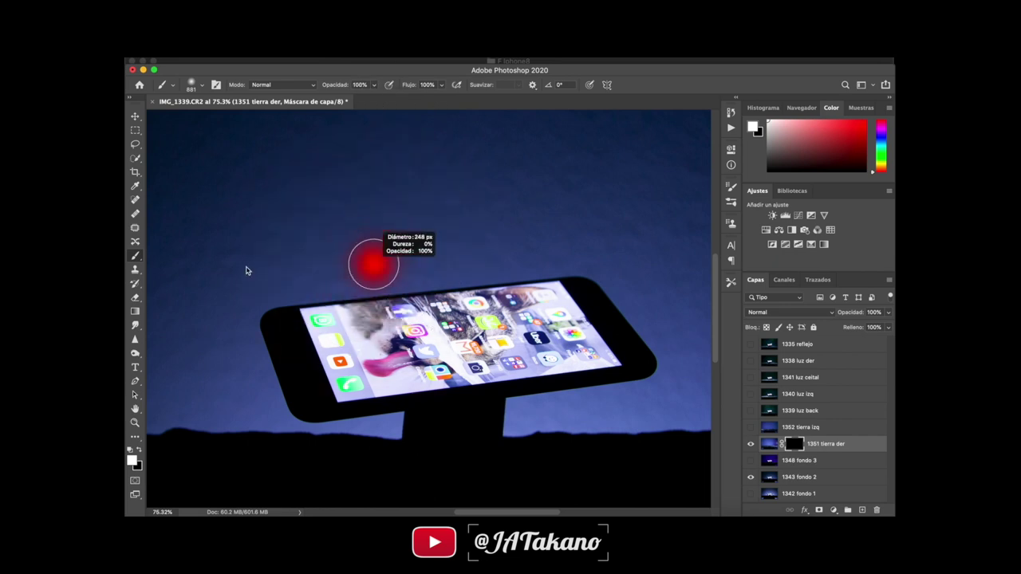
left_click_drag(306, 300, 386, 423)
mouse_move(507, 420)
left_mouse_down()
mouse_move(497, 467)
mouse_move(310, 462)
mouse_move(339, 443)
left_mouse_up()
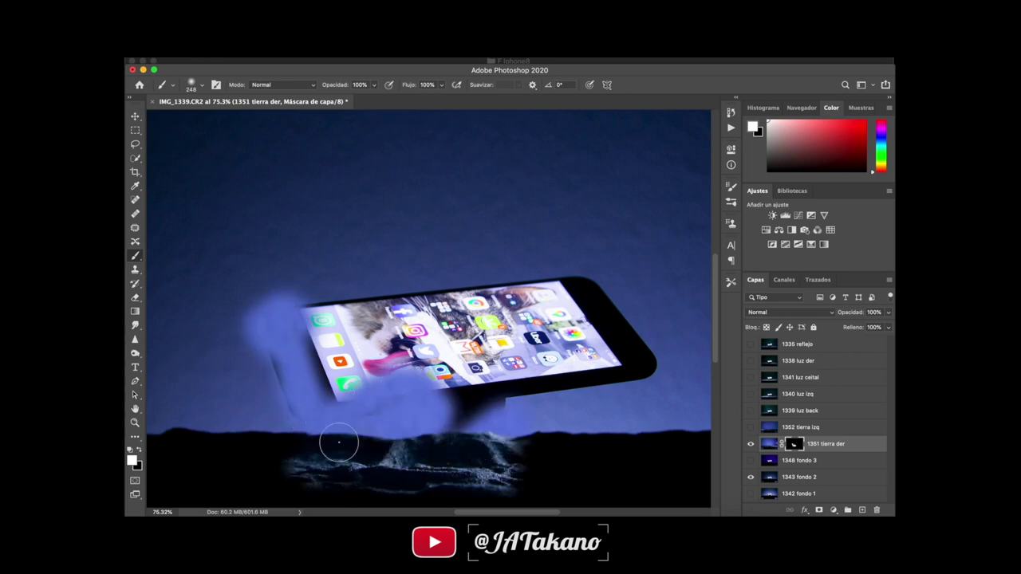
Fill the whole mask black again and scroll around the canvas.
key("ctrl+BackSpace")
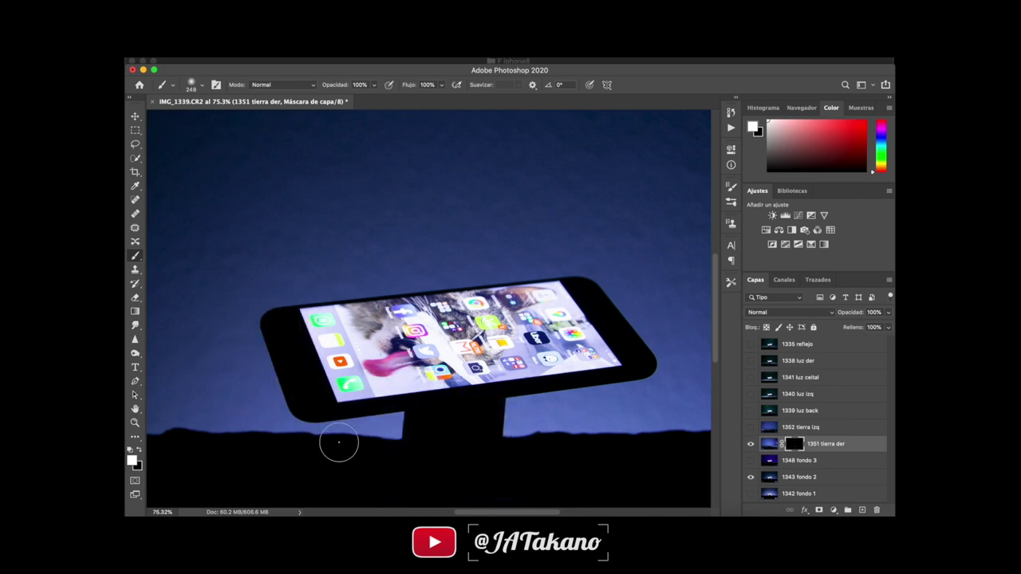
scroll(339, 442, "down", 3)
scroll(339, 443, "down", 3)
scroll(339, 443, "down", 1)
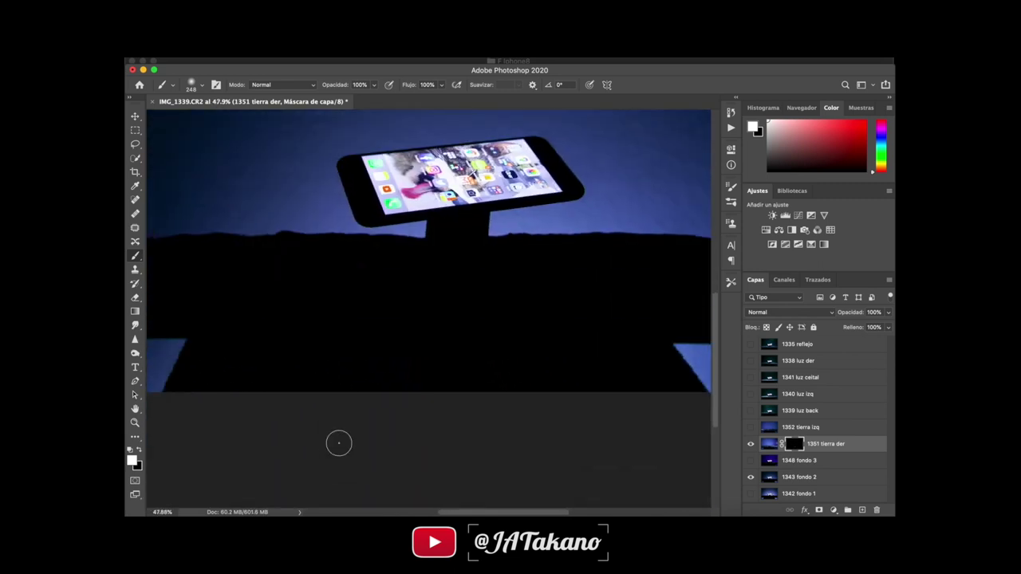
scroll(339, 443, "up", 2)
scroll(339, 443, "left", 3)
scroll(339, 443, "right", 3)
scroll(339, 443, "right", 3)
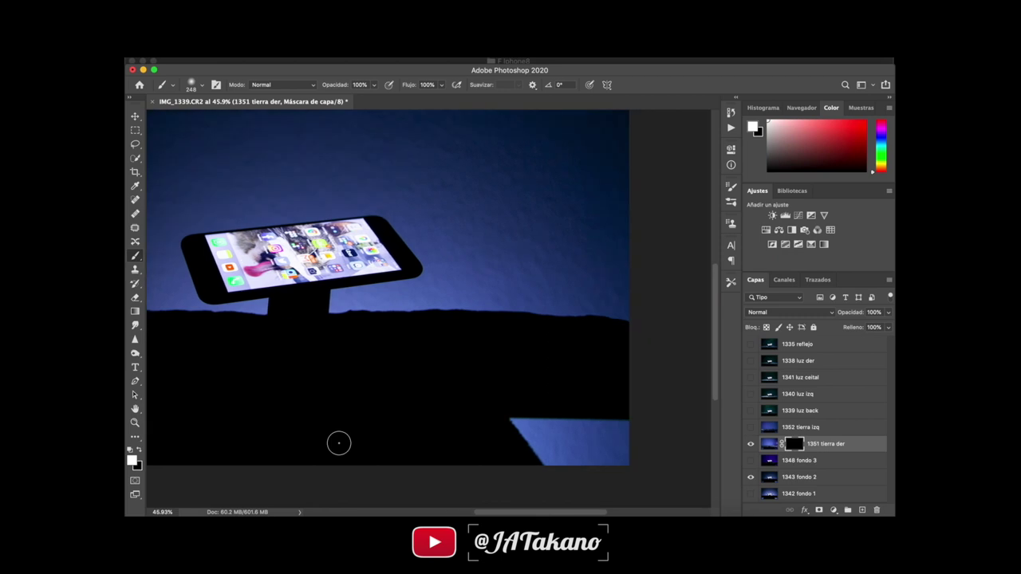
scroll(340, 442, "down", 1)
scroll(339, 443, "down", 2)
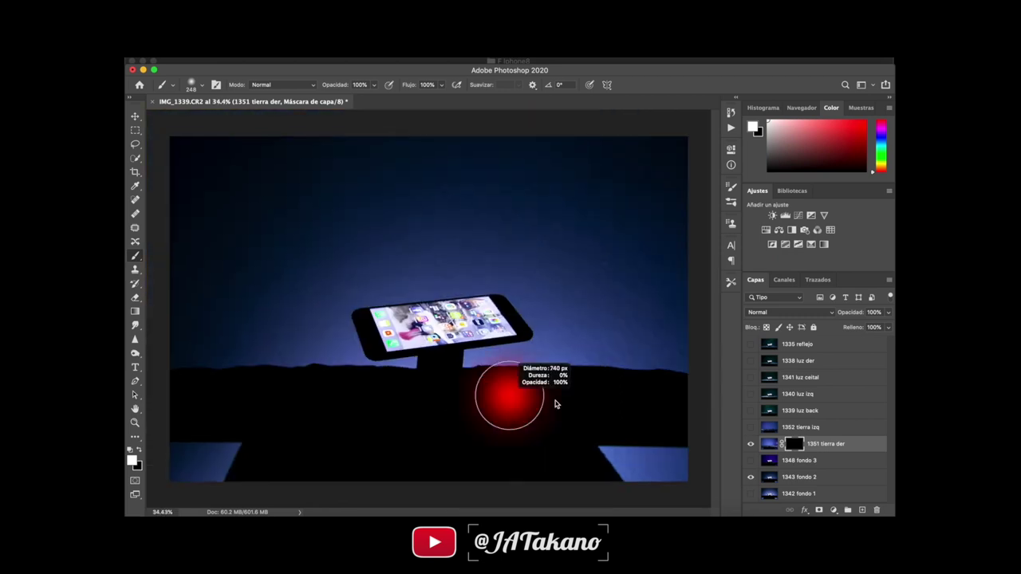
Reveal the sand ridge and the ground on the right through the 1351 tierra der mask.
mouse_move(556, 402)
left_mouse_down()
mouse_move(529, 391)
mouse_move(656, 383)
mouse_move(665, 415)
mouse_move(186, 392)
left_mouse_up()
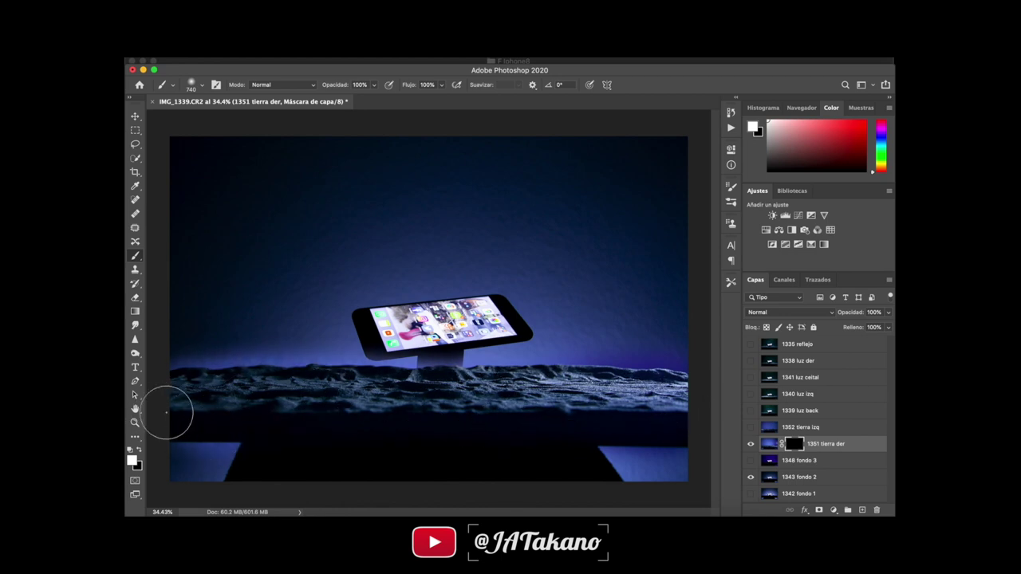
left_click_drag(211, 432, 319, 414)
left_click_drag(652, 384, 659, 360)
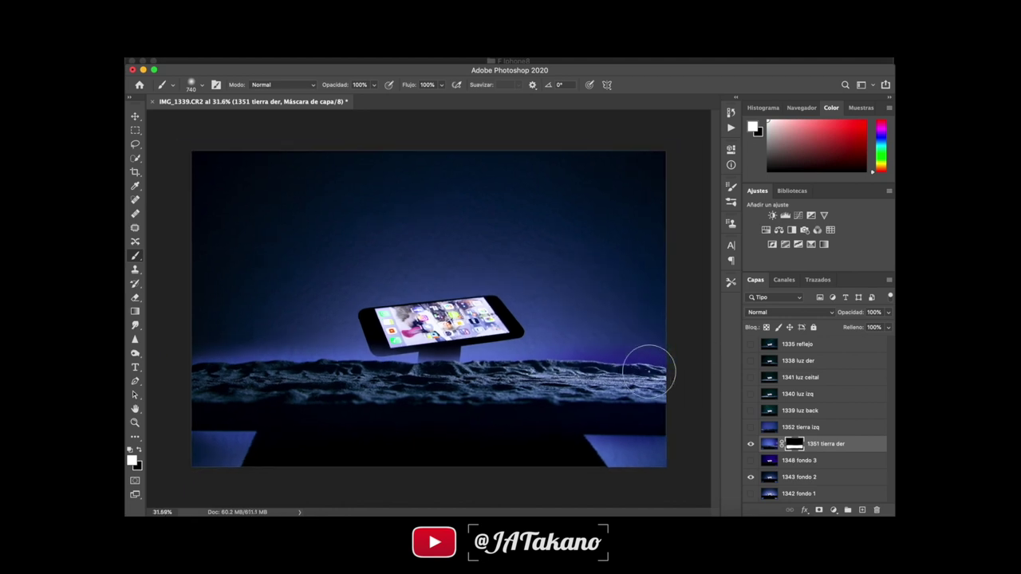
scroll(649, 371, "up", 2)
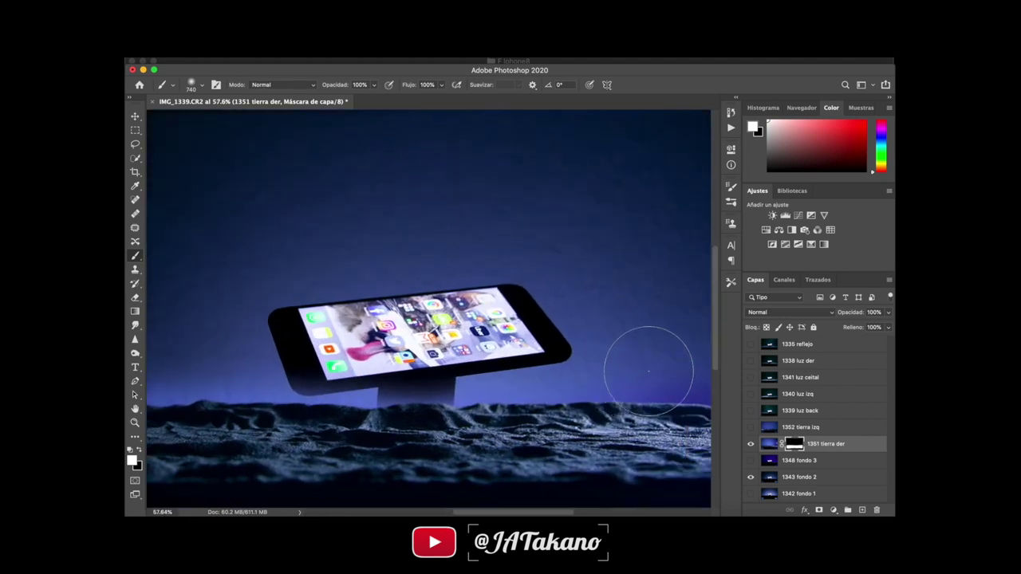
scroll(649, 371, "right", 5)
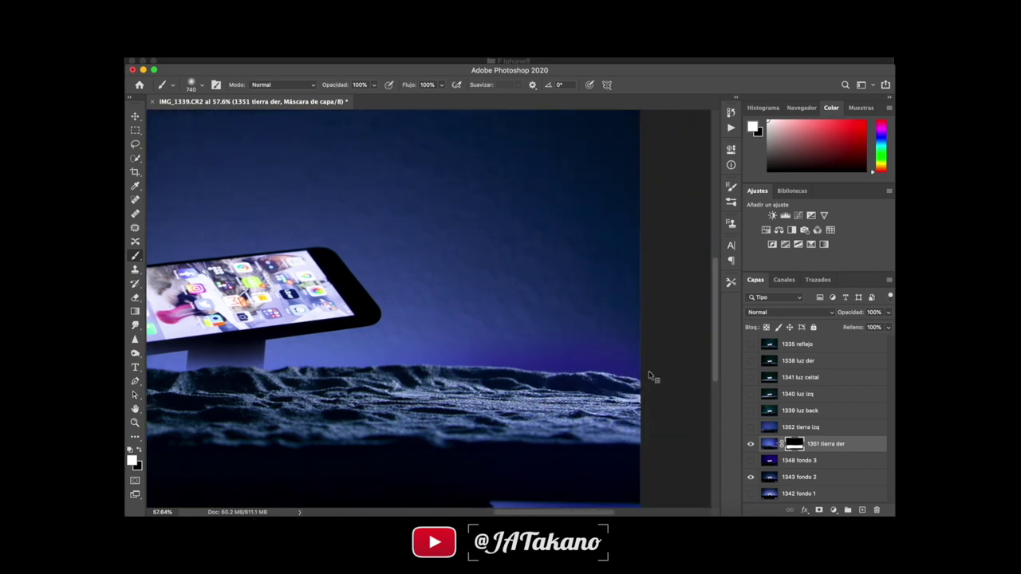
right_click(649, 371)
left_click(601, 369)
With a smaller black brush, paint out the glow along the horizon beside the phone.
left_click_drag(561, 354, 477, 365)
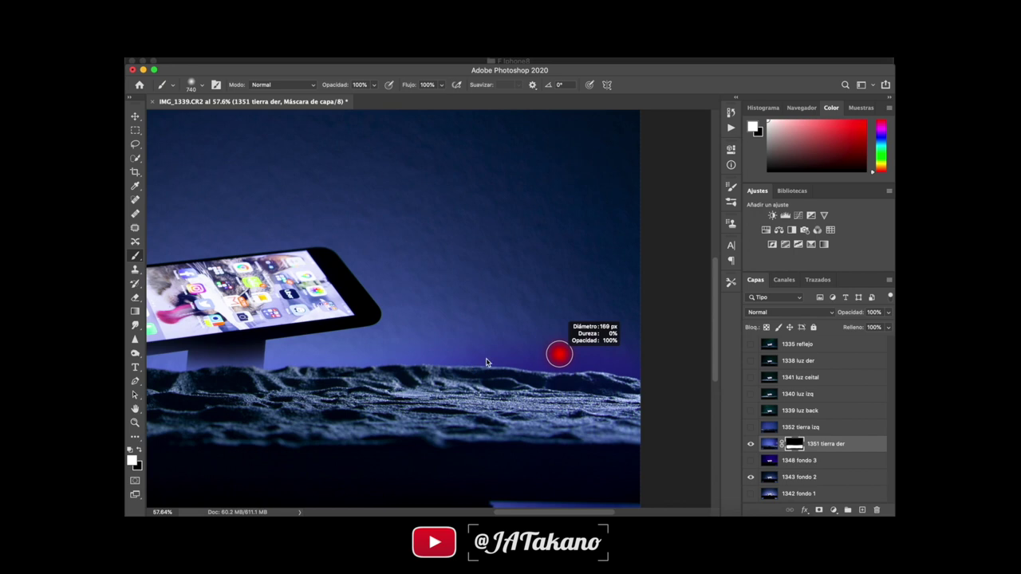
left_click_drag(477, 365, 488, 361)
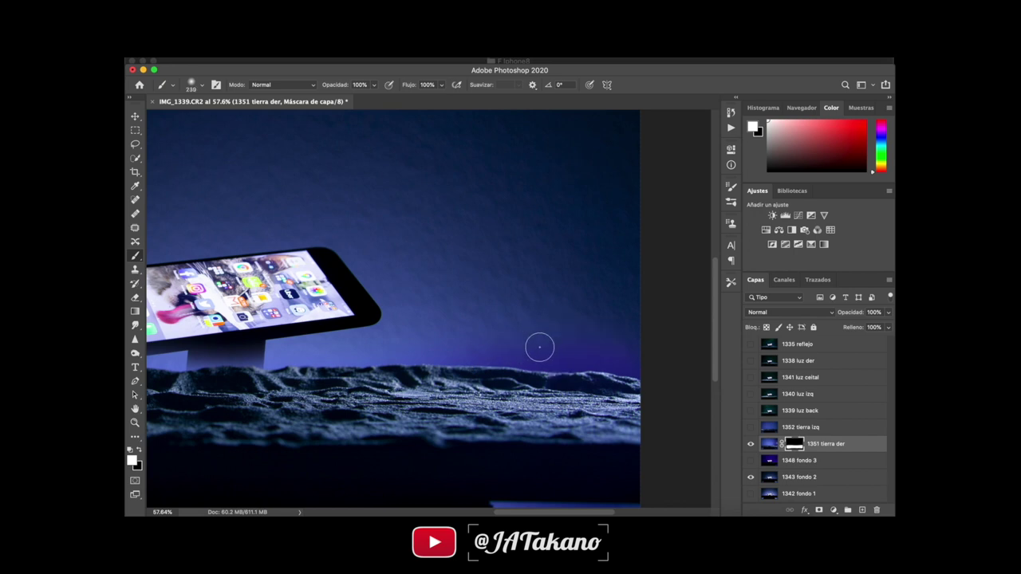
key("x")
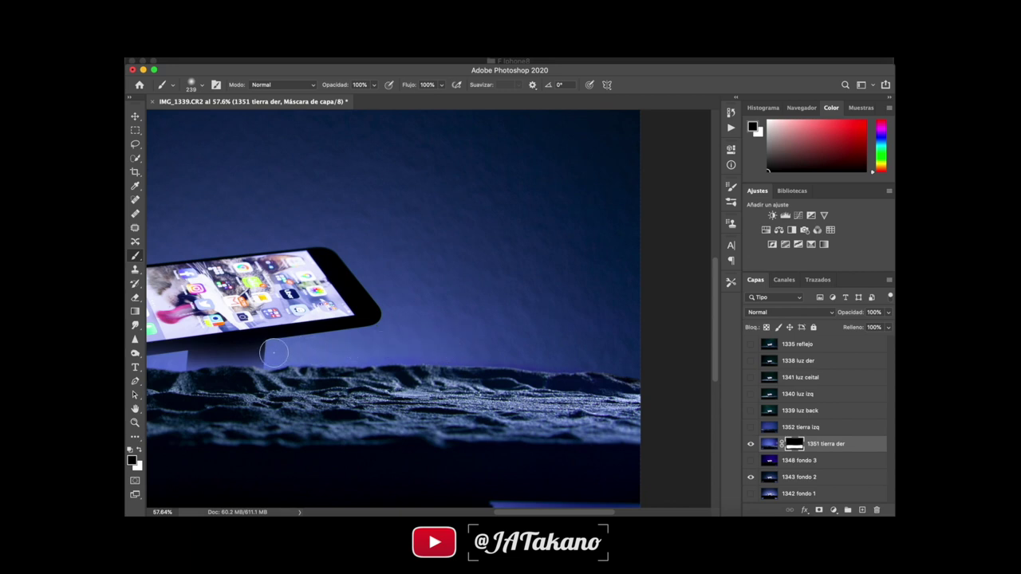
scroll(263, 350, "left", 5)
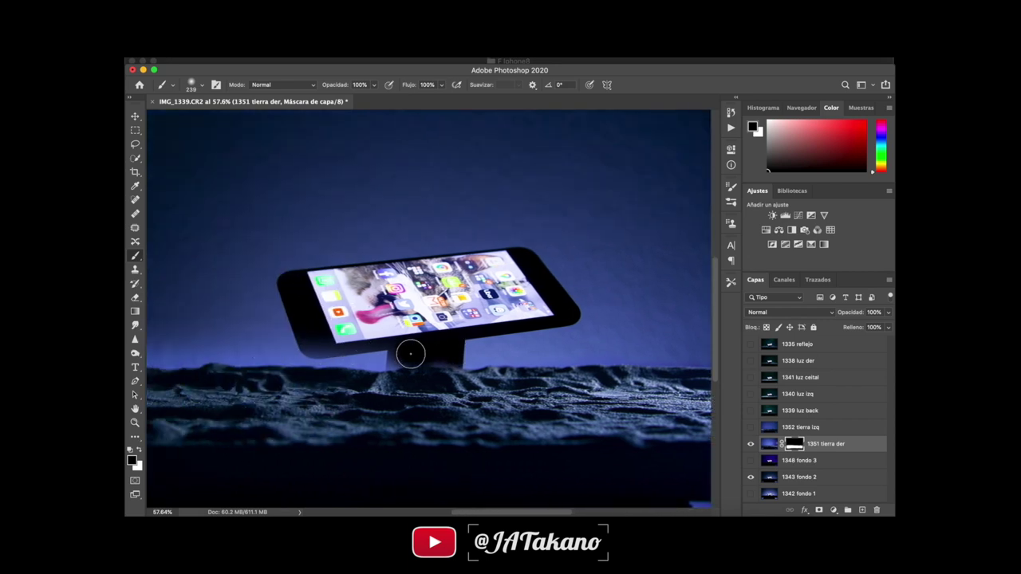
left_click_drag(386, 351, 256, 347)
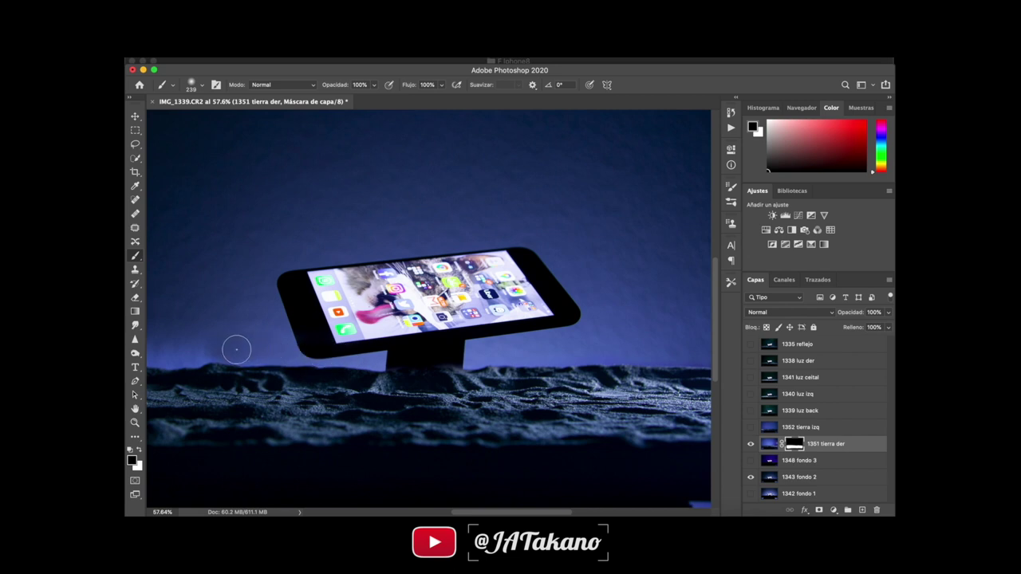
scroll(232, 346, "left", 3)
scroll(283, 343, "left", 4)
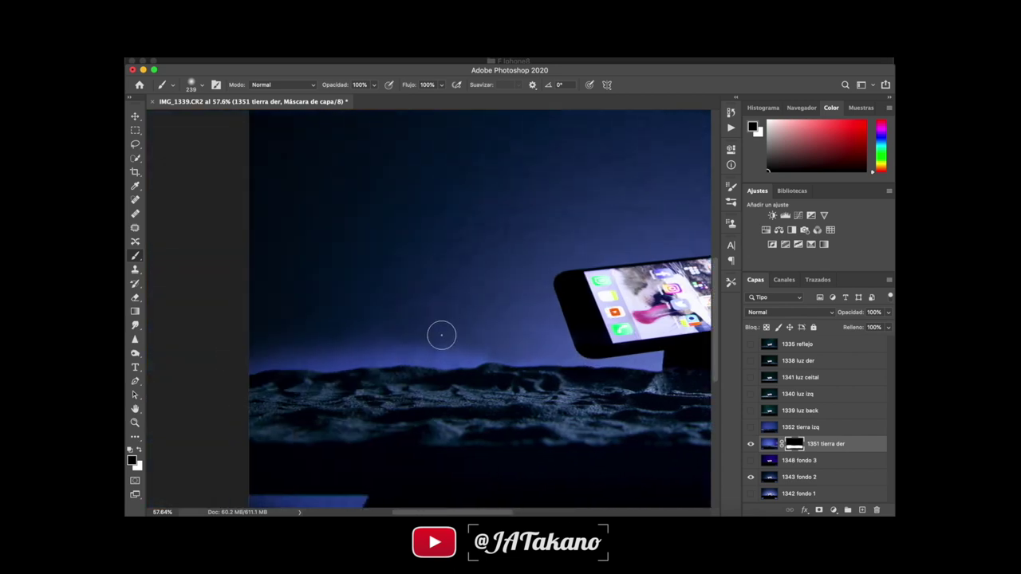
mouse_move(479, 344)
left_mouse_down()
mouse_move(260, 351)
mouse_move(537, 354)
mouse_move(516, 358)
left_mouse_up()
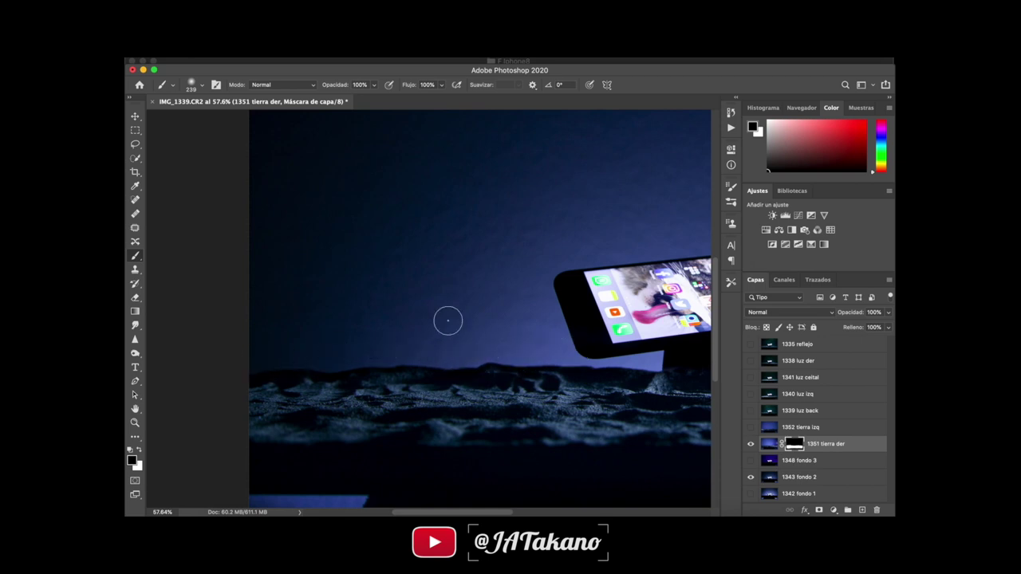
Zoom out and make the 1352 tierra izq layer visible.
scroll(447, 319, "down", 3)
scroll(446, 319, "down", 3)
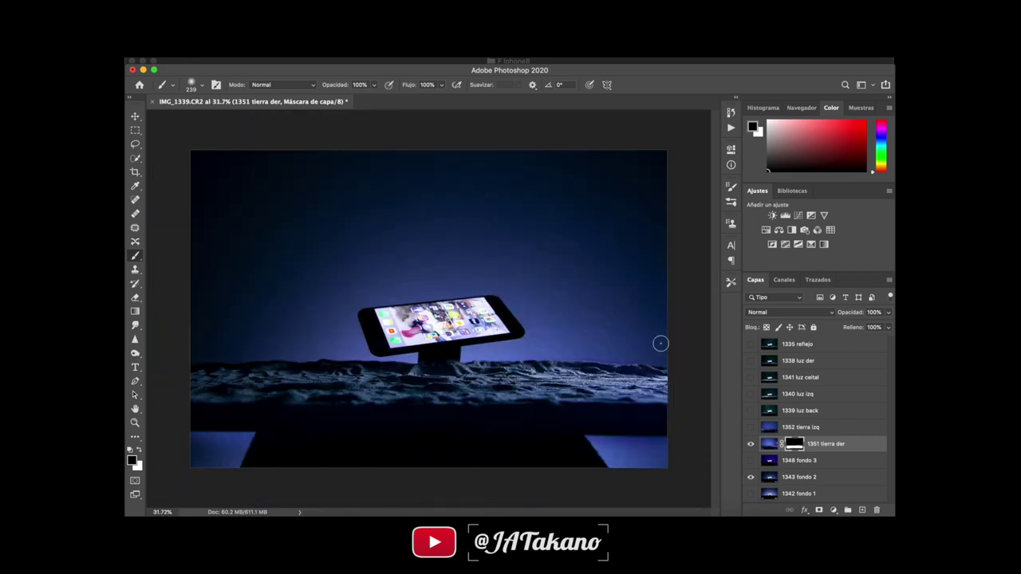
left_click(750, 427)
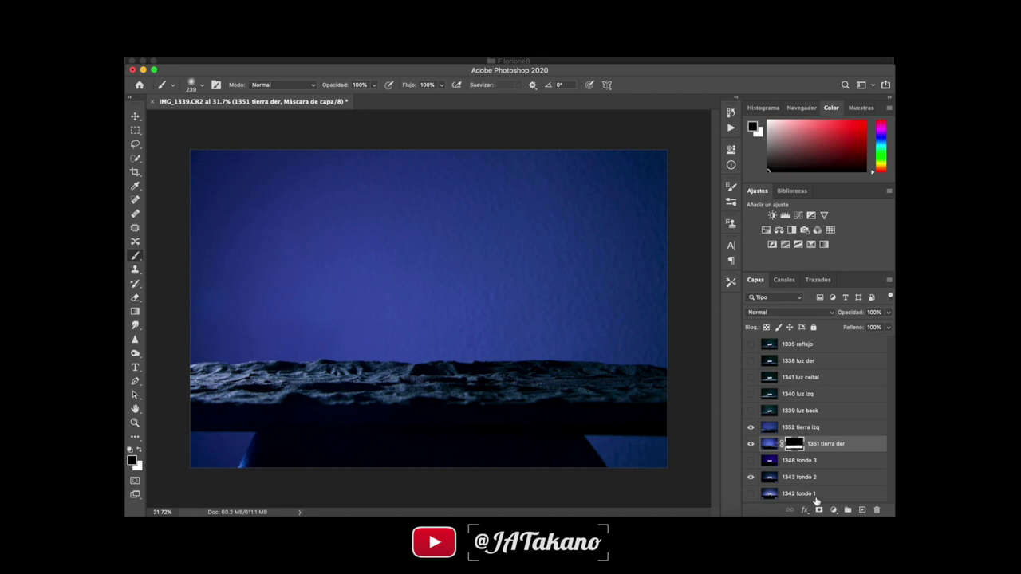
Undo the accidental vector mask and give 1352 tierra izq a black hide-all mask.
left_click(820, 510)
key("ctrl+z")
left_click(788, 429)
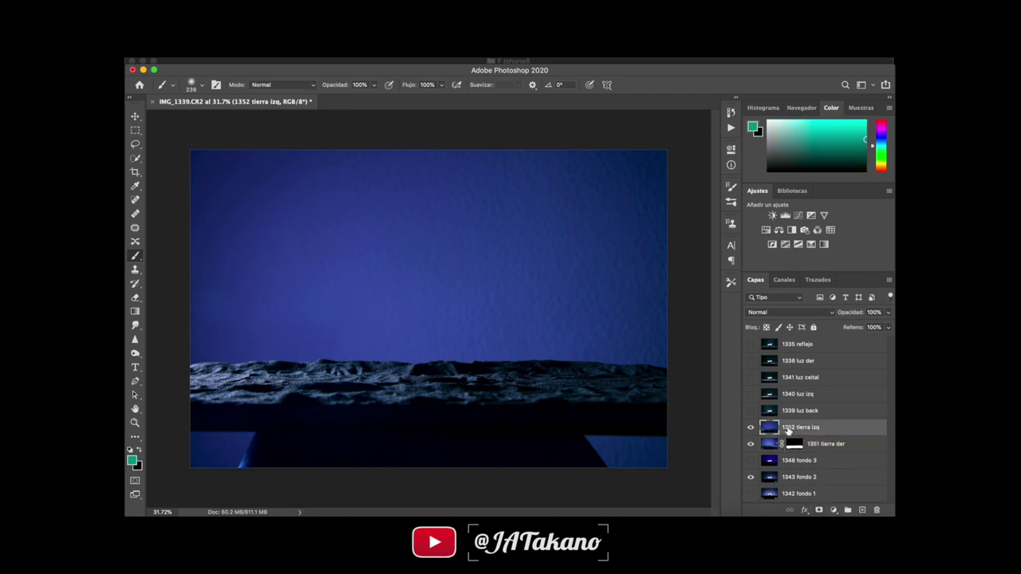
left_click(821, 511, "alt")
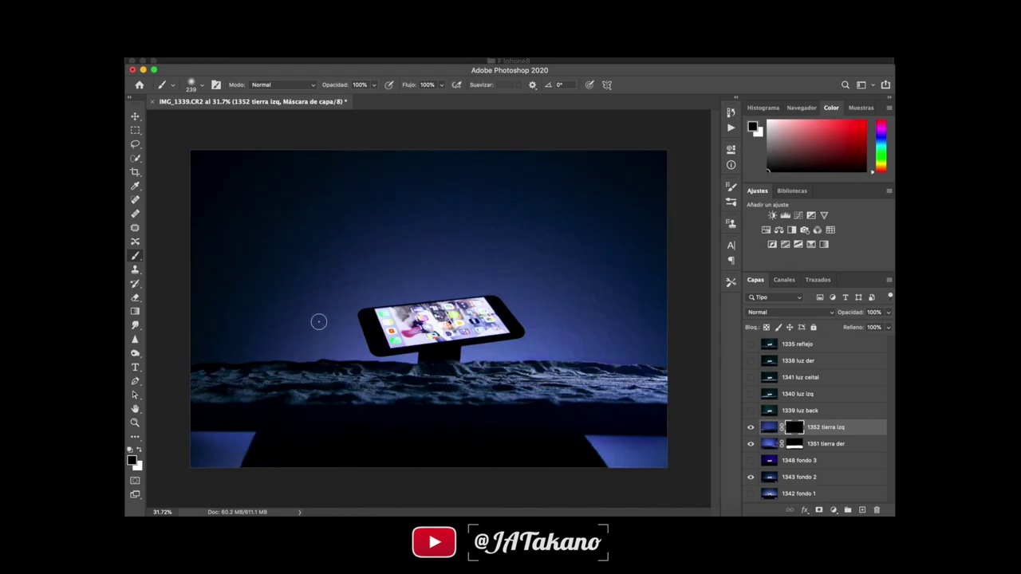
Paint white on the mask to bring back the brighter textured sand on the left.
left_click(140, 451)
mouse_move(243, 394)
left_mouse_down()
mouse_move(208, 387)
mouse_move(327, 364)
mouse_move(321, 390)
mouse_move(242, 384)
mouse_move(320, 398)
left_mouse_up()
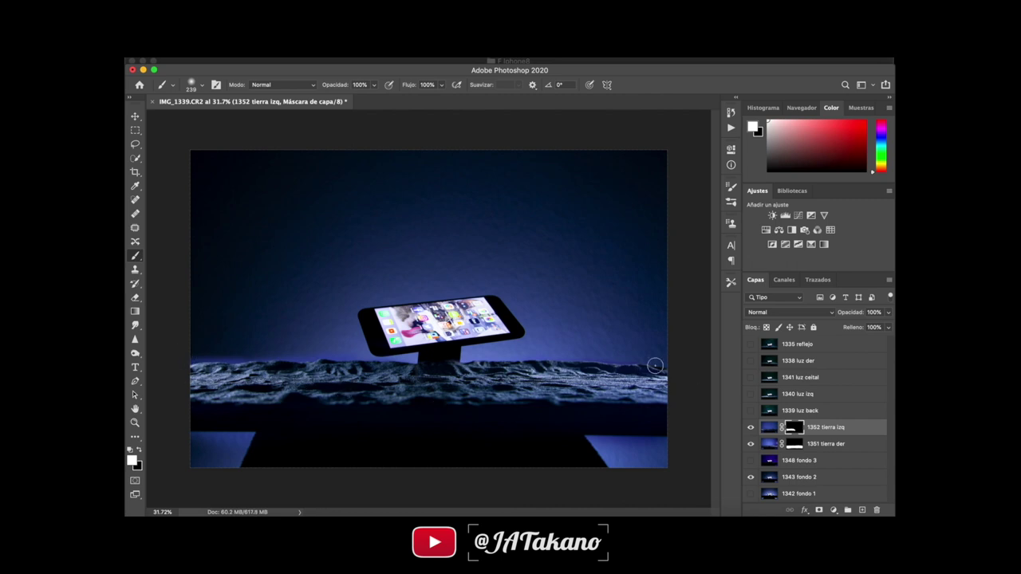
scroll(168, 371, "up", 2)
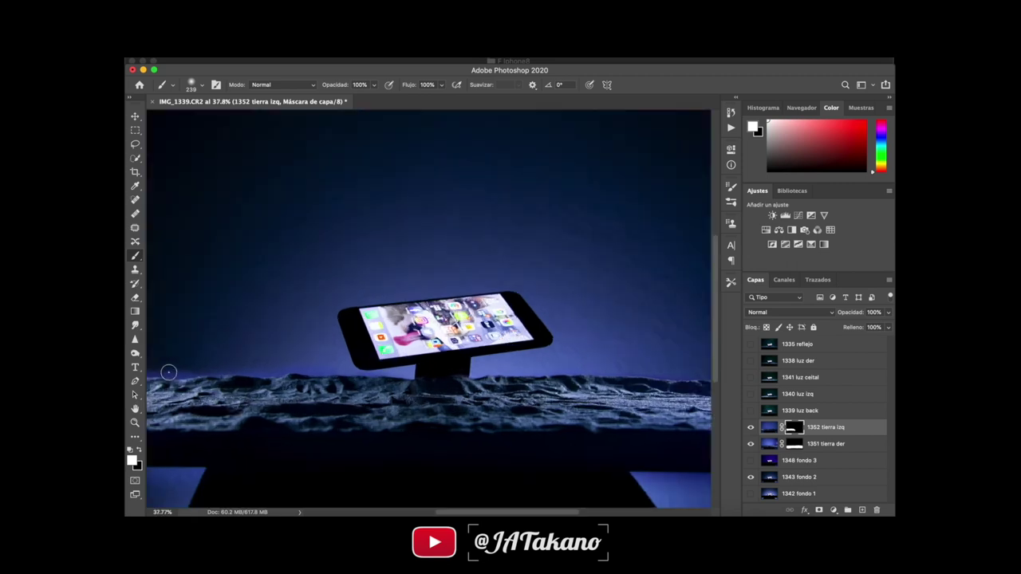
scroll(168, 372, "up", 2)
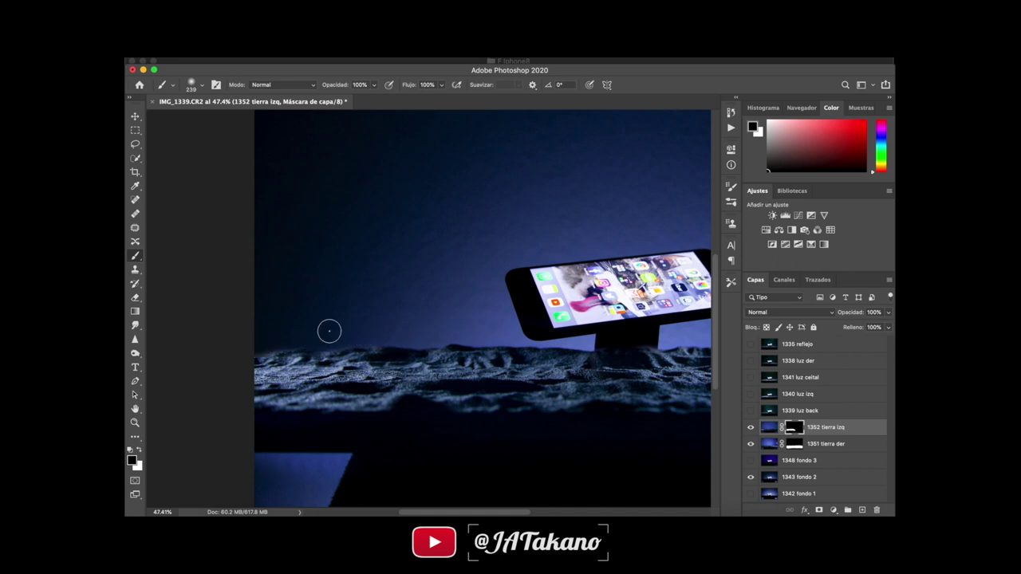
Paint the 1352 tierra izq mask around the phone stand so its base meets the sand cleanly.
key("x")
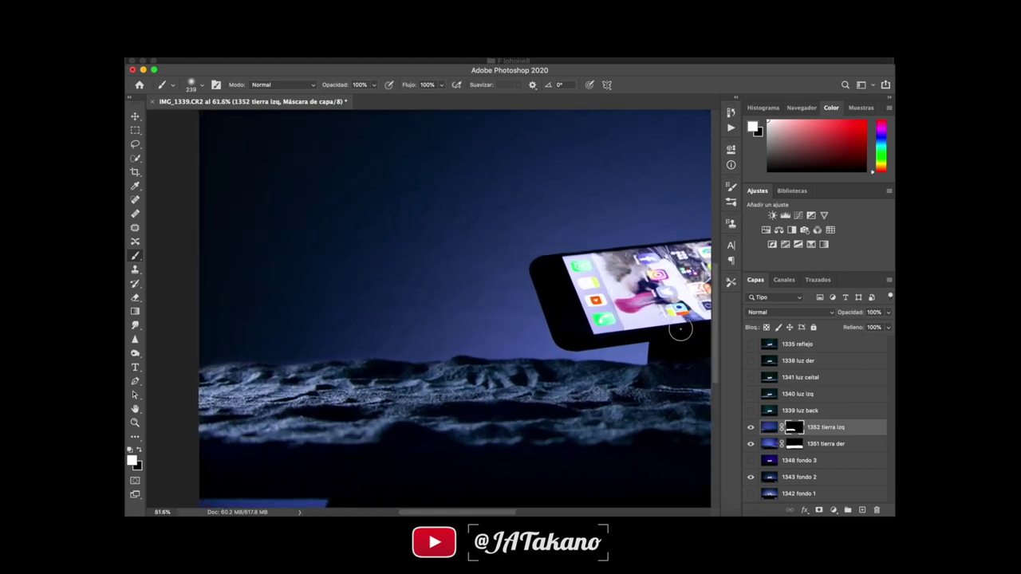
scroll(680, 330, "up", 3)
scroll(678, 327, "right", 2)
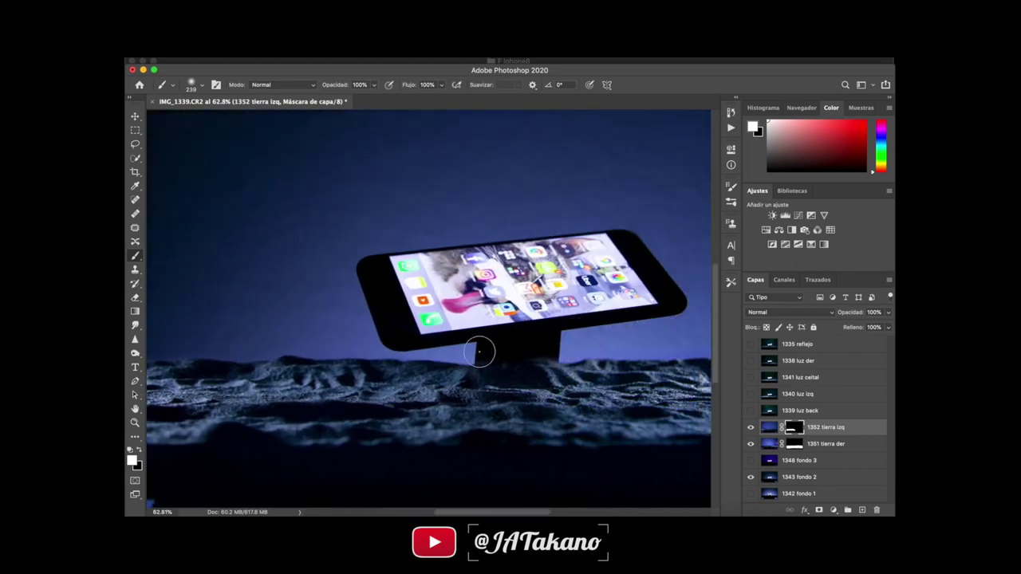
key("x")
left_click(475, 353)
left_click_drag(474, 353, 556, 351)
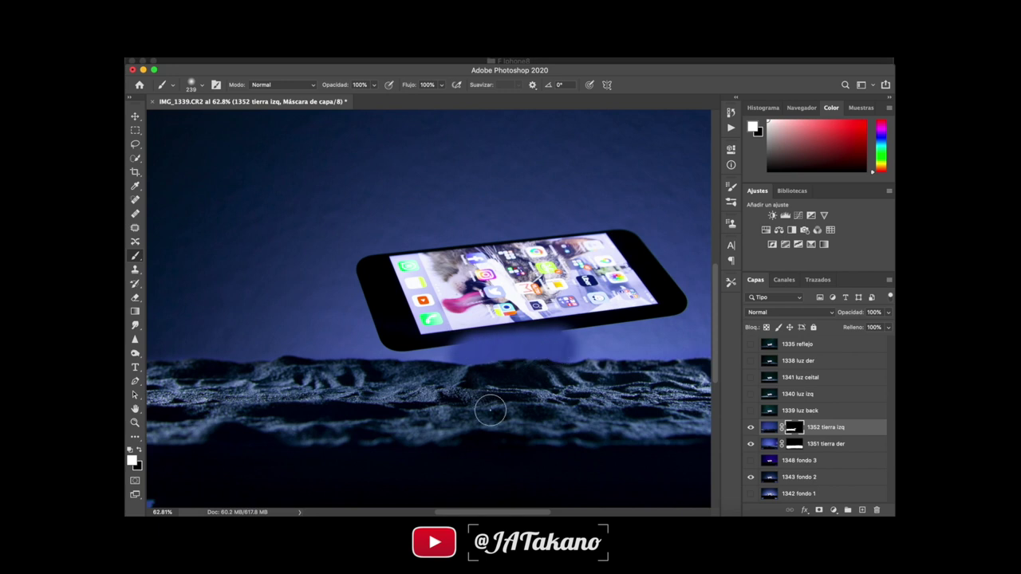
scroll(508, 335, "up", 2)
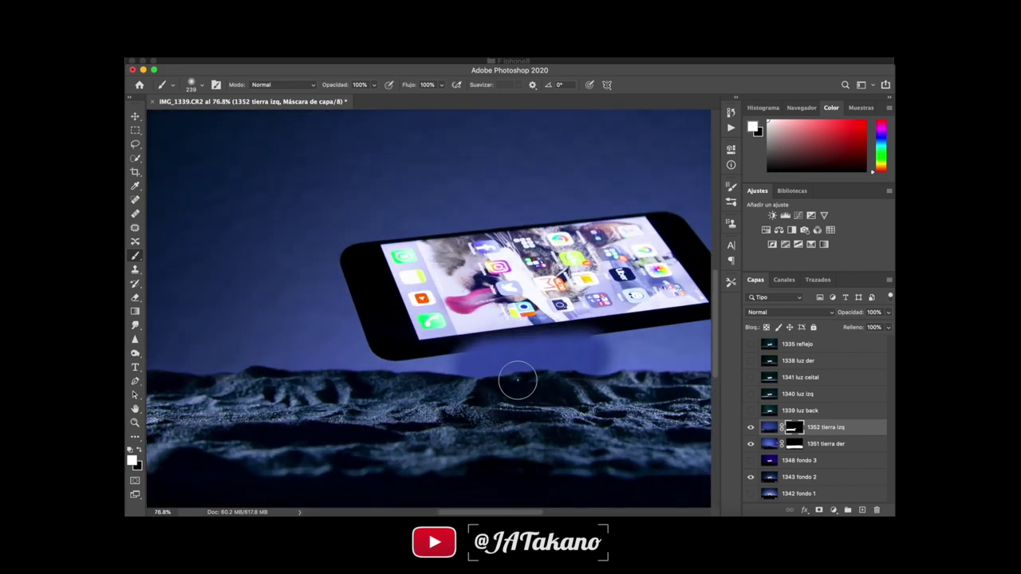
left_click_drag(437, 359, 612, 342)
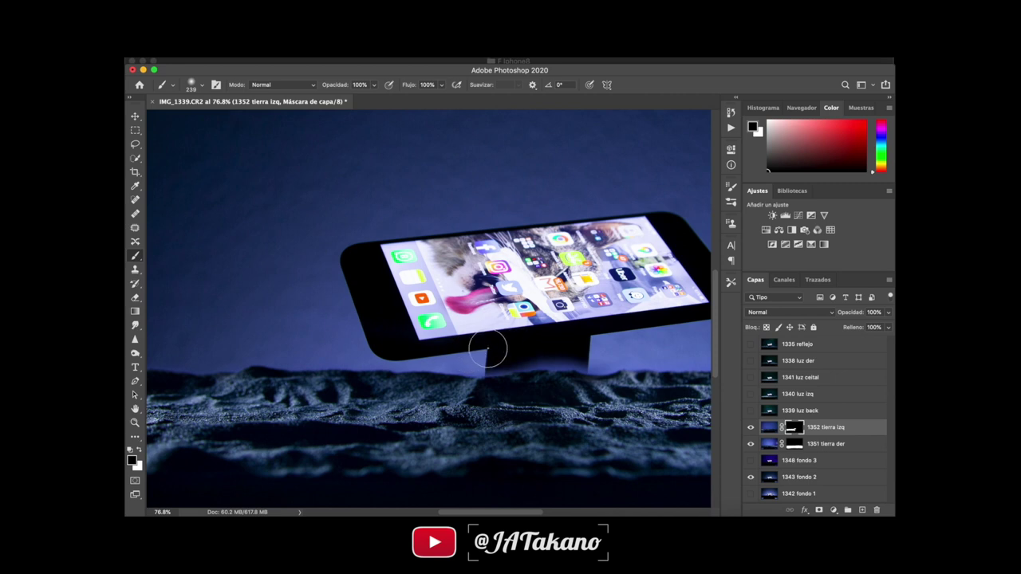
left_click_drag(487, 349, 599, 350)
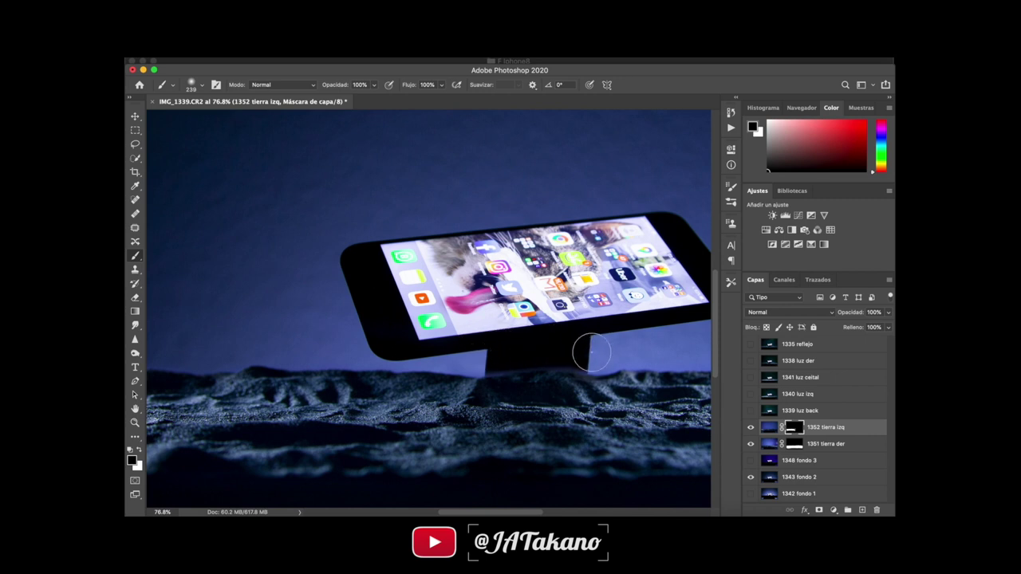
Show 1339 luz back with a black mask and paint teal glow along the phone's left and top edges.
left_click(811, 411)
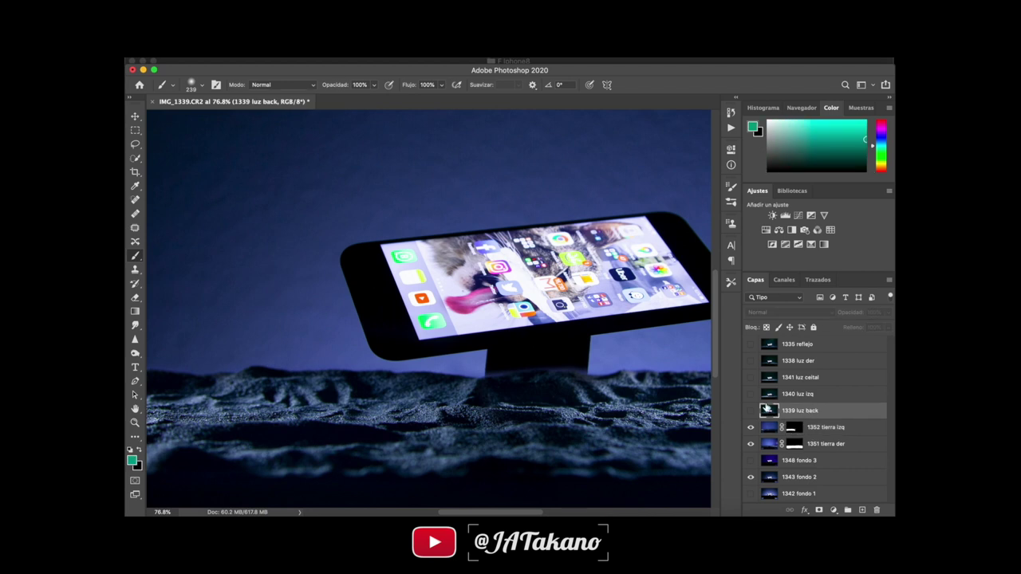
left_click(749, 411)
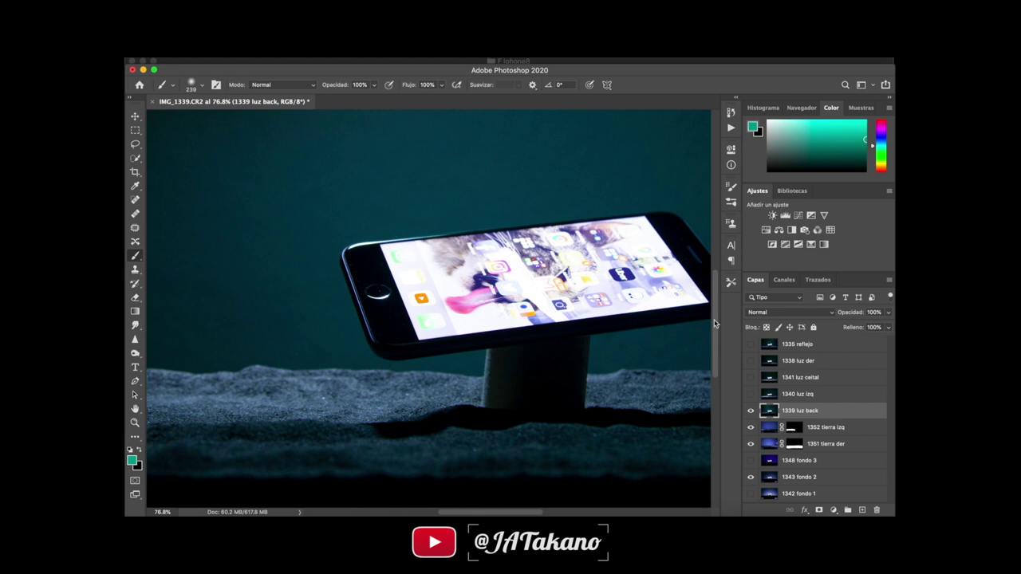
left_click(819, 511, "alt")
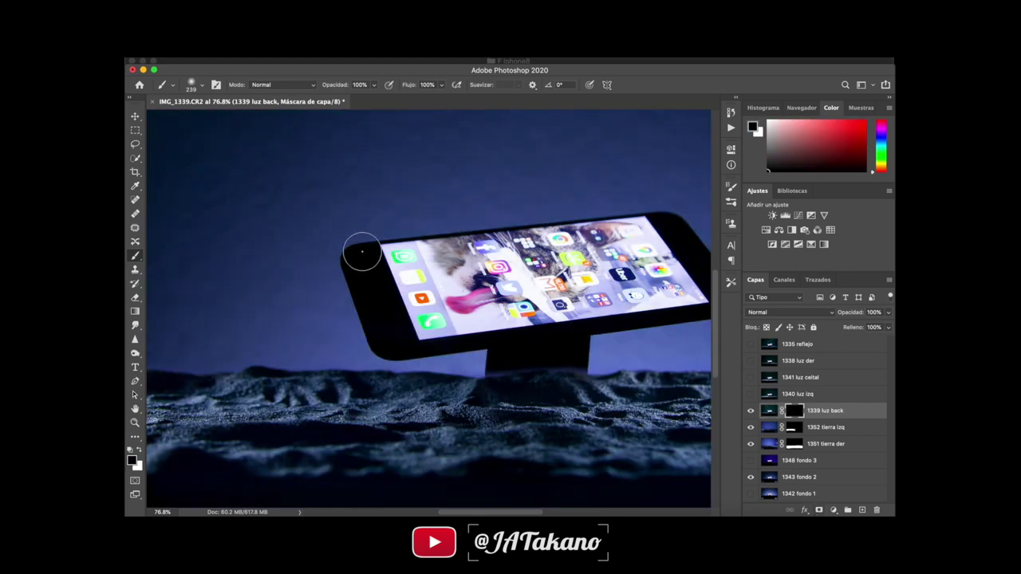
key("x")
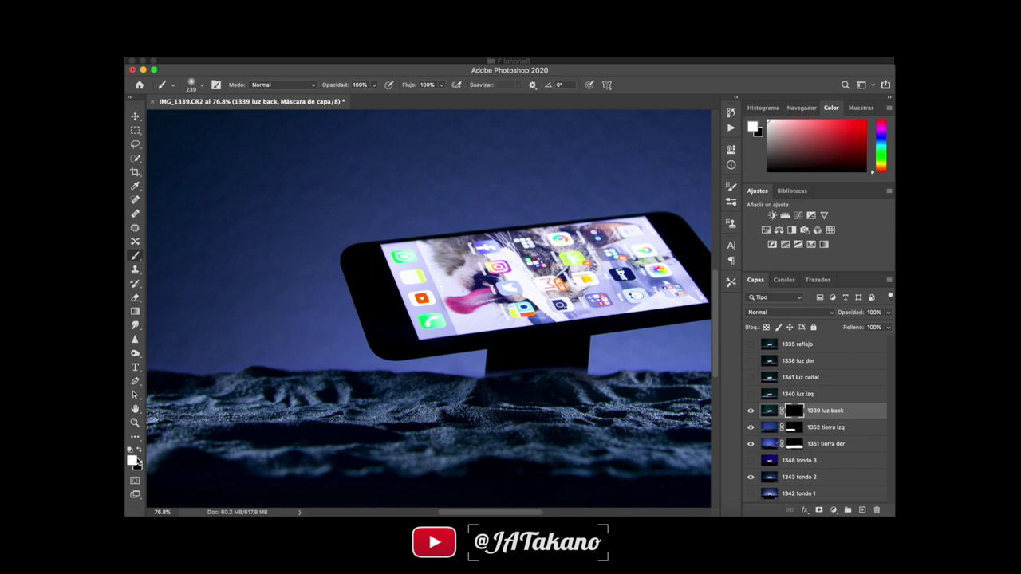
mouse_move(327, 271)
left_mouse_down()
mouse_move(466, 231)
mouse_move(455, 254)
mouse_move(363, 288)
left_mouse_up()
left_click_drag(366, 306, 400, 345)
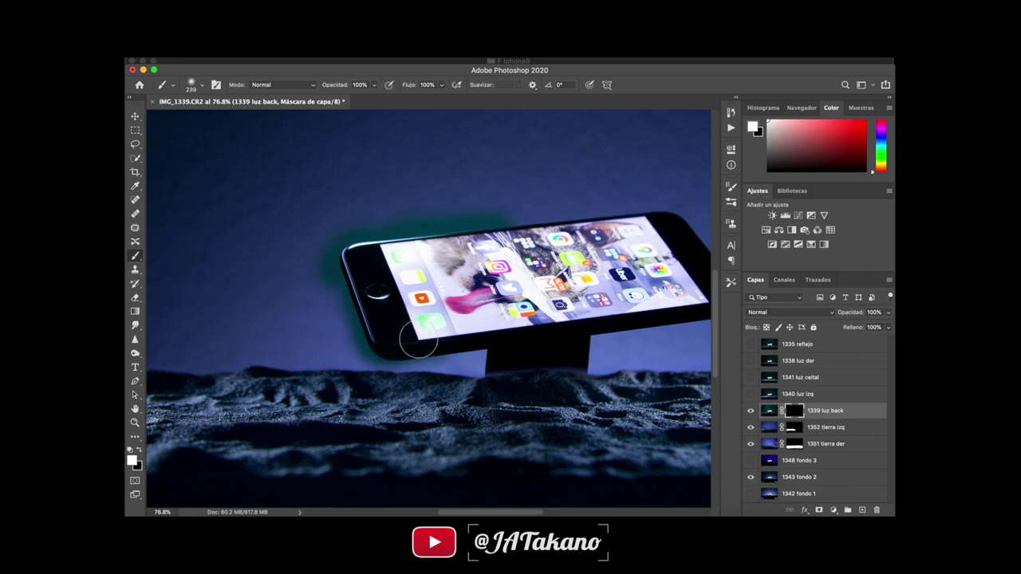
left_click_drag(487, 223, 589, 215)
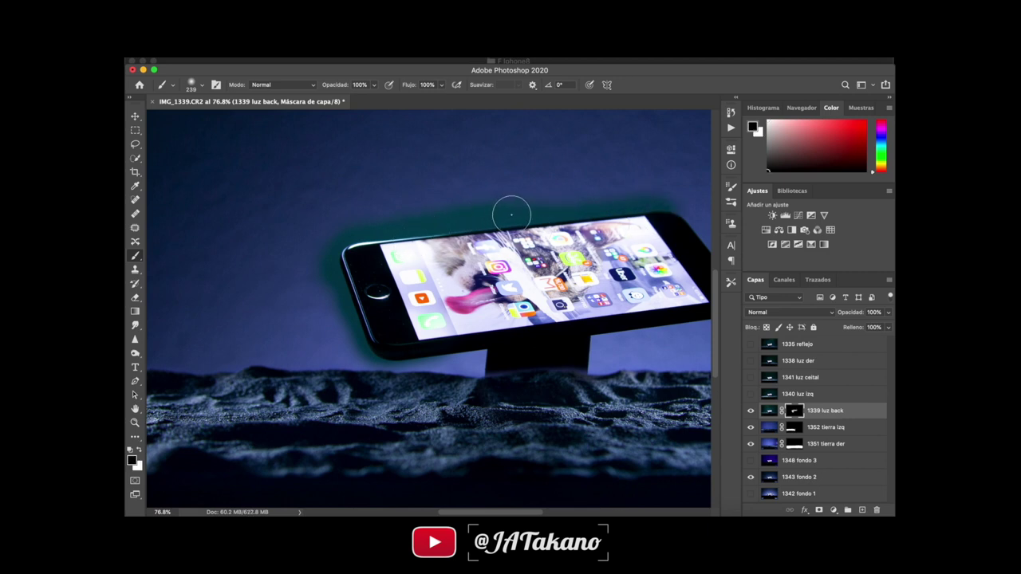
Paint out glow spill near the top-right corner and refine the rim along the lower edge.
key("x")
mouse_move(645, 187)
left_mouse_down()
mouse_move(651, 200)
mouse_move(507, 217)
mouse_move(354, 212)
mouse_move(333, 225)
left_mouse_up()
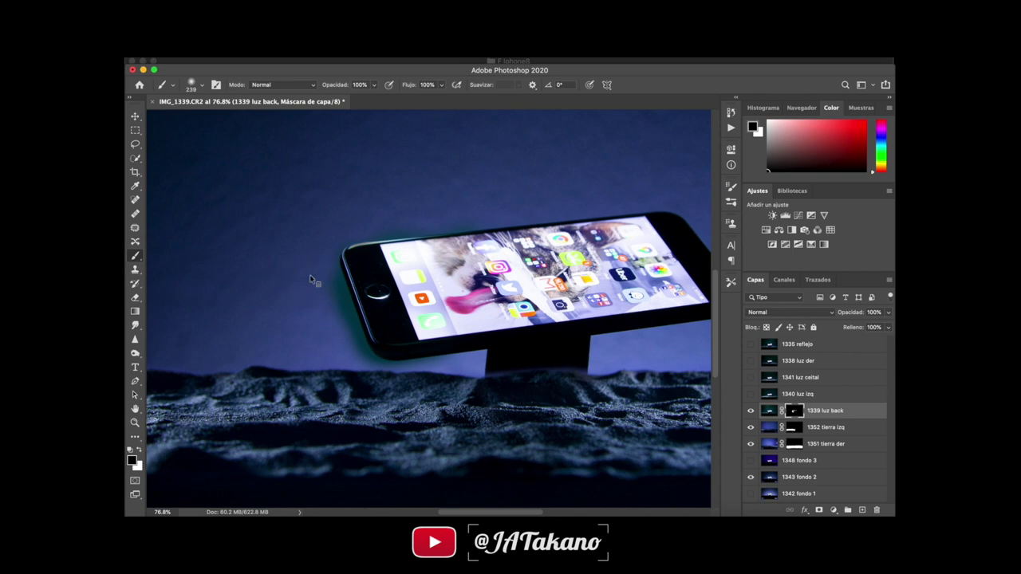
mouse_move(310, 276)
left_mouse_down()
mouse_move(279, 280)
mouse_move(343, 299)
mouse_move(347, 311)
left_mouse_up()
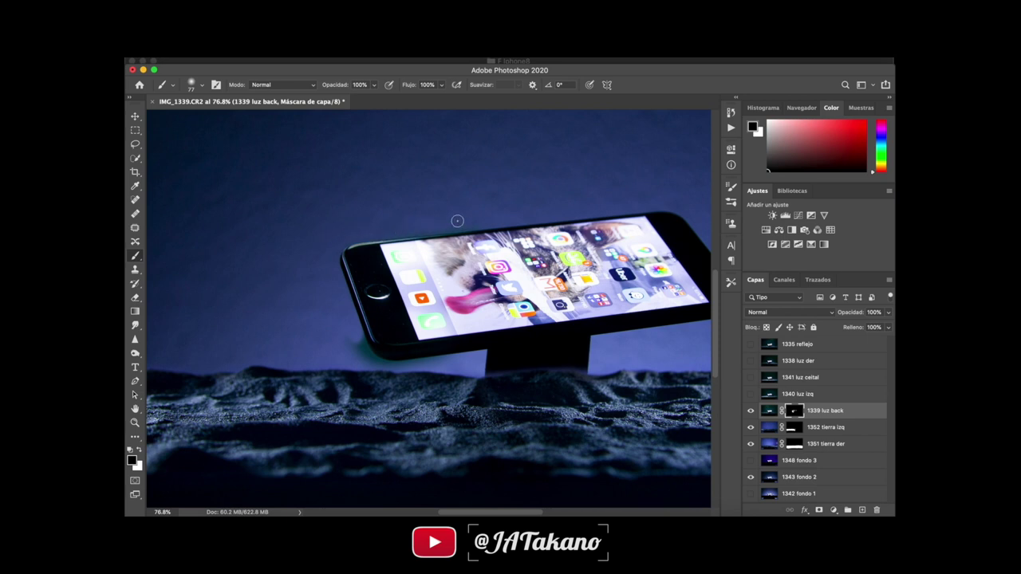
left_click_drag(349, 355, 477, 348)
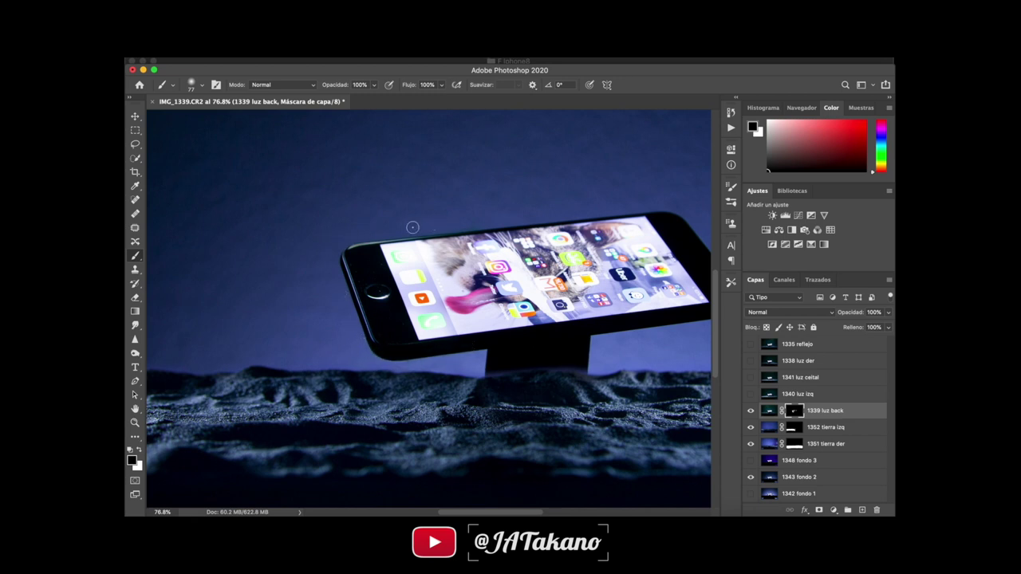
key("x")
scroll(400, 245, "up", 3)
scroll(400, 246, "up", 2)
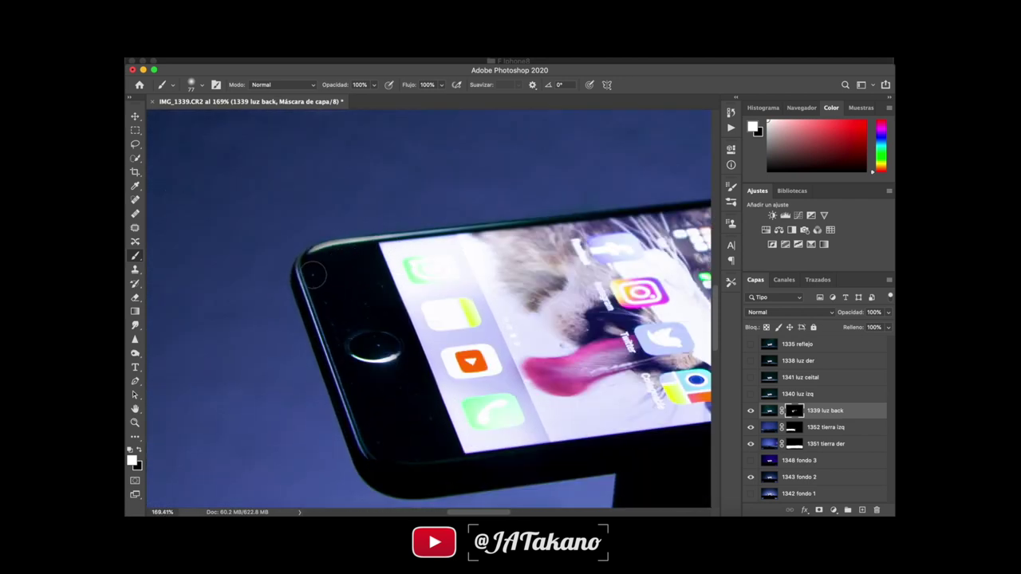
key("x")
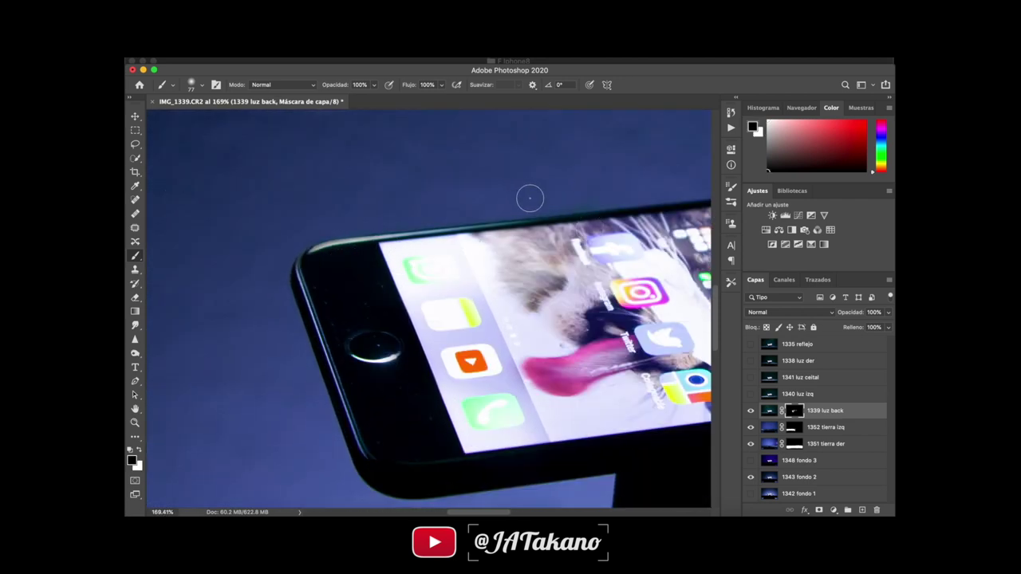
scroll(591, 199, "down", 1)
scroll(591, 199, "down", 2)
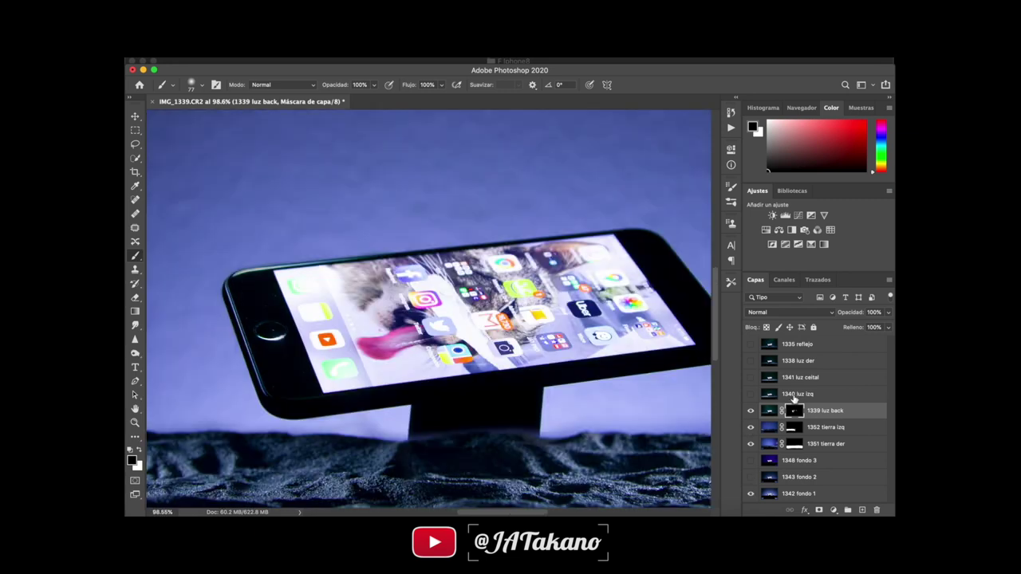
Select and show the 1340 luz izq layer, toggling it to compare the lighting.
left_click(792, 394)
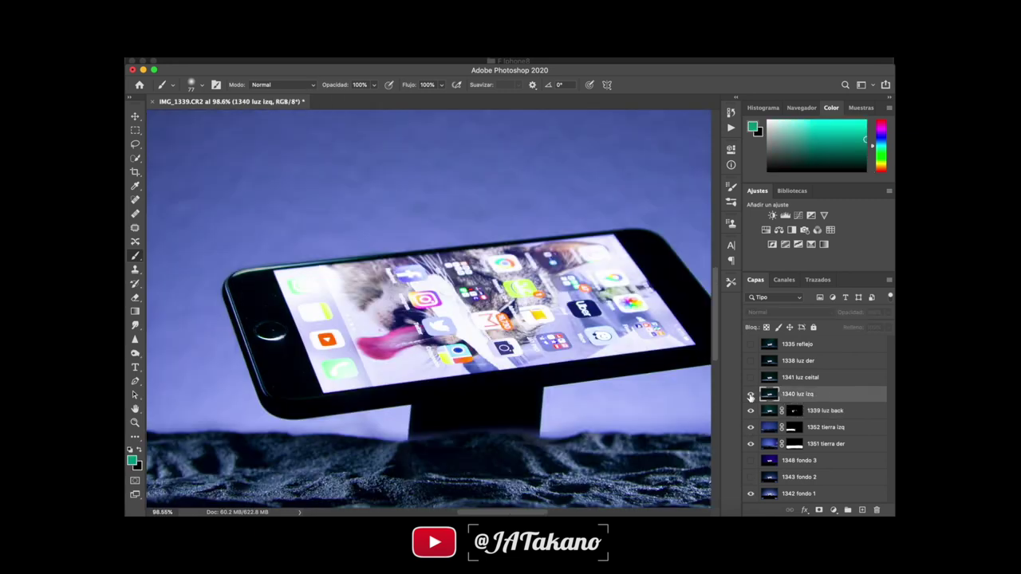
left_click(749, 394)
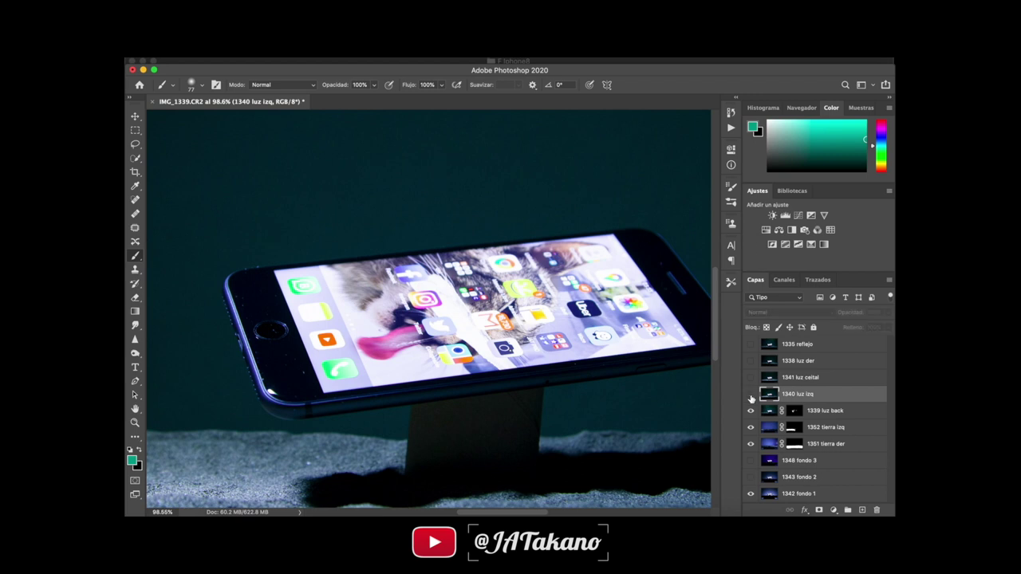
left_click(750, 394)
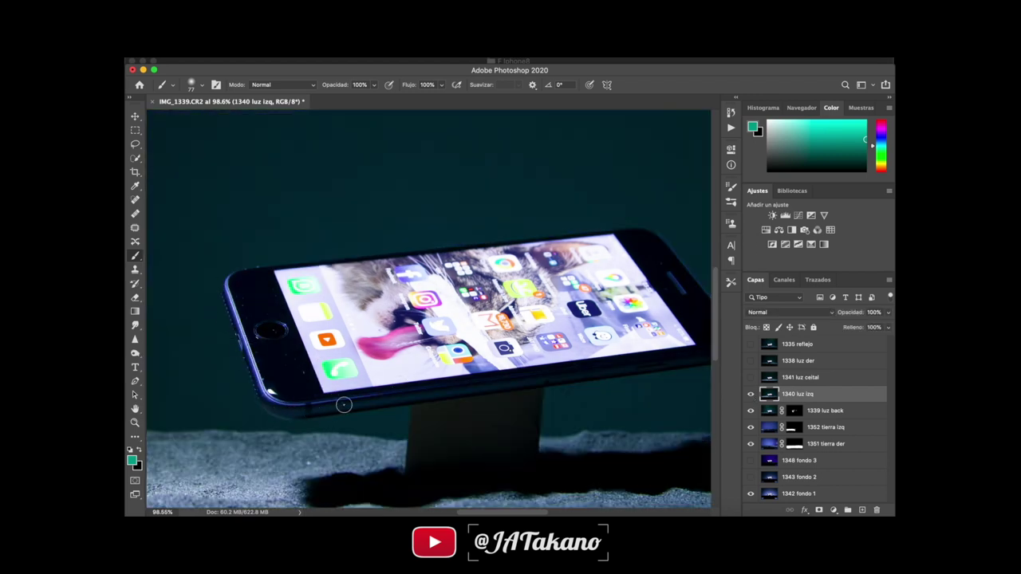
scroll(303, 396, "left", 5)
scroll(296, 389, "left", 4)
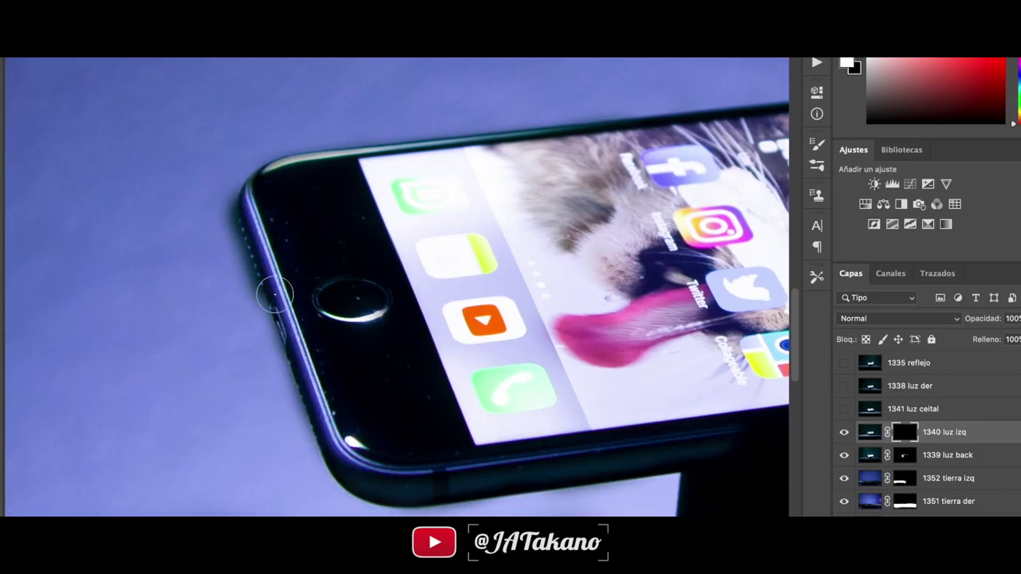
scroll(239, 319, "up", 3)
Alternate black and white on the light masks to keep the rim light along the phone edges.
key("x")
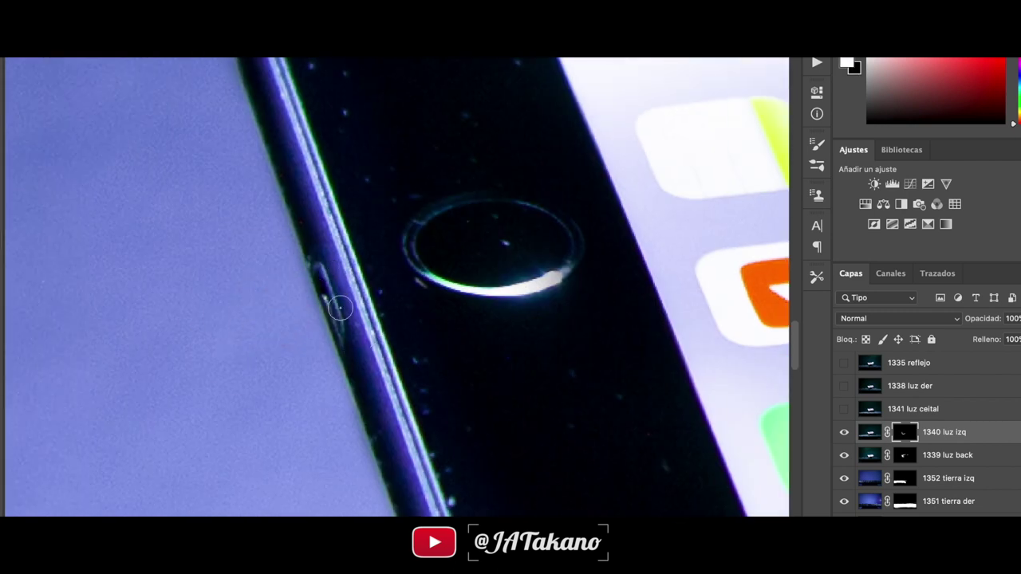
scroll(333, 296, "up", 1)
scroll(272, 239, "up", 5)
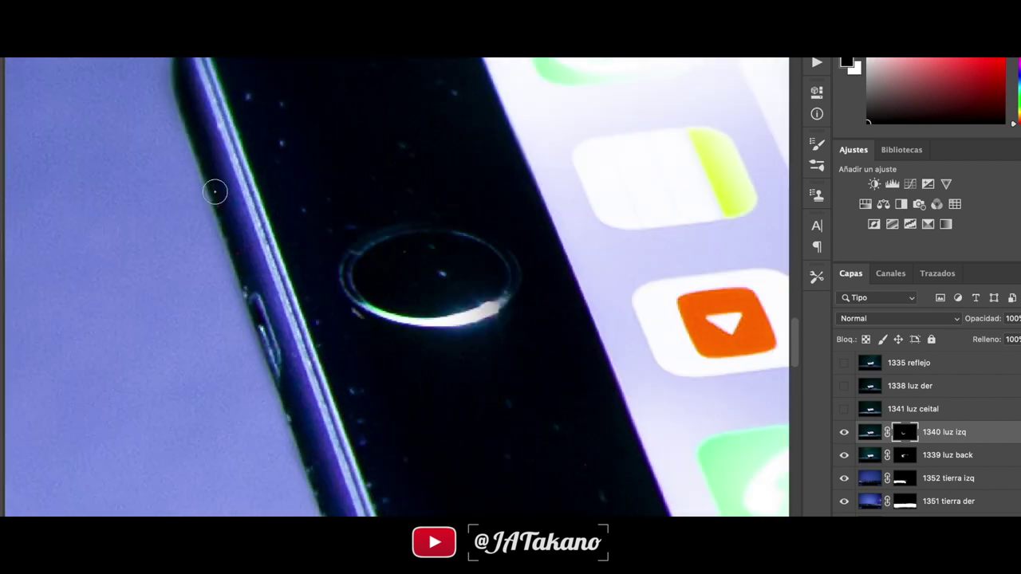
scroll(208, 164, "up", 1)
key("x")
scroll(239, 199, "down", 5)
scroll(294, 231, "up", 4)
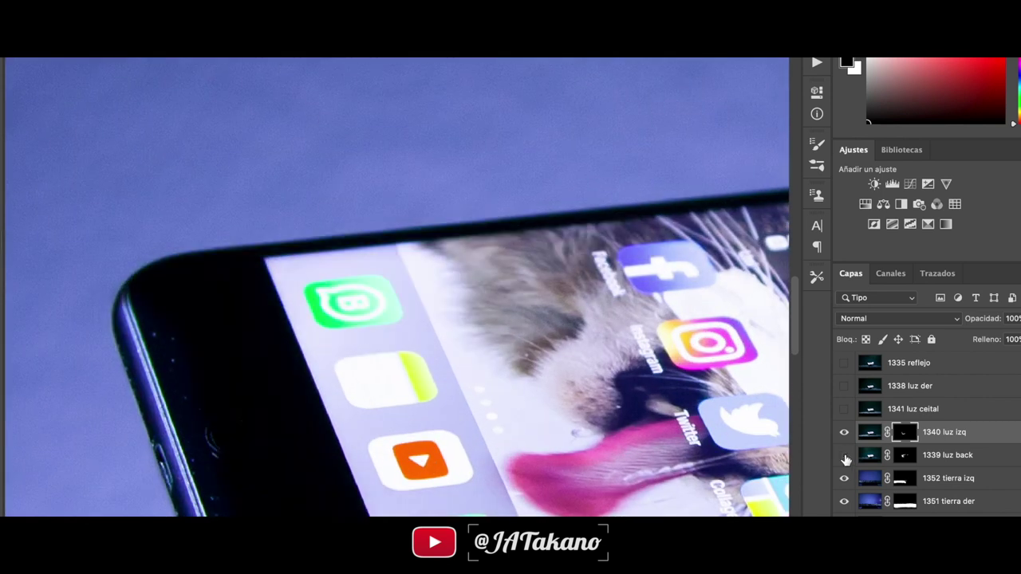
key("alt+[")
scroll(293, 231, "up", 1)
scroll(137, 200, "up", 1)
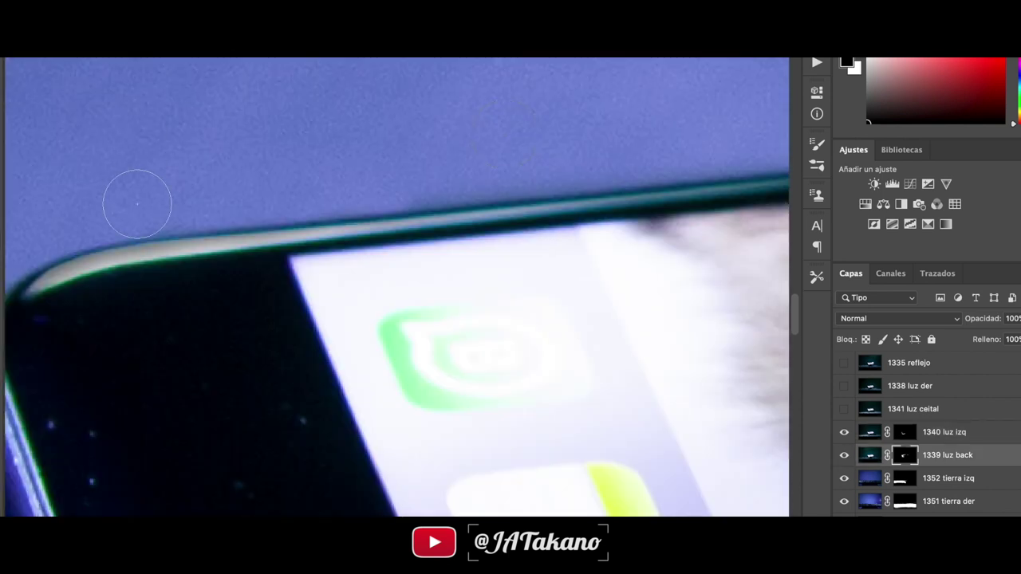
scroll(344, 210, "up", 1)
key("x")
scroll(558, 247, "down", 3)
scroll(319, 428, "up", 3)
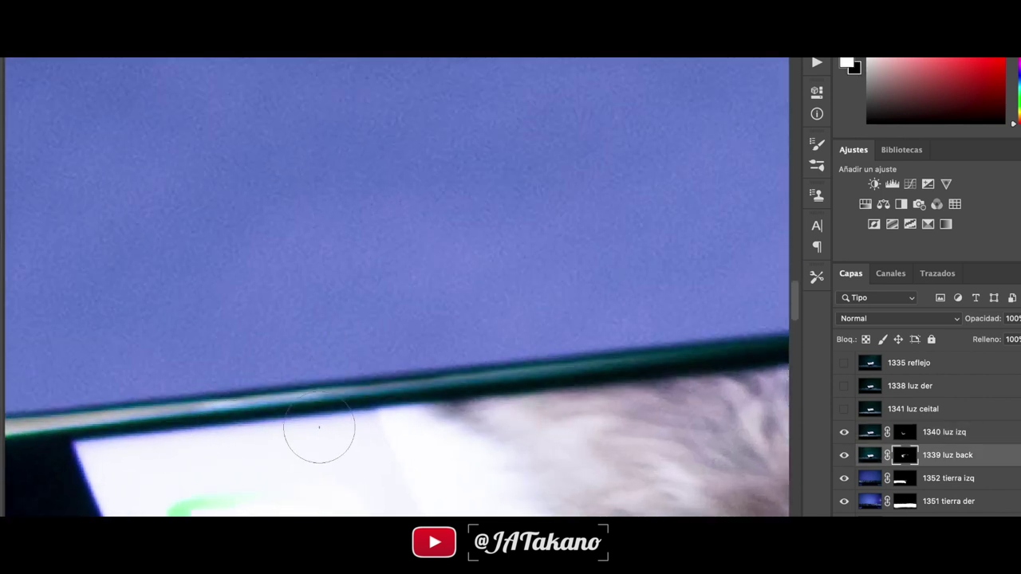
scroll(426, 412, "down", 2)
scroll(598, 447, "up", 1)
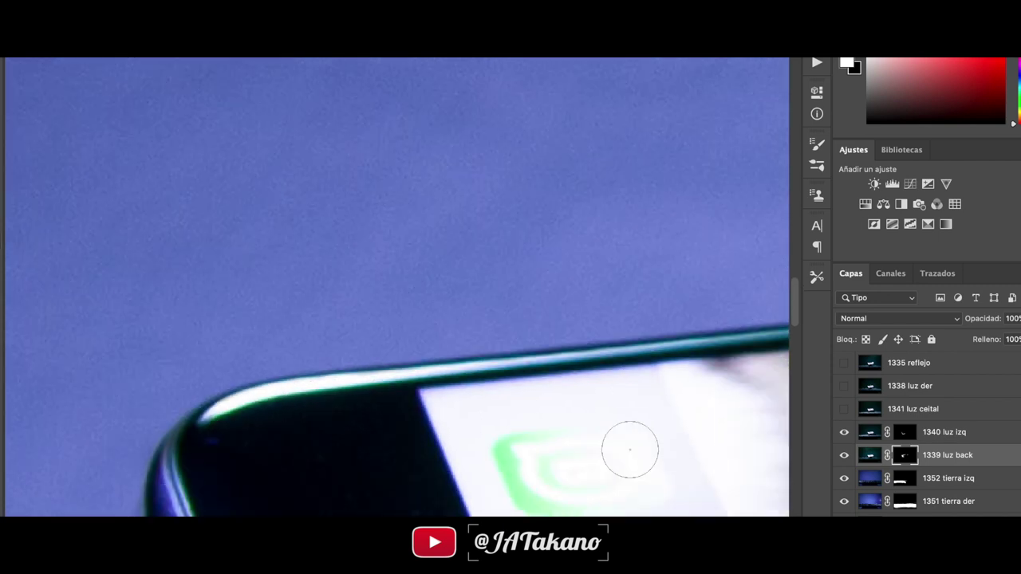
scroll(558, 451, "up", 1)
Turn on the 1341 luz cenital layer, toggling it repeatedly to compare with and without.
left_click(750, 378)
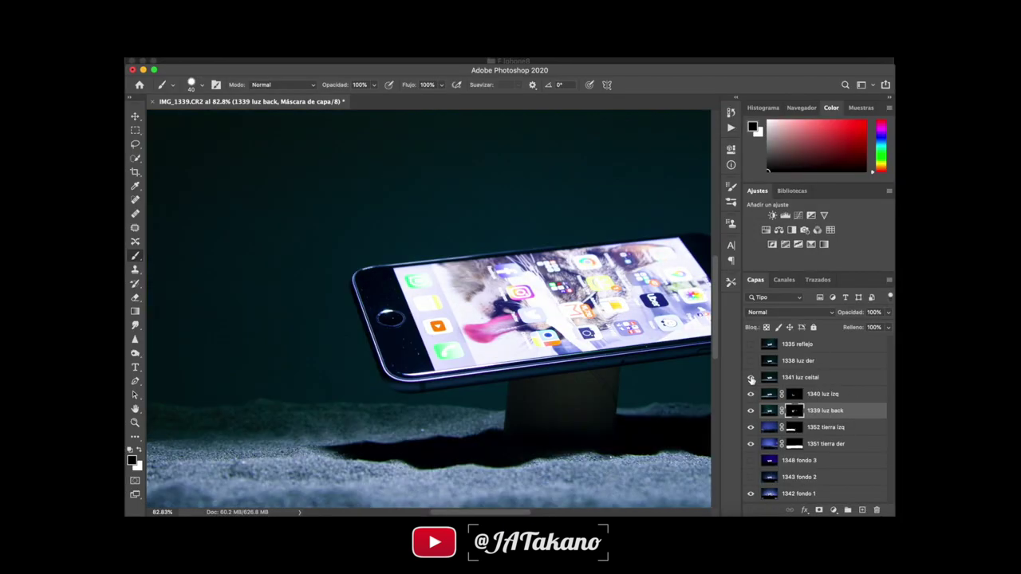
scroll(624, 372, "right", 3)
scroll(621, 371, "right", 1)
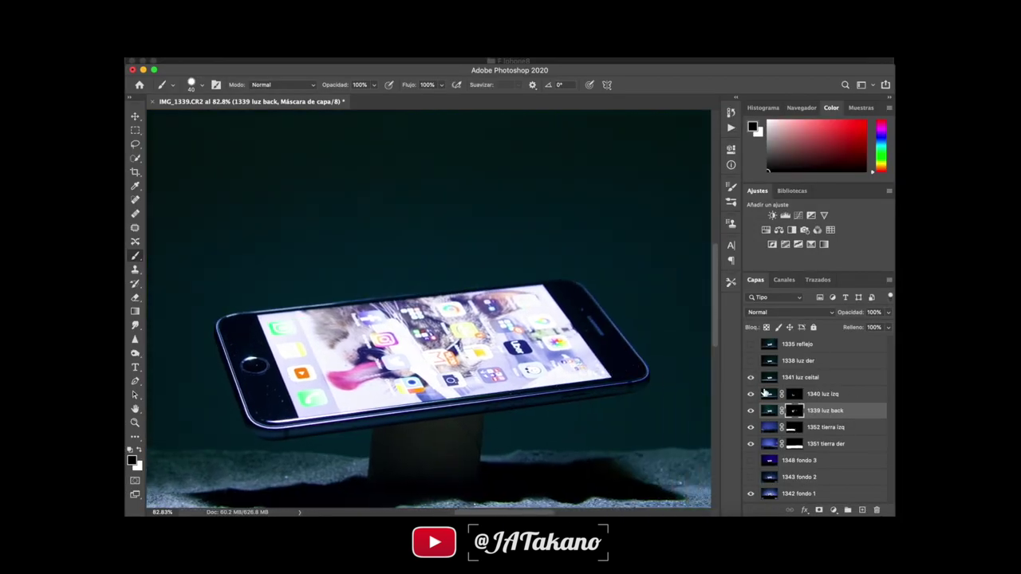
left_click(751, 378)
left_click(750, 378)
left_click(750, 378)
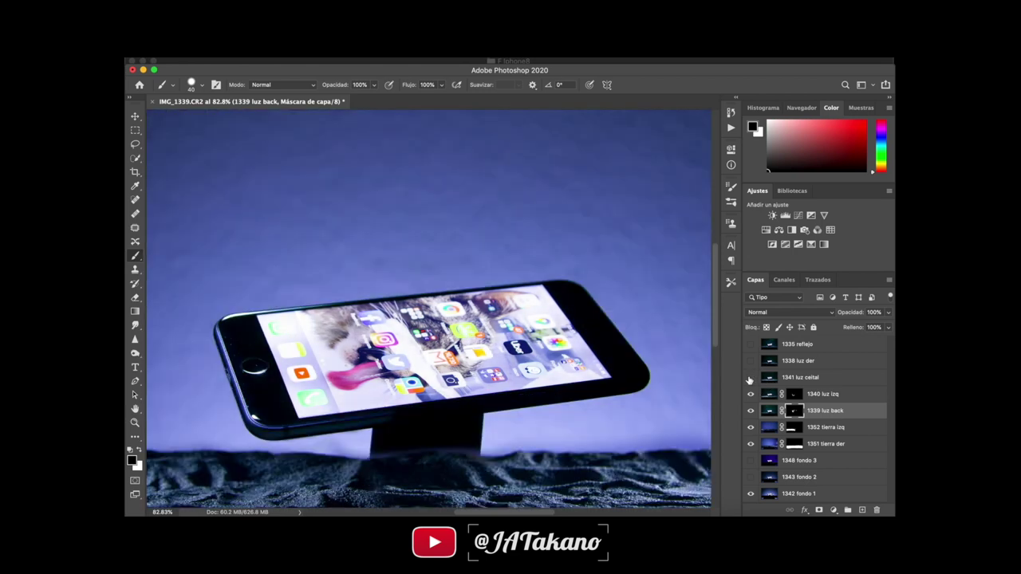
left_click(750, 379)
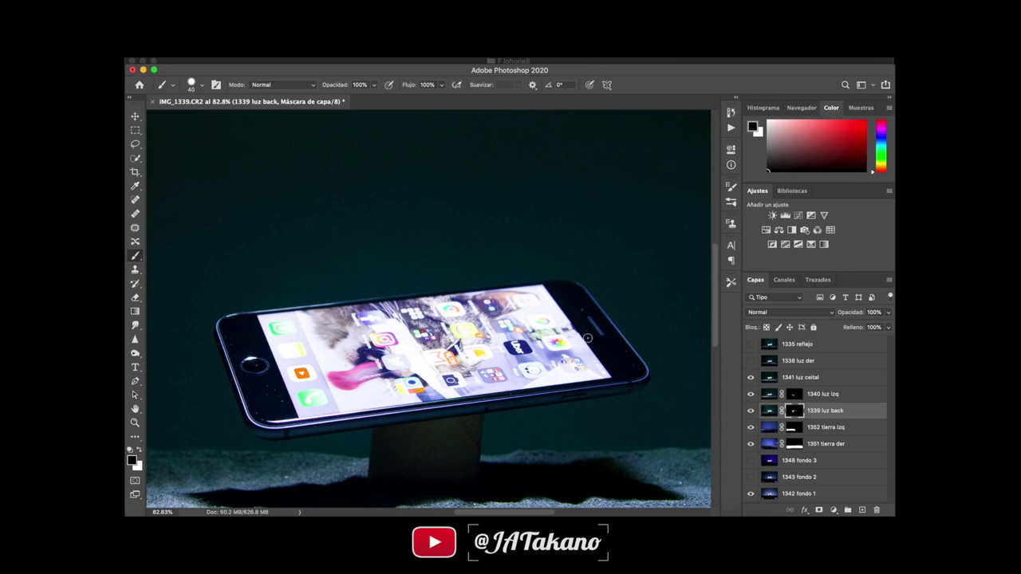
left_click(750, 378)
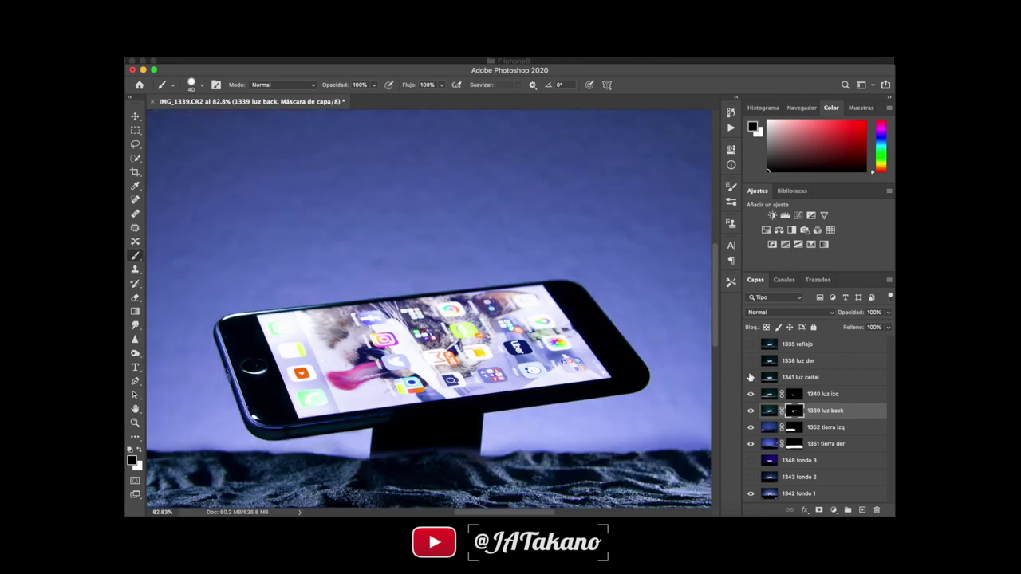
left_click(750, 378)
left_click(750, 378)
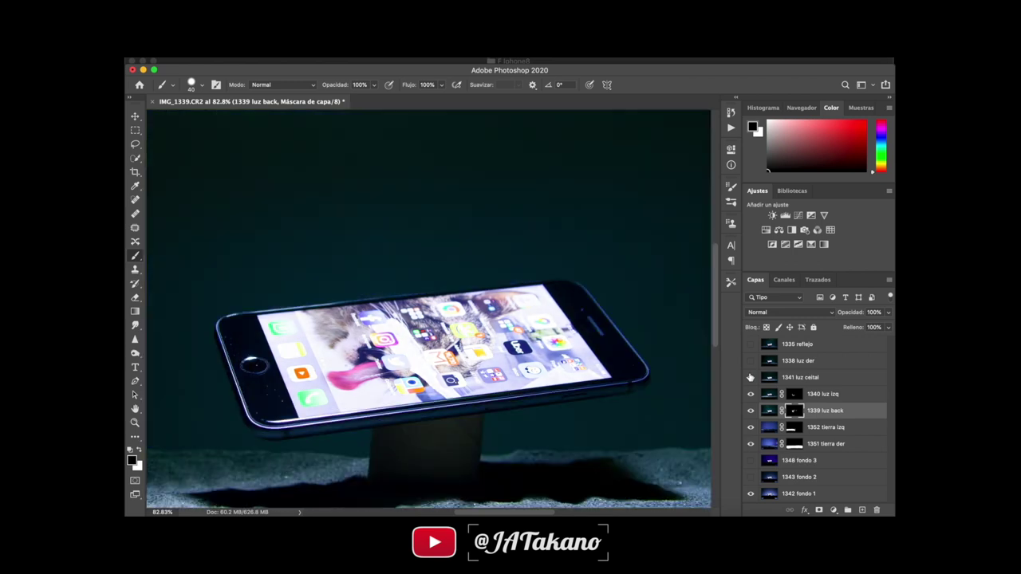
left_click(750, 379)
Paint the 1341 luz cenital mask along the phone's lower edge.
left_click(770, 377)
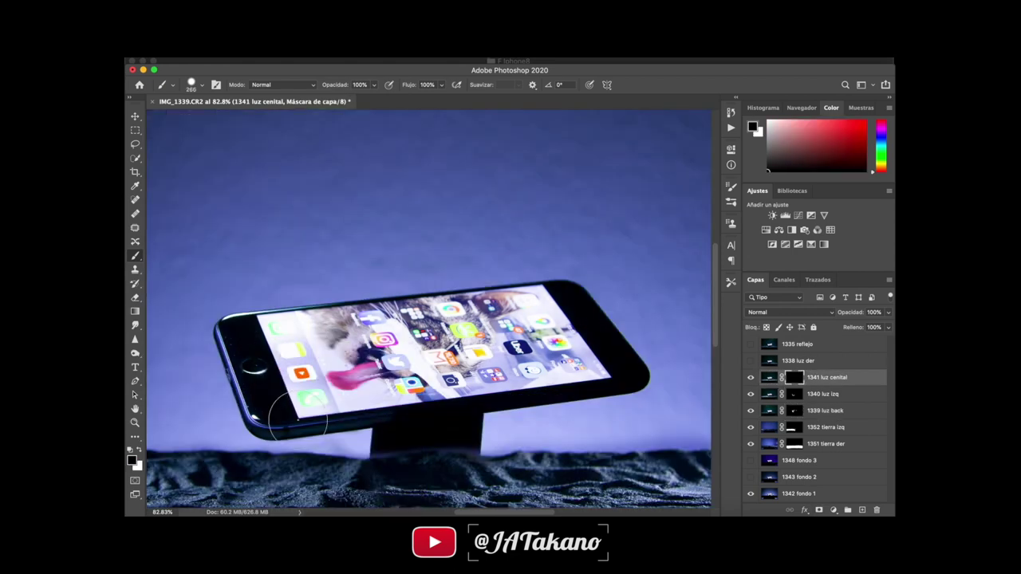
mouse_move(296, 411)
left_mouse_down()
mouse_move(581, 376)
mouse_move(209, 452)
left_mouse_up()
scroll(223, 451, "up", 5)
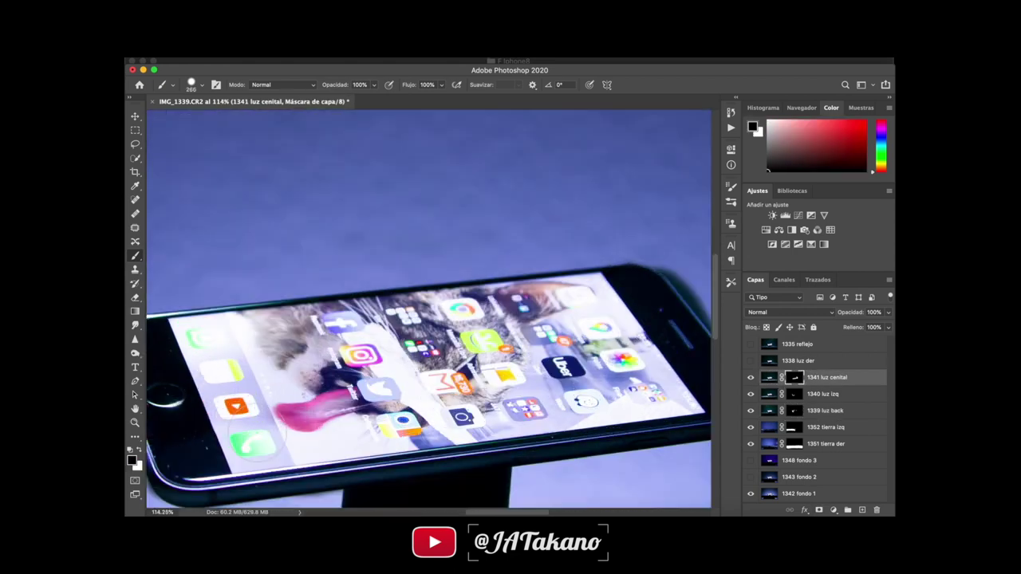
scroll(223, 451, "up", 5)
scroll(343, 459, "right", 3)
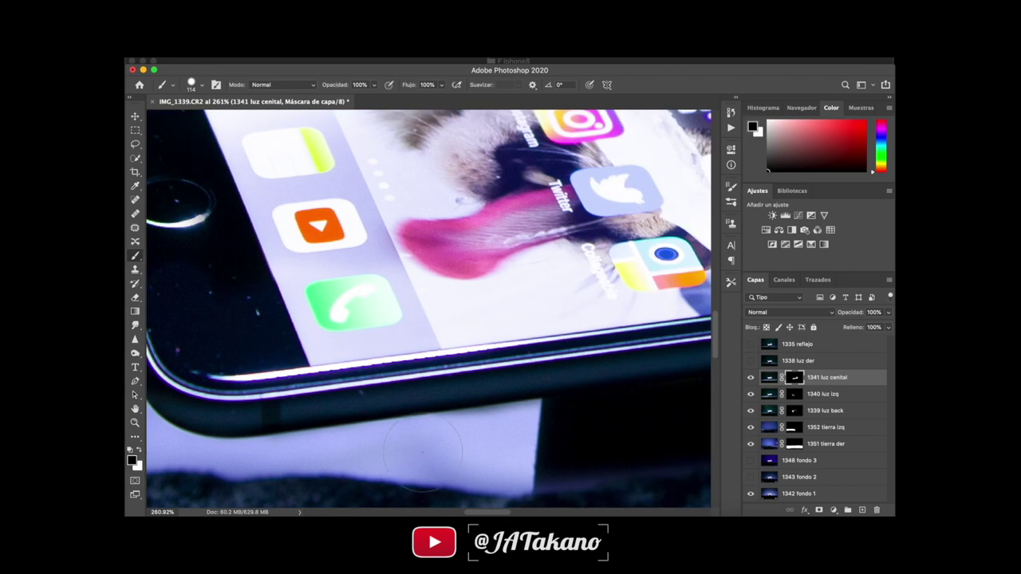
scroll(399, 451, "right", 5)
scroll(389, 442, "right", 3)
scroll(389, 442, "right", 5)
scroll(415, 359, "right", 5)
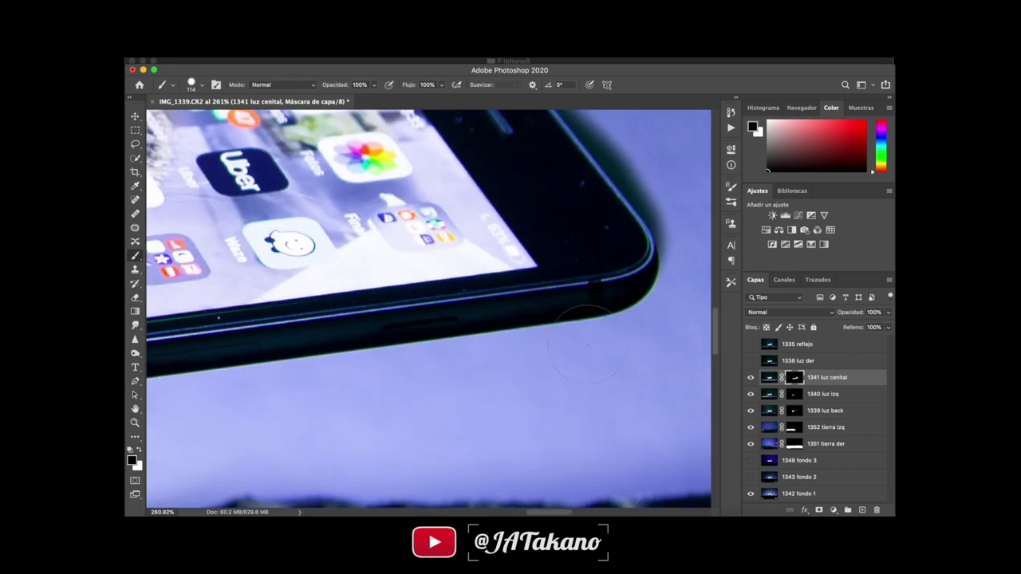
scroll(439, 240, "right", 5)
scroll(454, 181, "up", 2)
scroll(524, 228, "up", 5)
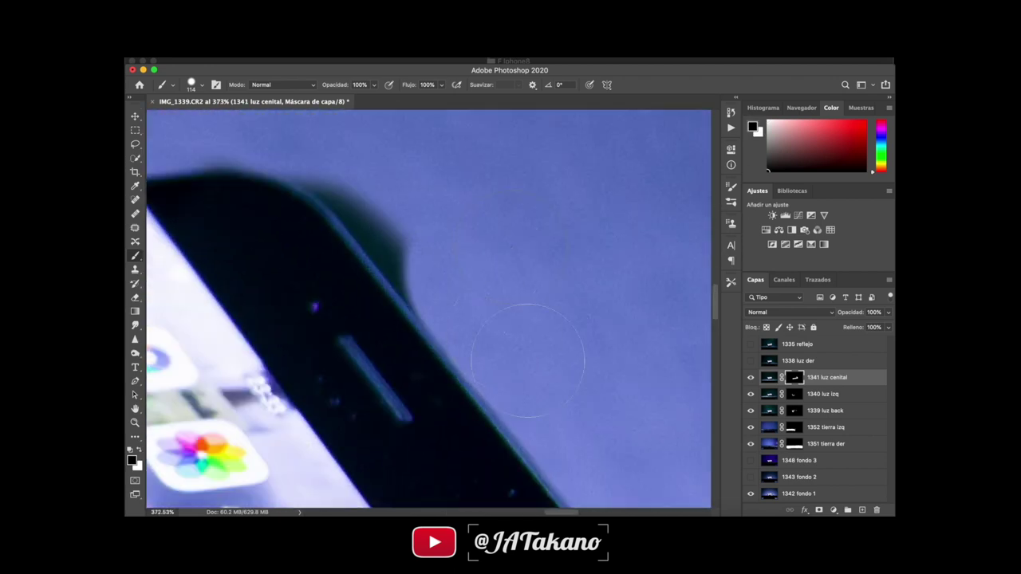
scroll(410, 194, "left", 3)
scroll(328, 189, "down", 5)
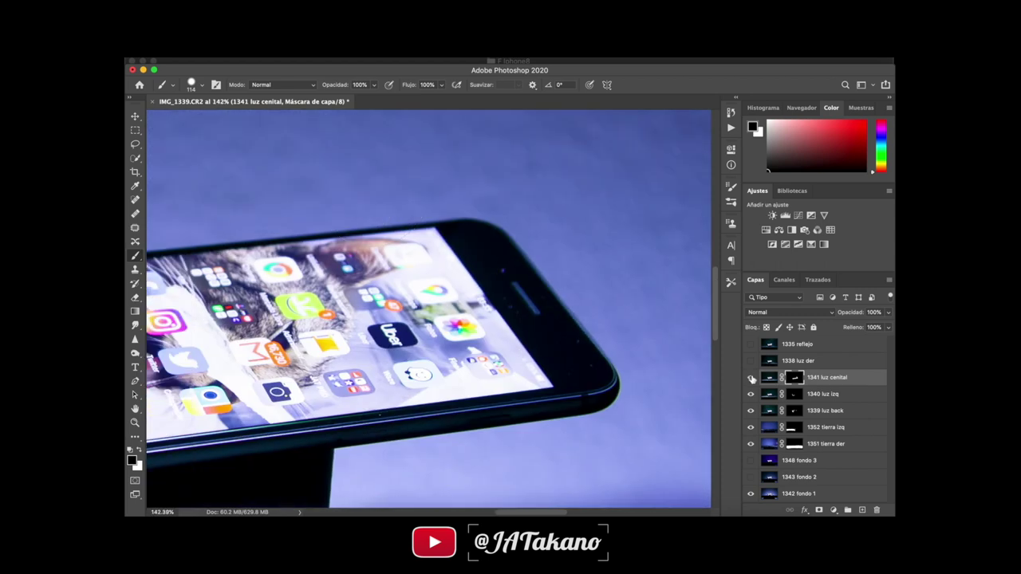
Recheck the overhead light by toggling it, then zoom into the phone's top-right corner.
left_click(750, 378)
left_click(751, 378)
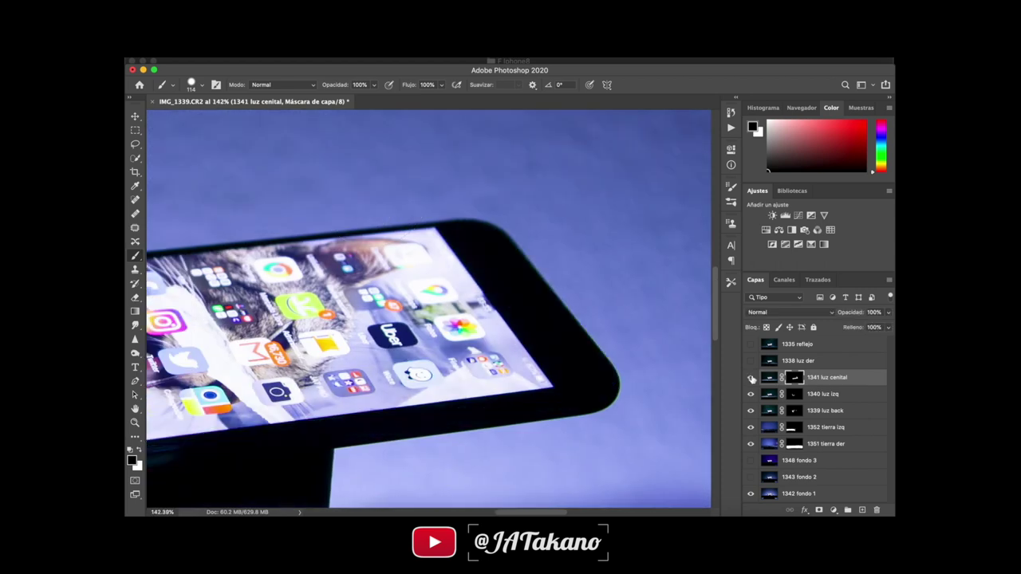
left_click(750, 378)
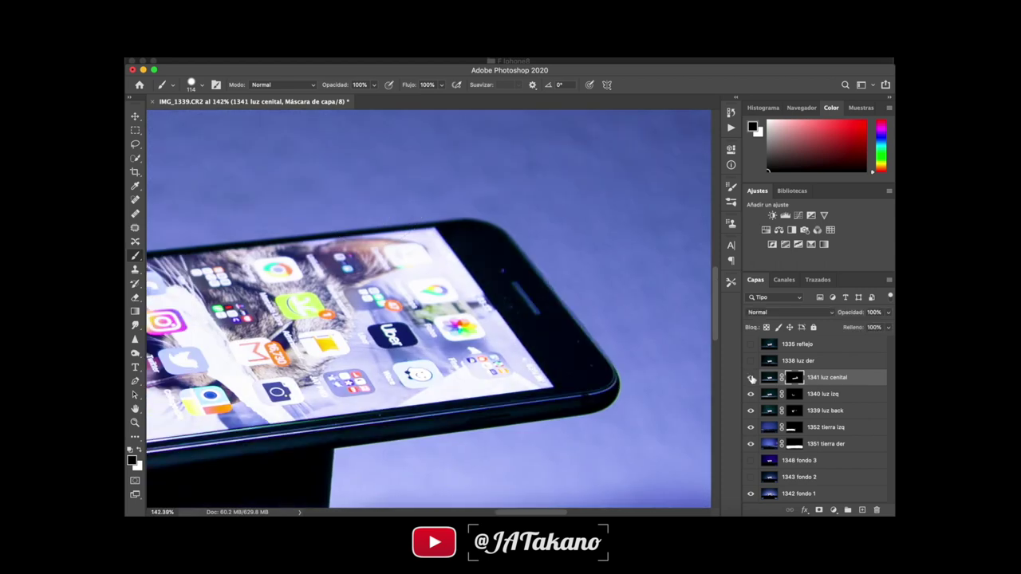
left_click(750, 378)
left_click(751, 378)
scroll(634, 369, "down", 3)
scroll(634, 369, "down", 2)
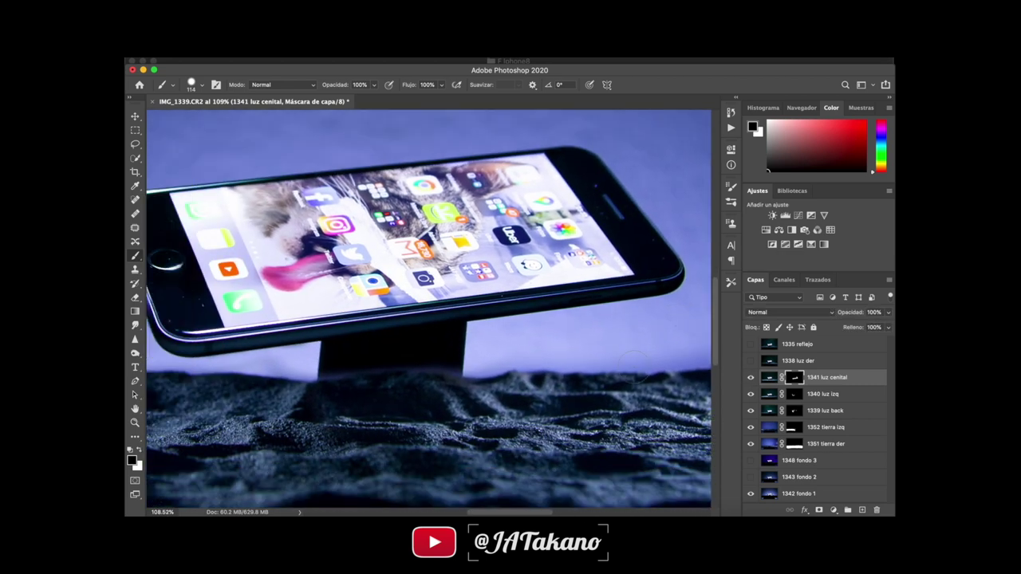
scroll(633, 367, "up", 3)
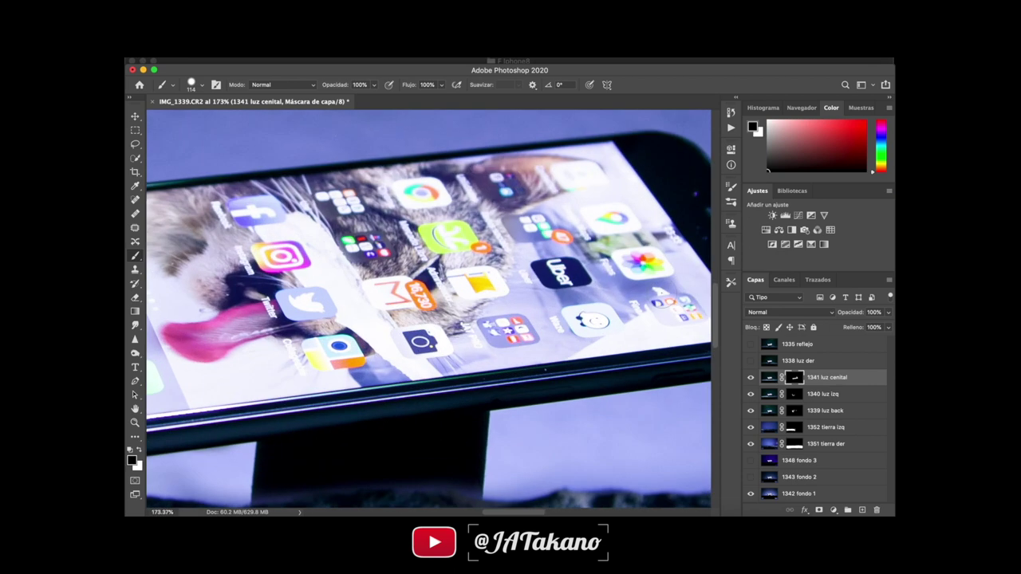
scroll(646, 331, "up", 2)
scroll(661, 294, "right", 5)
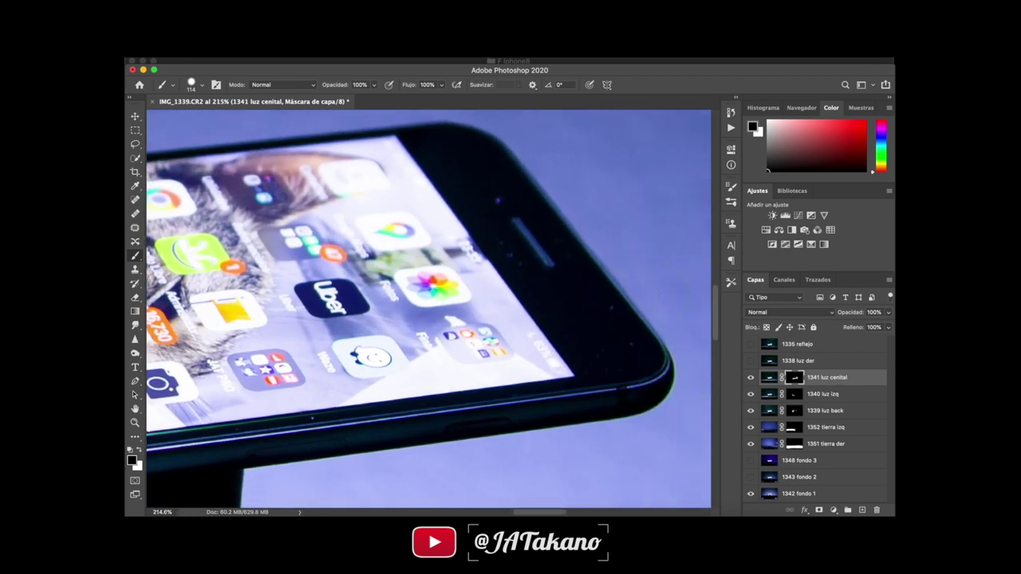
key("ctrl+plus")
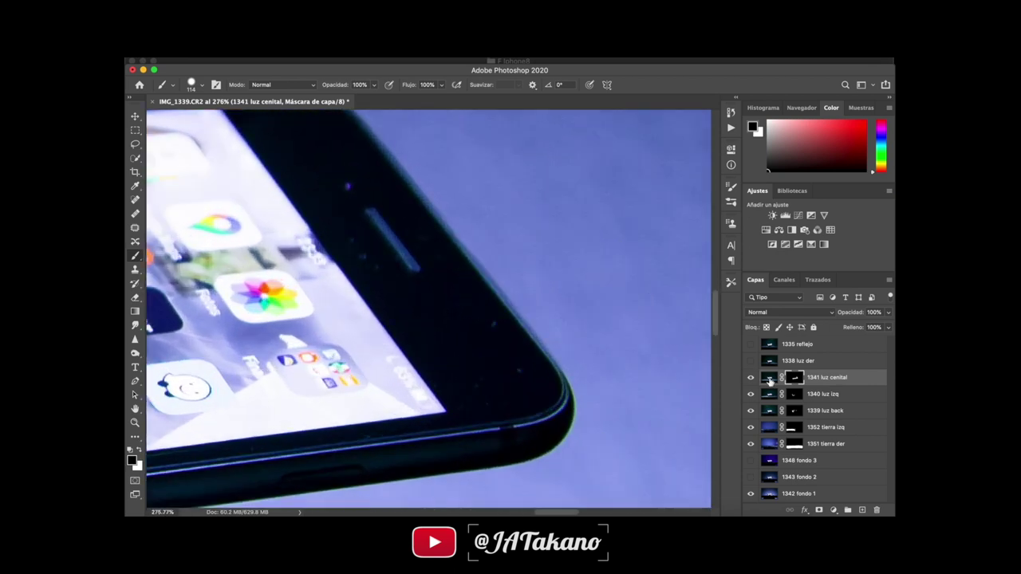
Clone-stamp away the glare ring around the home button on 1341 luz cenital and 1339 luz back.
left_click(769, 379)
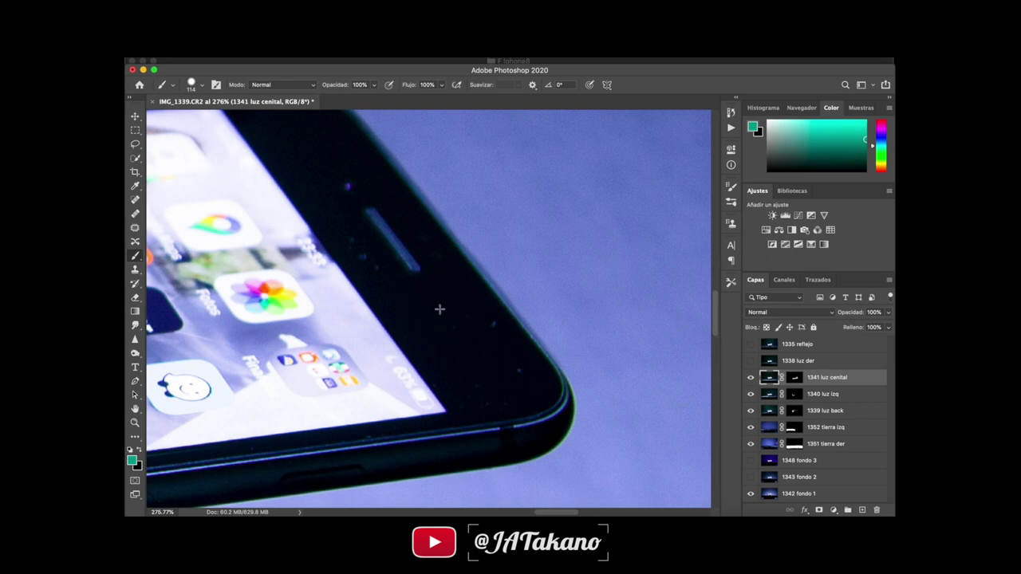
key("s")
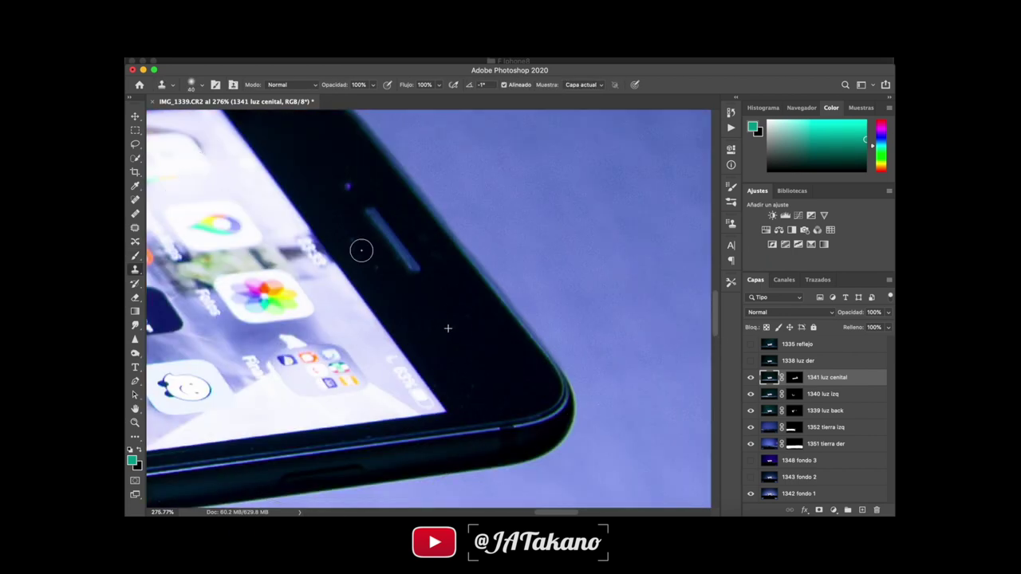
scroll(415, 303, "up", 4)
scroll(460, 353, "down", 4)
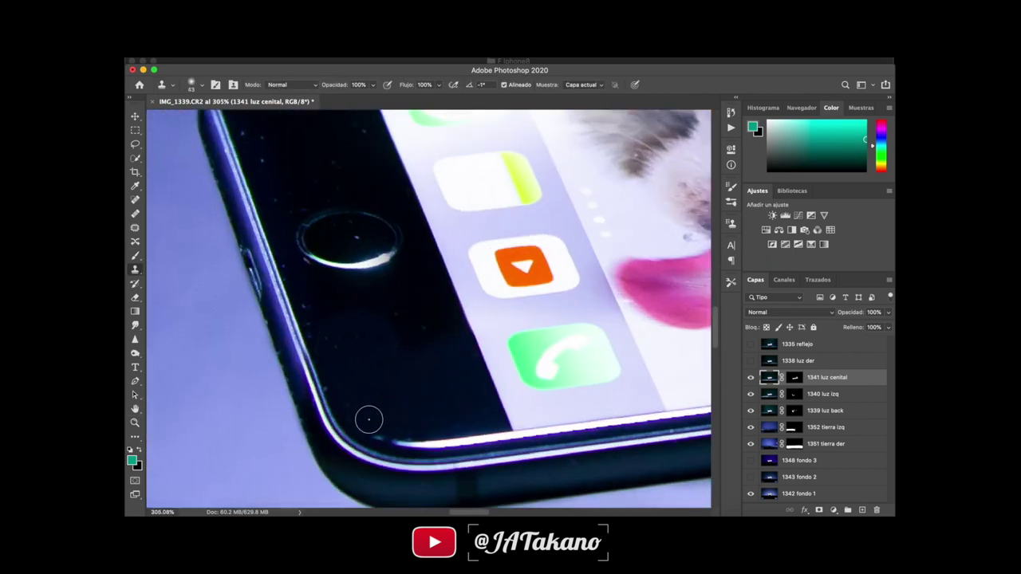
left_click(750, 377)
left_click(769, 394)
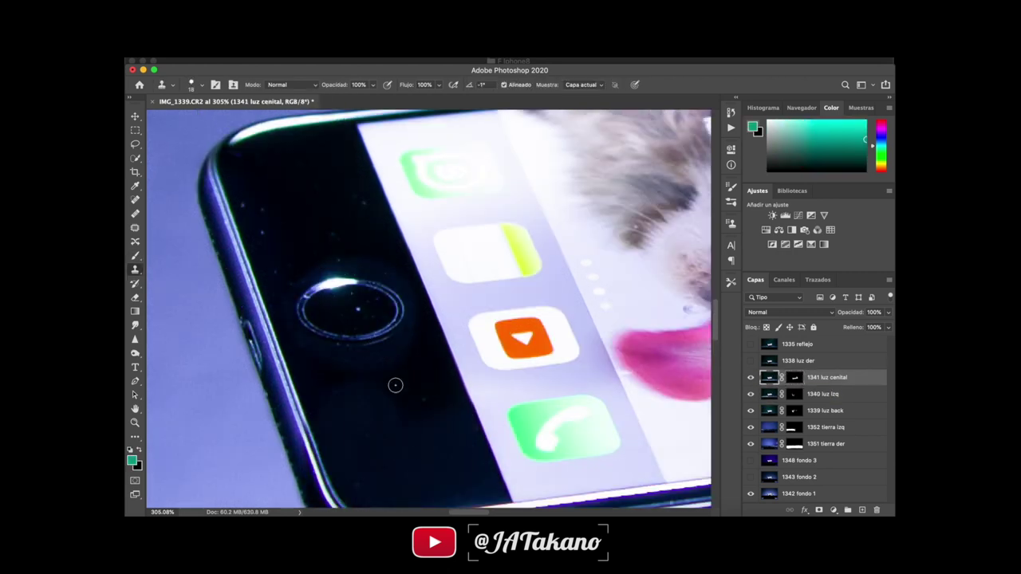
key("alt+]")
key("b")
key("d")
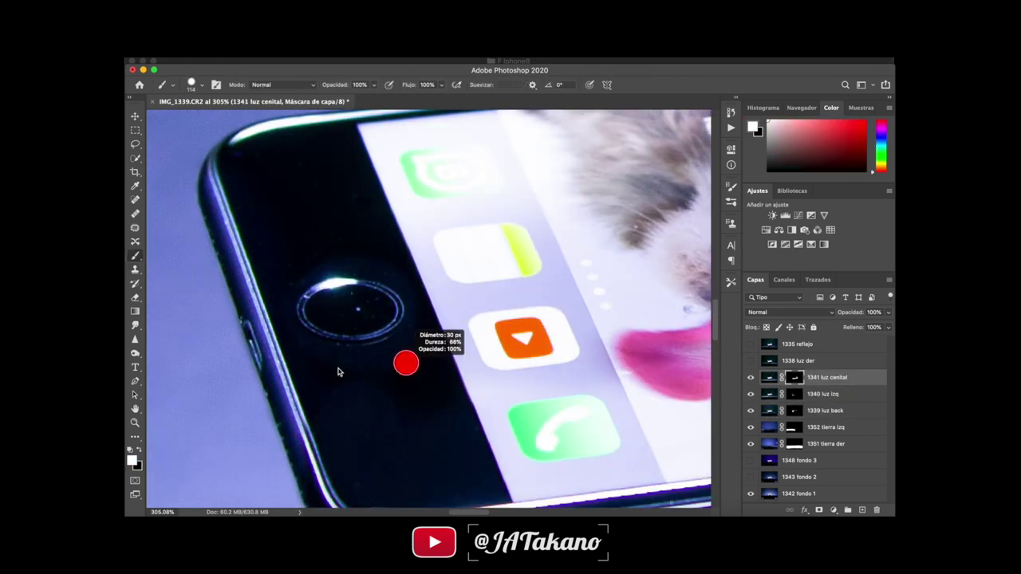
scroll(287, 298, "up", 2)
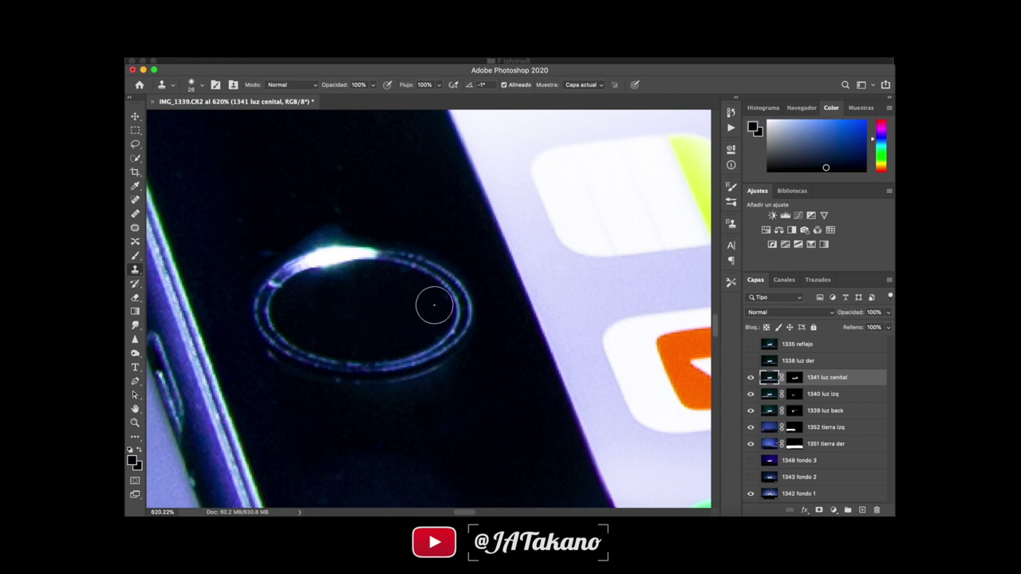
key("alt+[")
key("alt+[")
key("s")
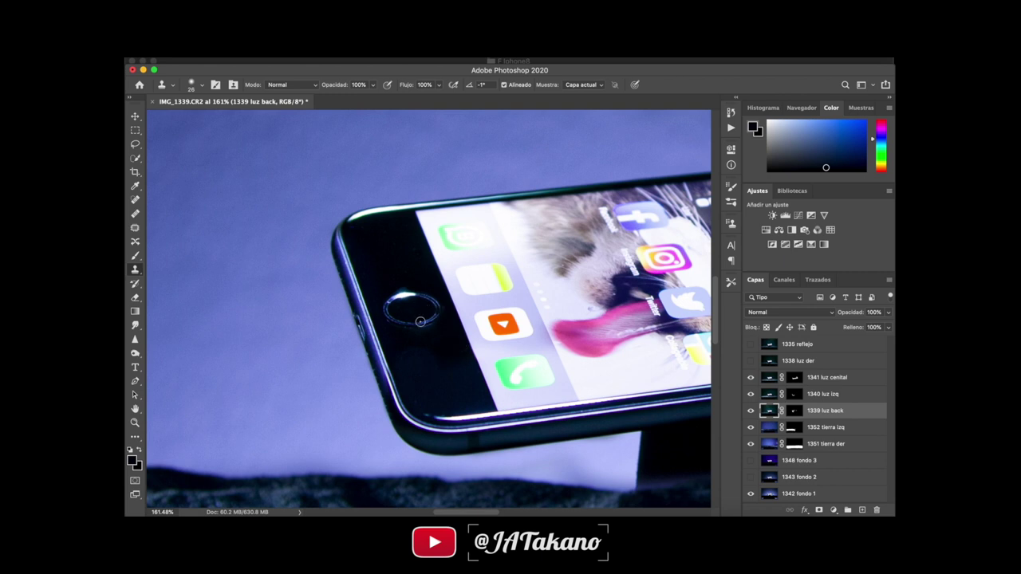
Select and show 1338 luz der, then give it a black hide-all mask.
scroll(488, 384, "down", 3)
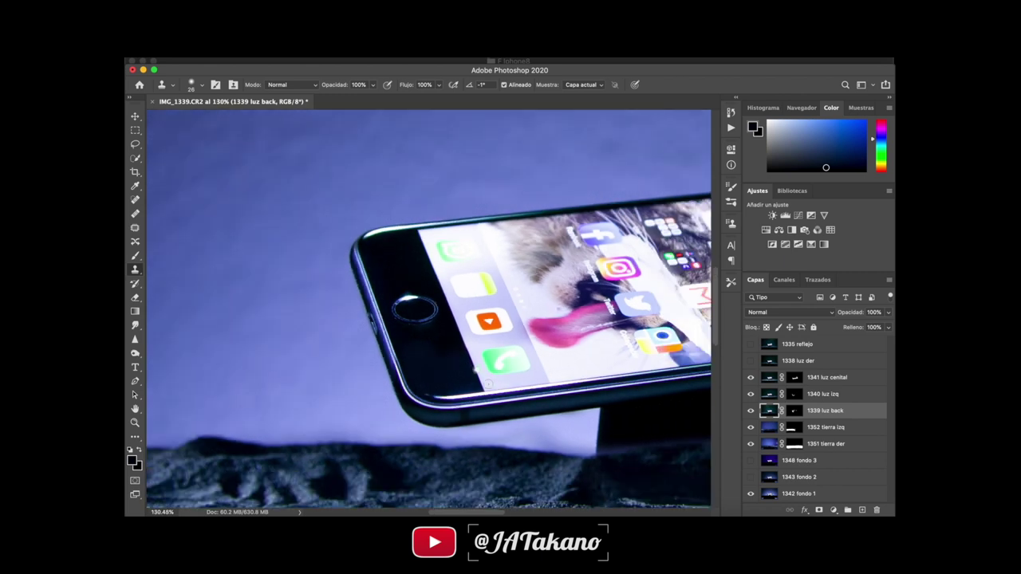
scroll(488, 384, "down", 3)
left_click(797, 363)
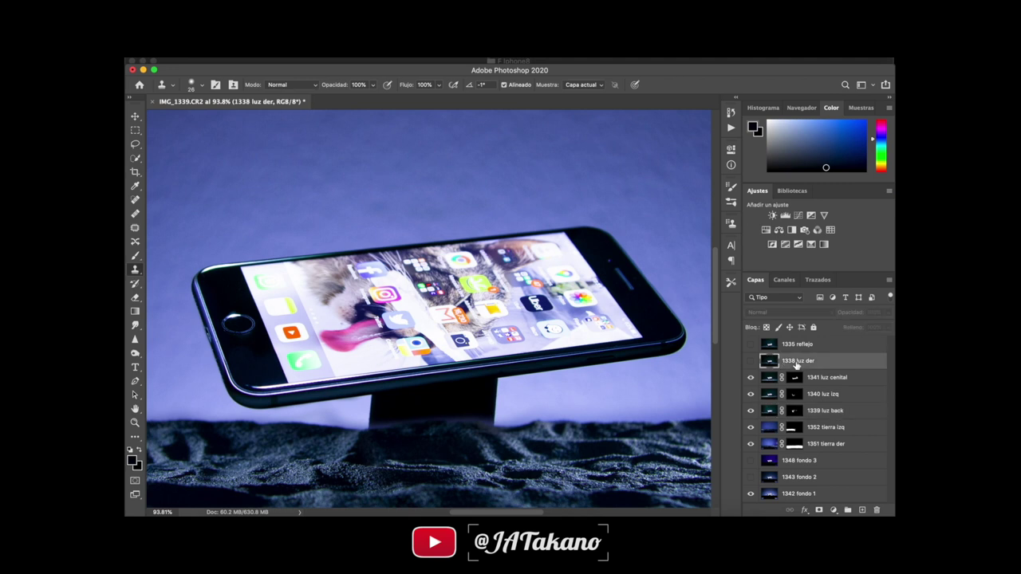
left_click(750, 363)
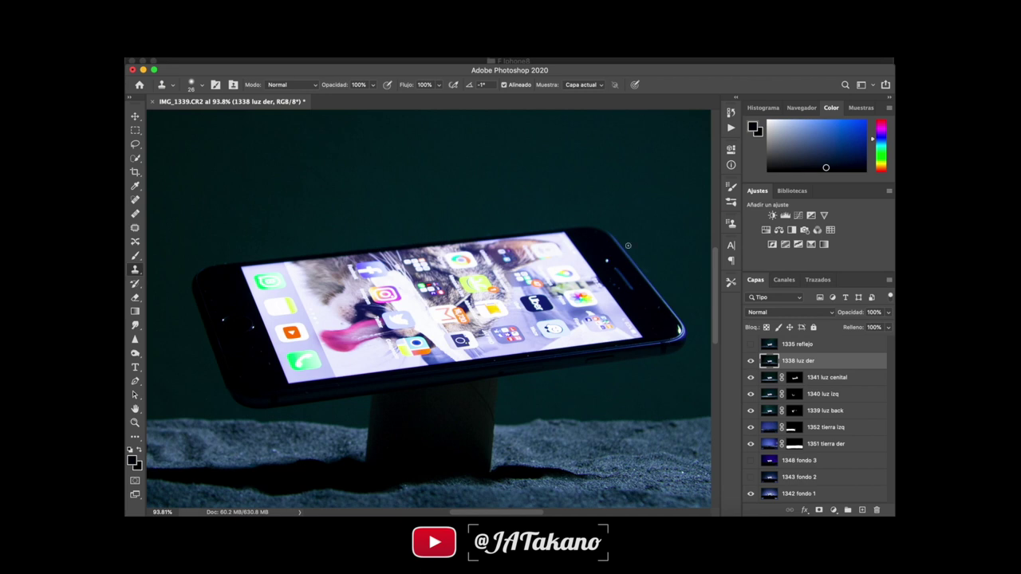
left_click(752, 361)
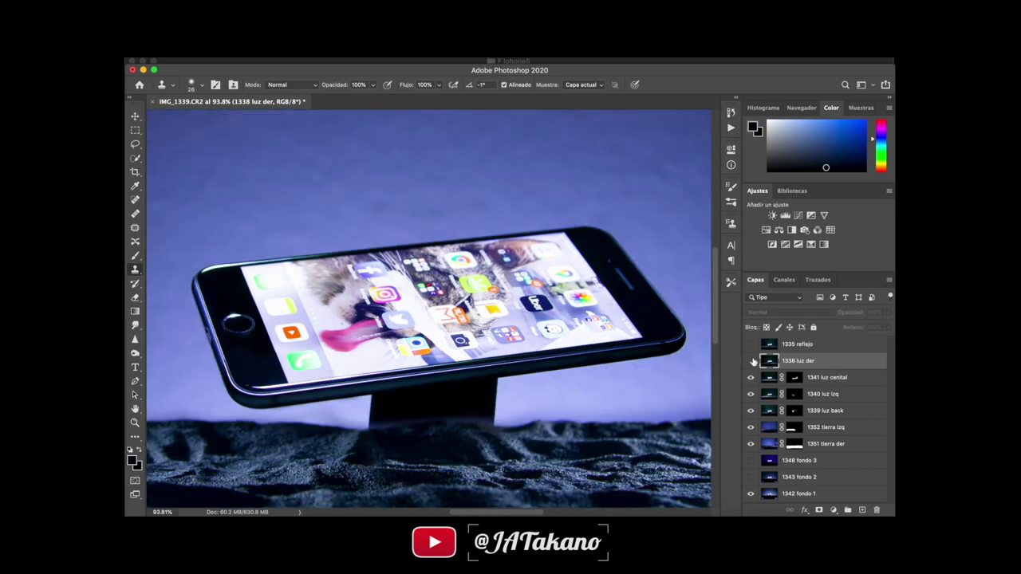
left_click(751, 362)
left_click(751, 361)
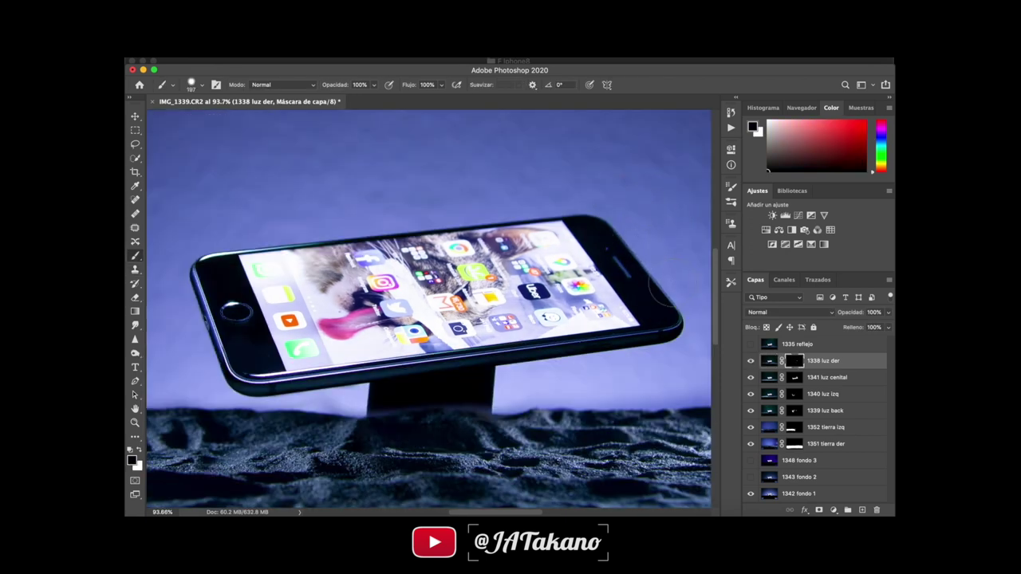
Zoom into the phone's right corner; paint the glint white and the shadow black.
scroll(670, 279, "right", 5)
key("z")
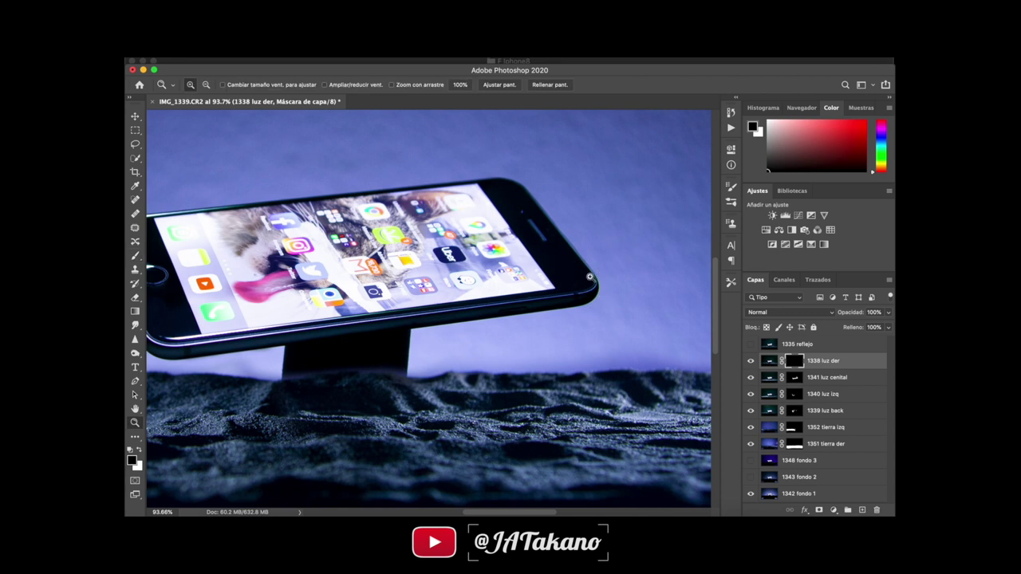
left_click(590, 277)
left_click(590, 277)
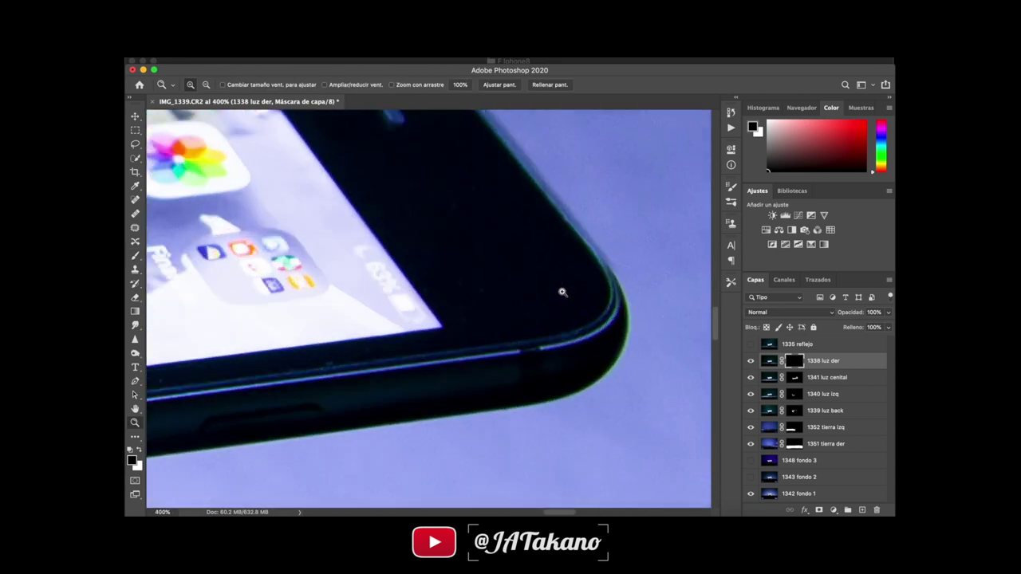
key("b")
key("x")
mouse_move(548, 278)
left_mouse_down()
mouse_move(539, 321)
mouse_move(502, 335)
mouse_move(540, 327)
mouse_move(559, 298)
mouse_move(551, 272)
left_mouse_up()
scroll(551, 272, "right", 5)
key("x")
mouse_move(518, 191)
left_mouse_down()
mouse_move(558, 303)
mouse_move(474, 448)
mouse_move(501, 363)
left_mouse_up()
mouse_move(606, 292)
left_mouse_down()
mouse_move(578, 292)
mouse_move(507, 255)
left_mouse_up()
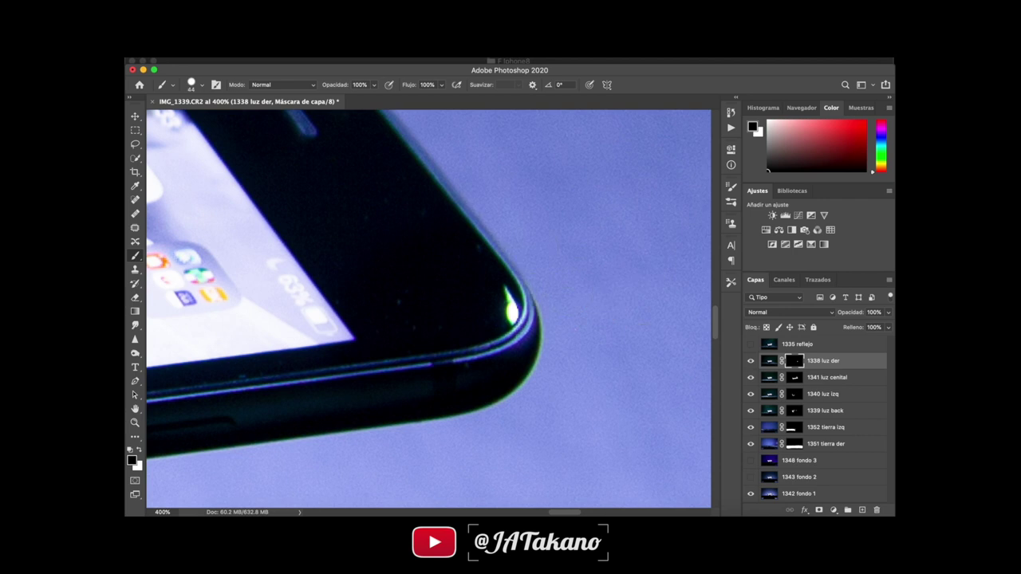
Toggle 1338 luz der off and on to compare the phone corner.
left_click(751, 362)
left_click(750, 363)
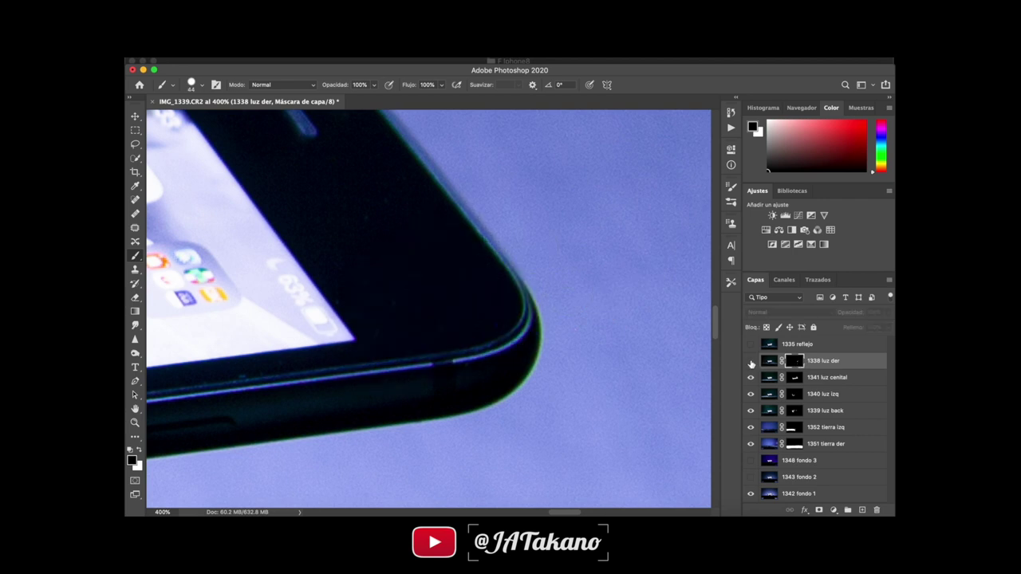
left_click(750, 363)
left_click(751, 363)
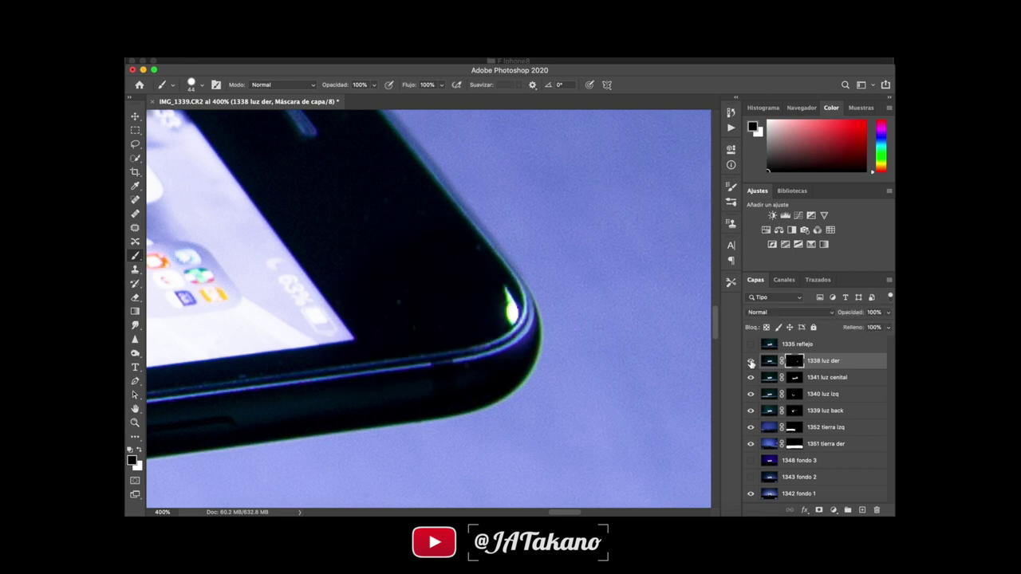
left_click(751, 363)
Preview the 1335 reflejo layer and leave it visible.
scroll(631, 370, "down", 2)
scroll(631, 369, "down", 3)
scroll(631, 369, "down", 3)
scroll(631, 369, "down", 2)
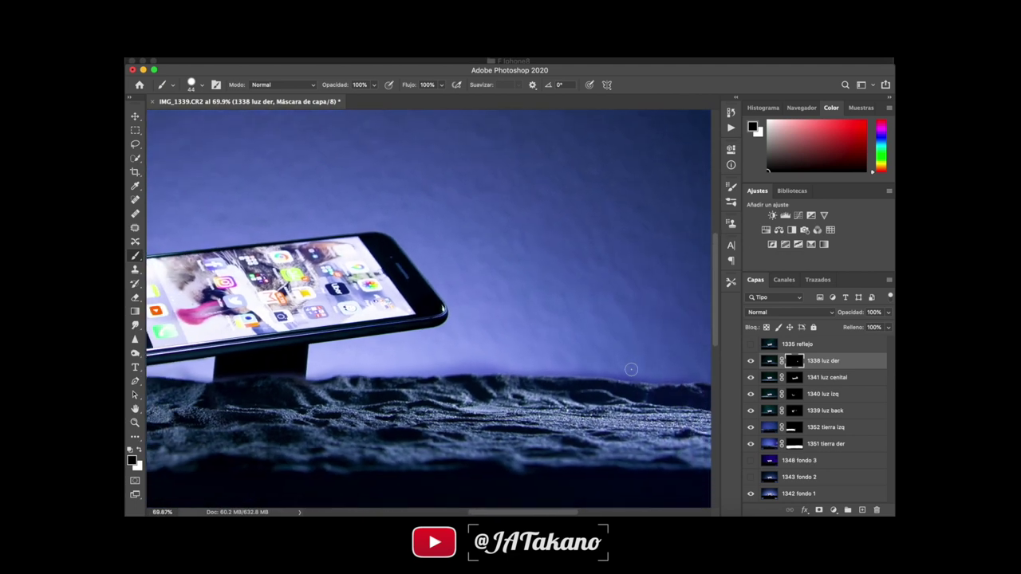
scroll(631, 369, "down", 1)
scroll(631, 370, "down", 1)
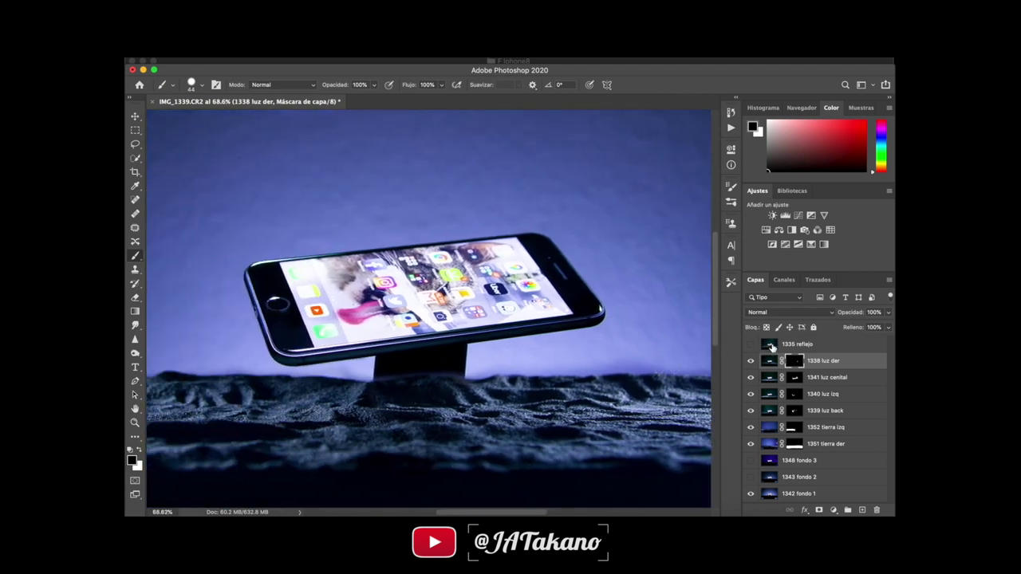
left_click(750, 344)
left_click(751, 344)
left_click(751, 343)
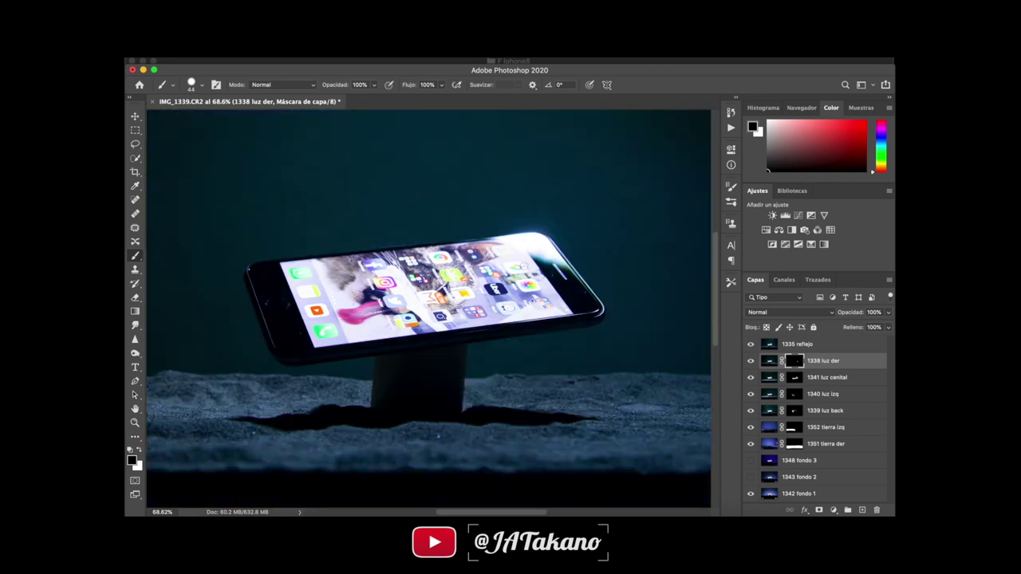
Give 1335 reflejo a hide-all mask and brush the reflection along the phone's top edge.
left_click(792, 344)
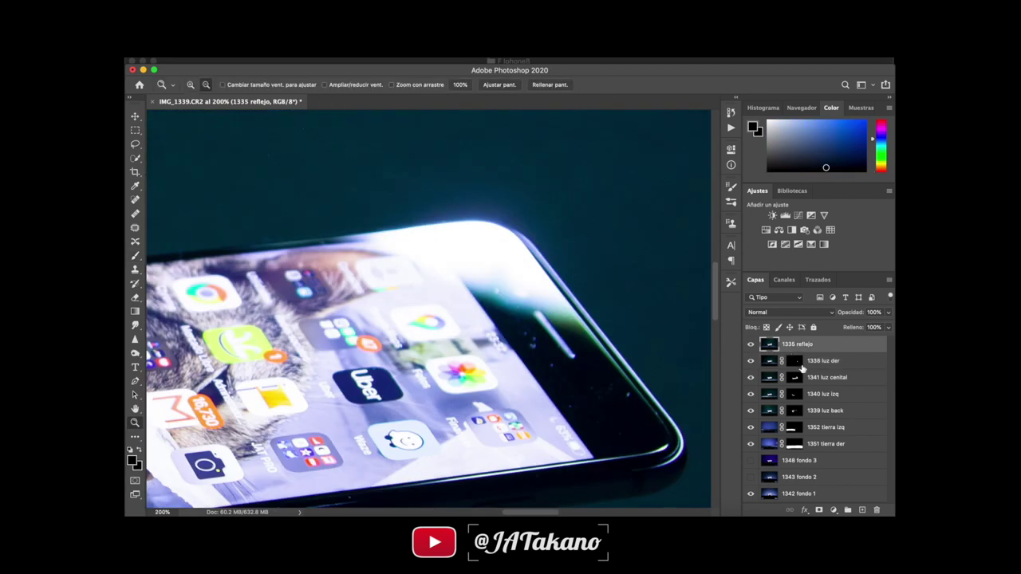
left_click_drag(558, 263, 638, 296)
key("ctrl+z")
key("ctrl+z")
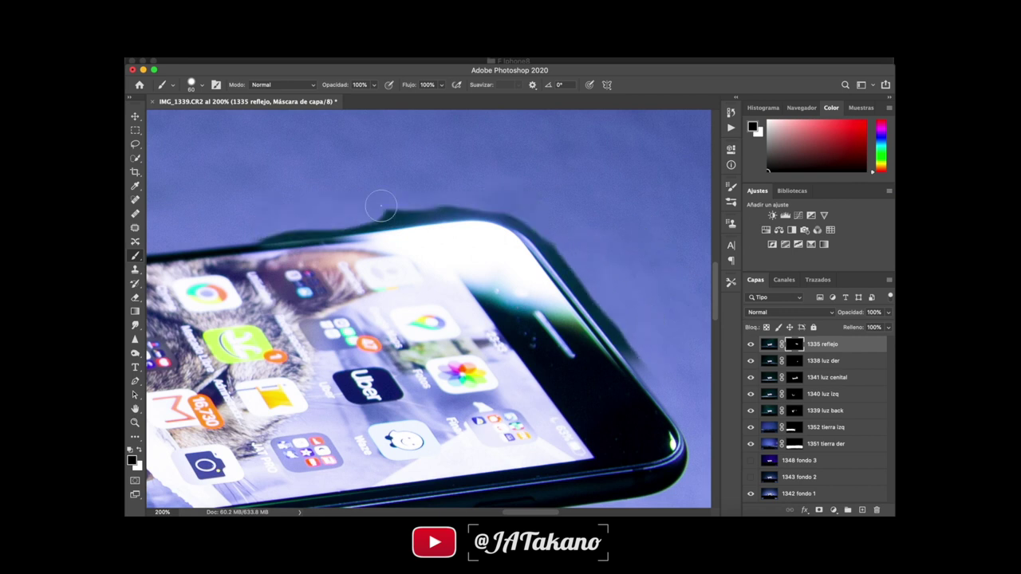
scroll(622, 263, "up", 1)
scroll(567, 360, "up", 1)
key("x")
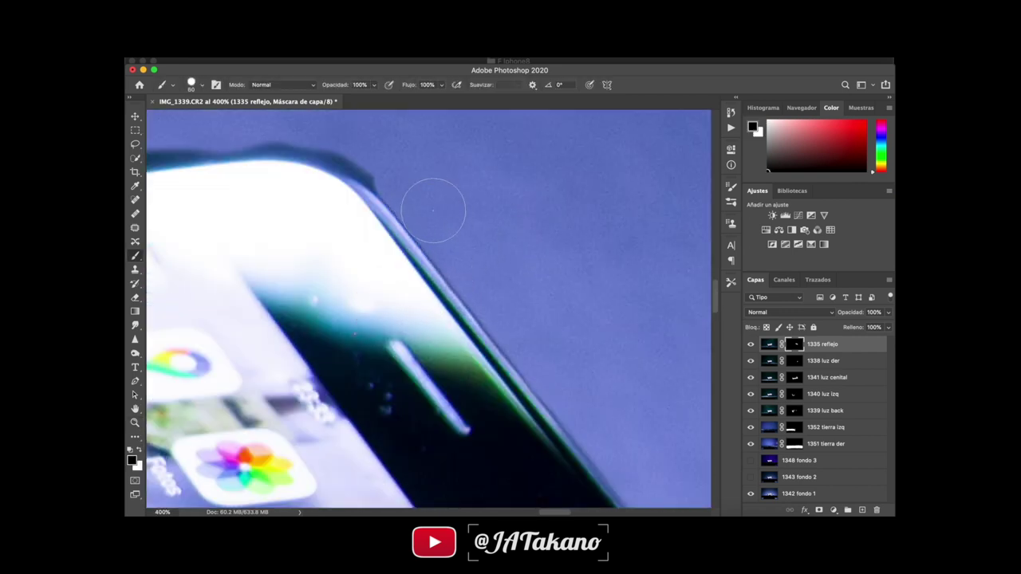
scroll(433, 210, "left", 5)
key("x")
Zoom out to fit the whole image on screen.
scroll(343, 268, "left", 5)
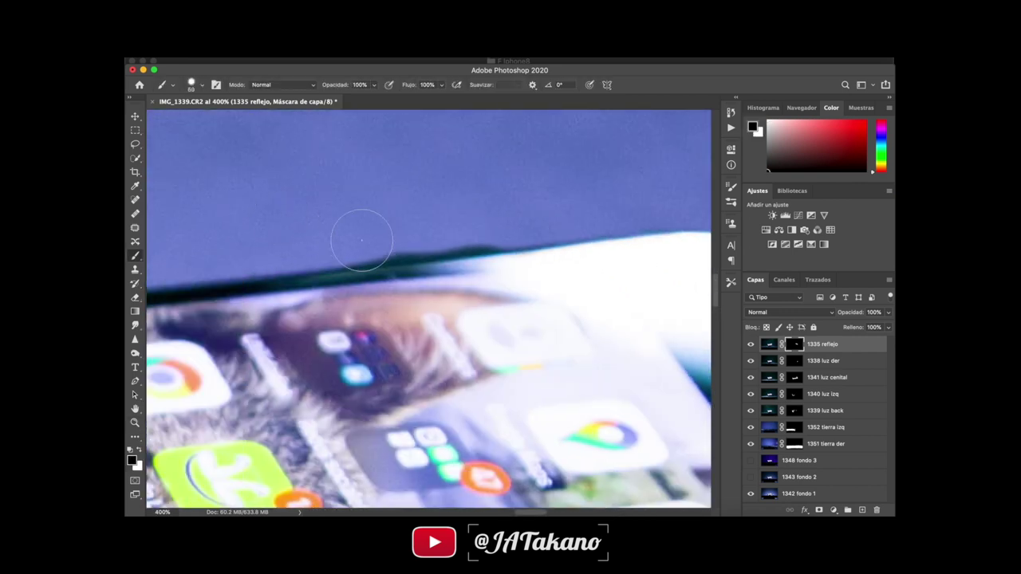
scroll(365, 235, "left", 1)
scroll(456, 221, "right", 5)
scroll(456, 221, "down", 2)
key("z")
right_click(484, 337)
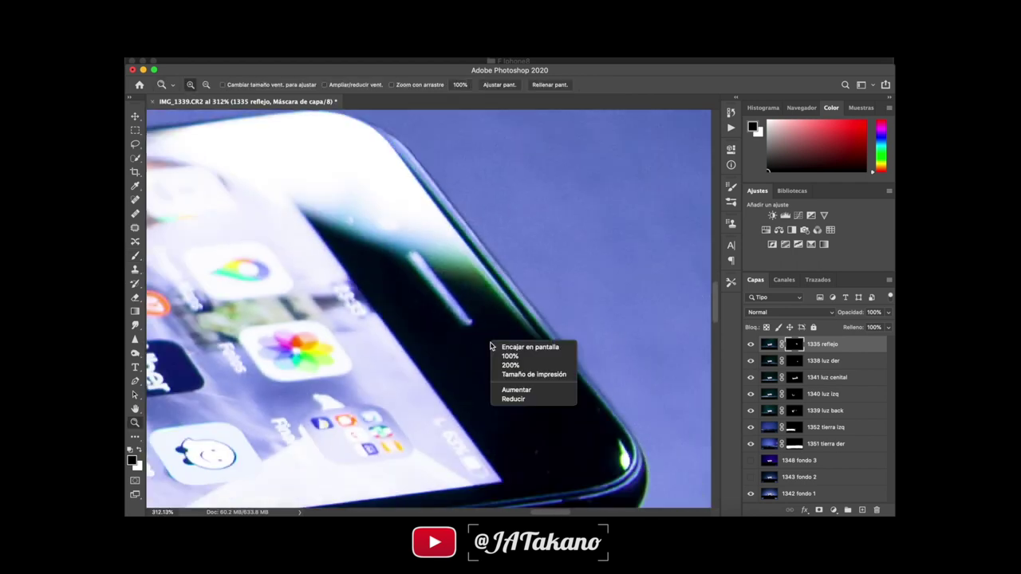
left_click(518, 347)
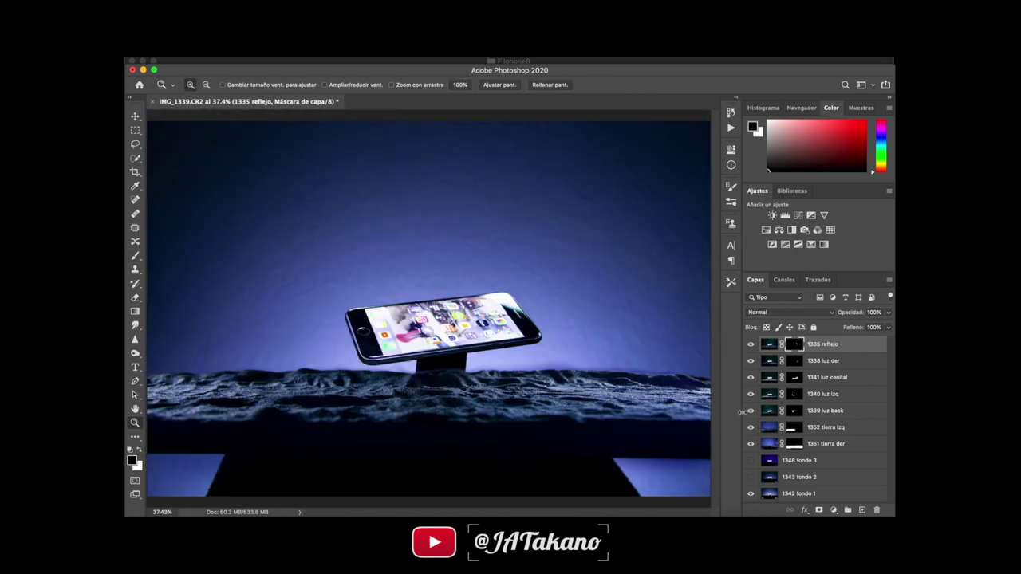
Compare the backdrop with 1348 fondo 3 on and off, leaving it hidden.
left_click(750, 461)
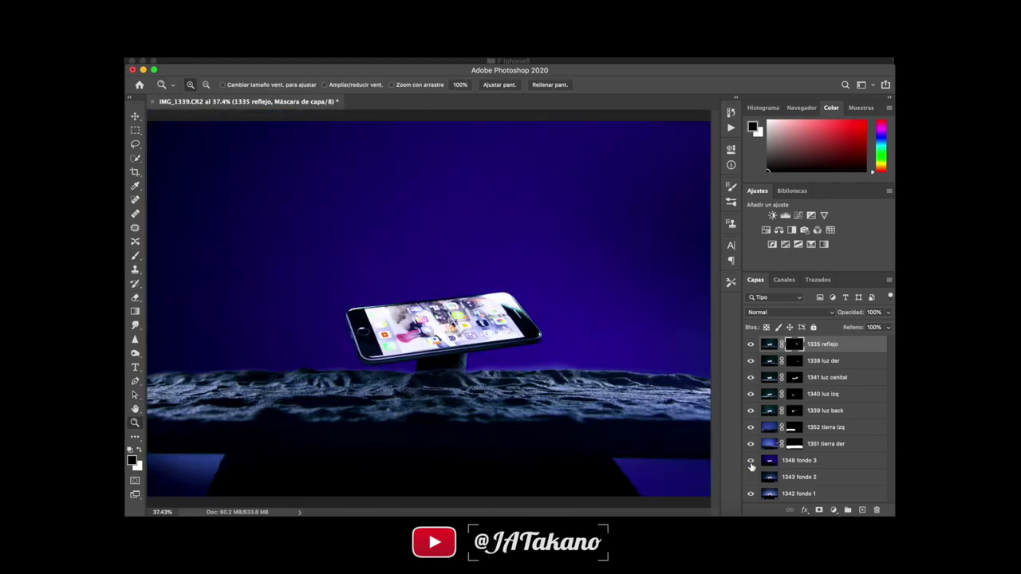
left_click(750, 463)
left_click(750, 462)
left_click(750, 462)
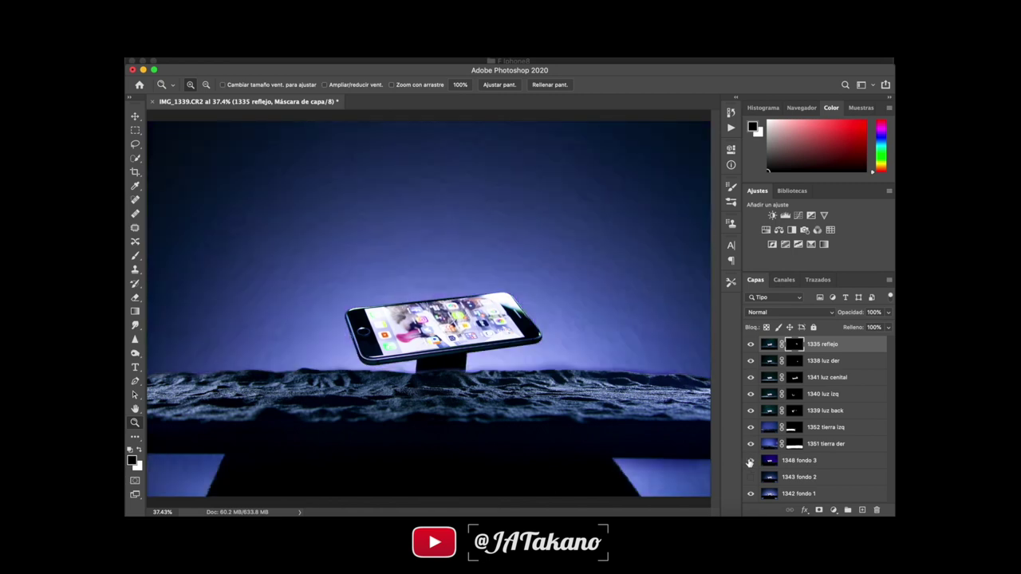
left_click(749, 463)
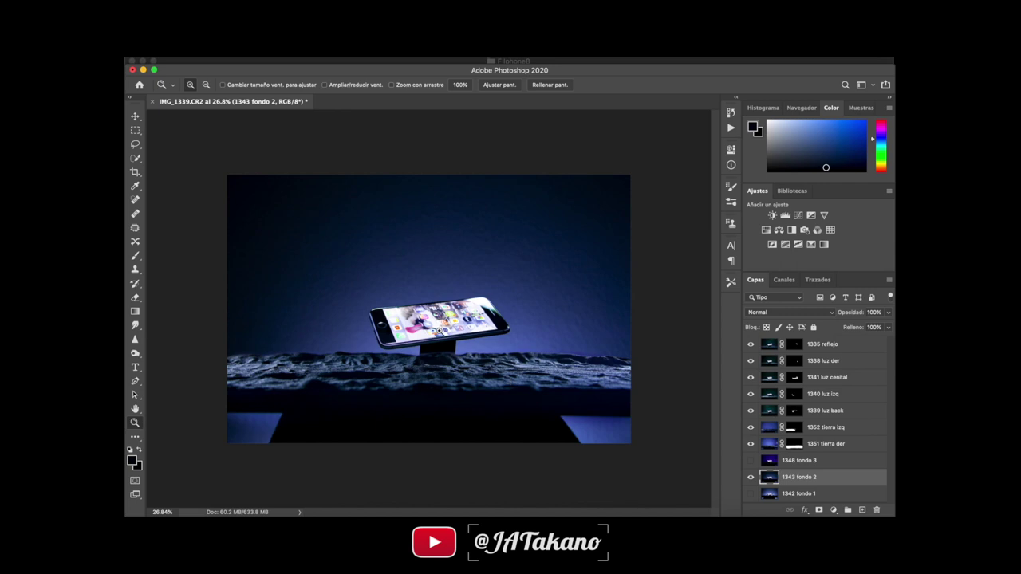
Crop top and bottom to a wide panoramic strip around the phone and sand ridge.
key("c")
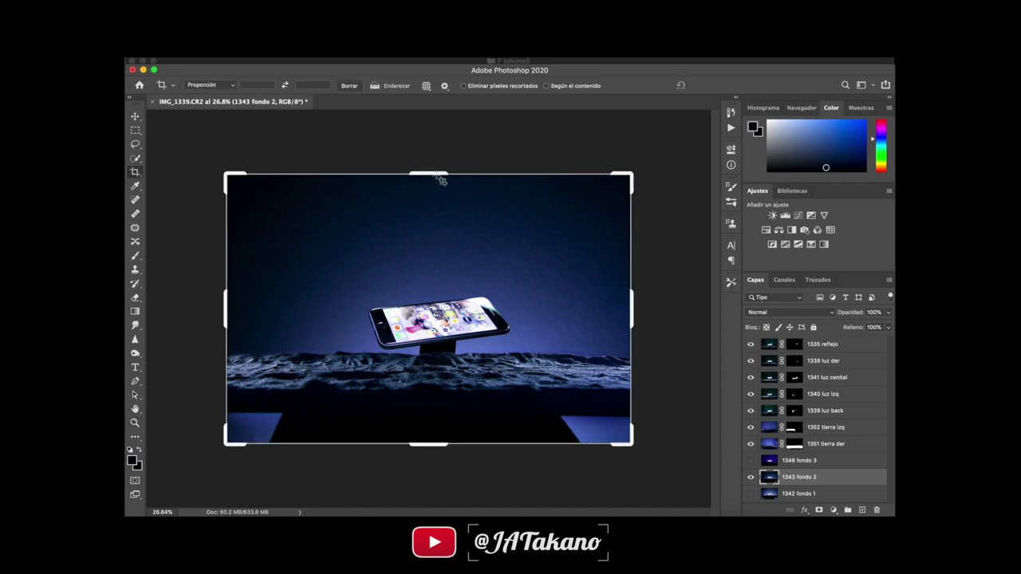
left_click_drag(441, 180, 441, 219)
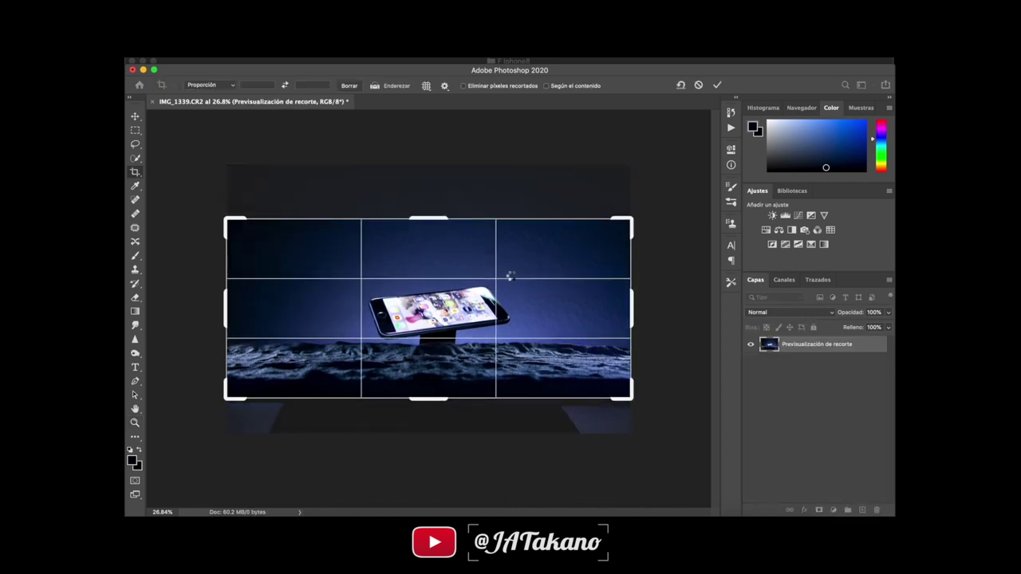
key("Return")
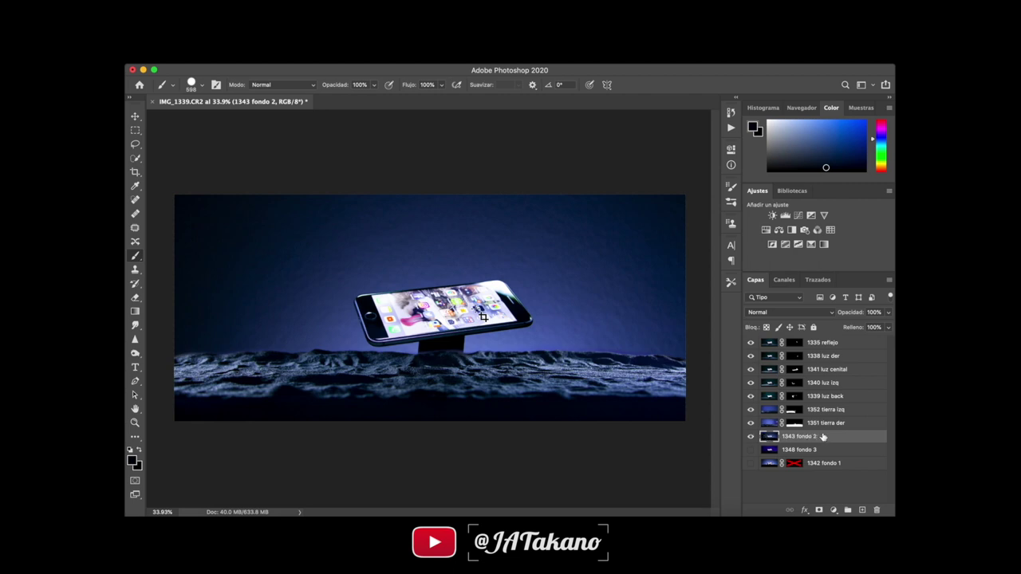
Move 1343 fondo 2 above the sand layers and shrink the brush for mask work.
left_click_drag(823, 437, 822, 410)
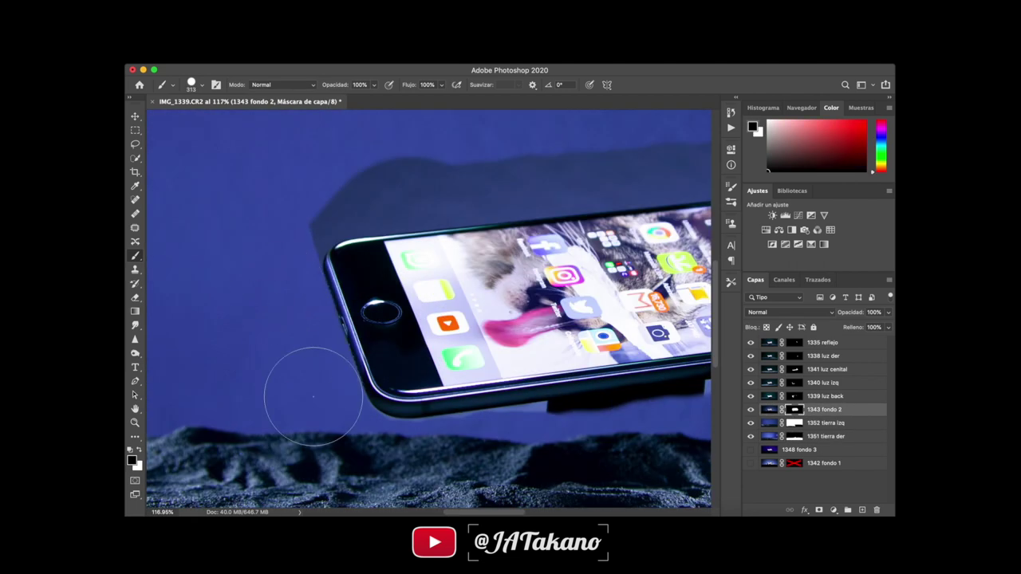
scroll(467, 376, "right", 5)
key("bracketleft")
key("bracketleft")
key("bracketleft")
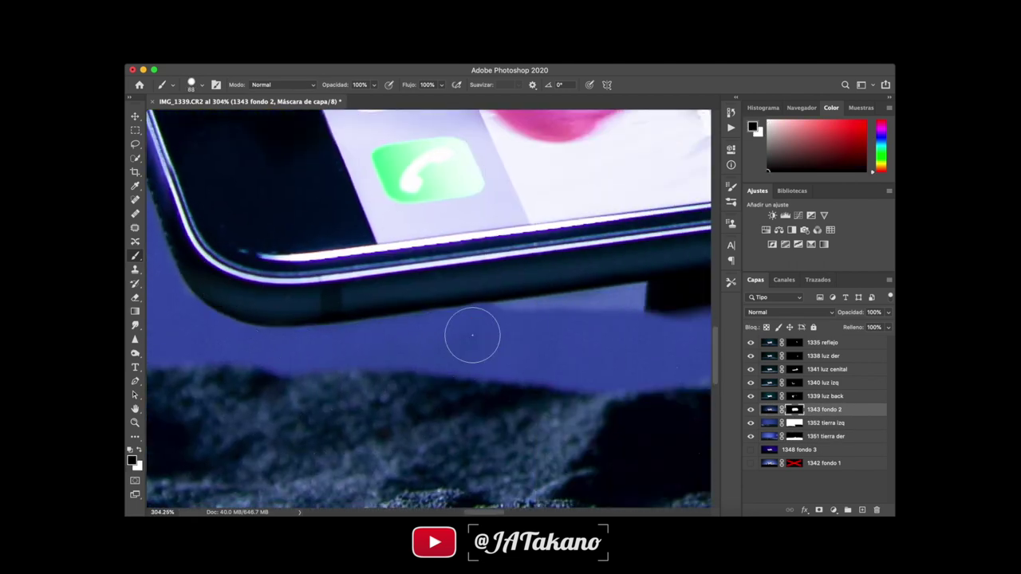
scroll(471, 335, "right", 5)
scroll(602, 324, "left", 3)
scroll(440, 358, "right", 3)
scroll(611, 316, "right", 3)
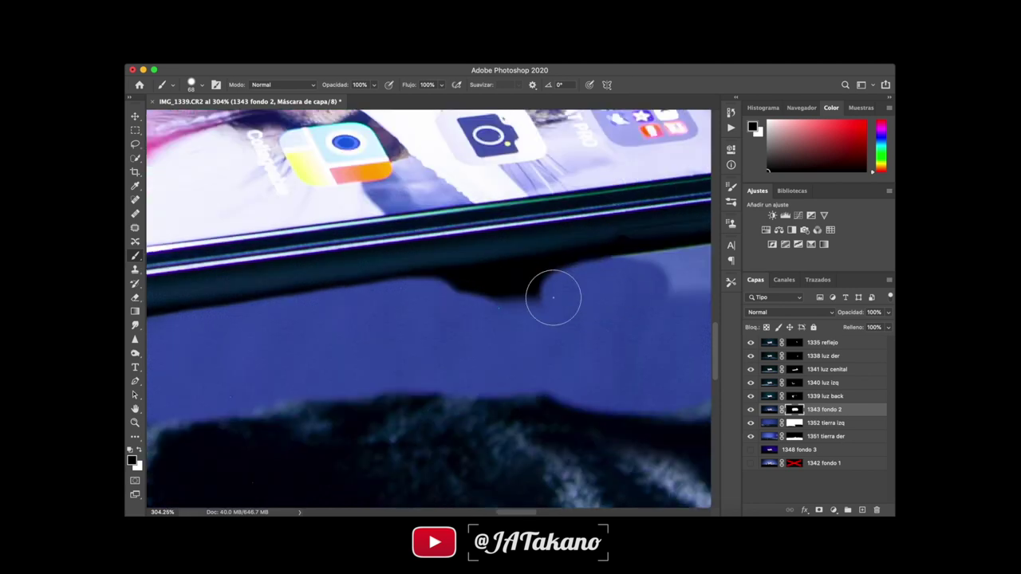
key("ctrl+0")
Outline the area below the phone's lower edge and paint it on the 1343 fondo 2 mask.
left_click(134, 143)
left_click(670, 278)
left_click(232, 333)
left_click(214, 284)
left_click(659, 244)
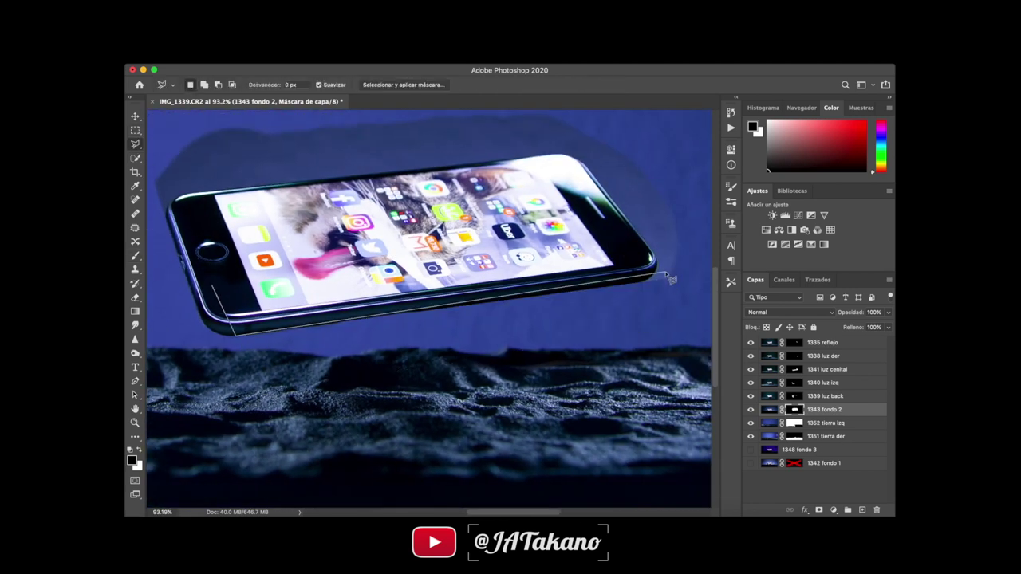
key("b")
key("x")
key("l")
scroll(481, 297, "up", 1)
left_click_drag(446, 300, 467, 355)
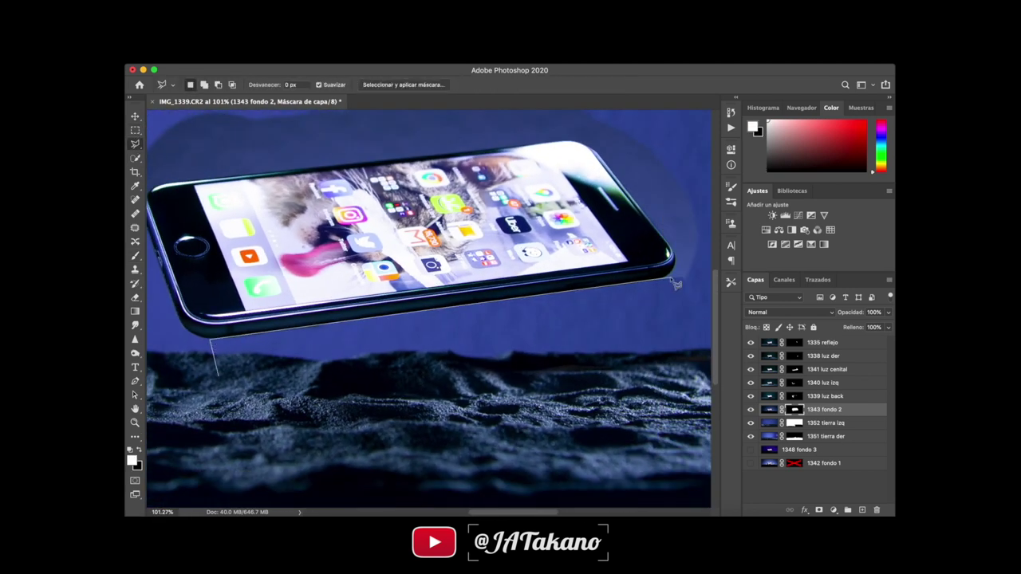
key("b")
key("x")
key("bracketright")
key("bracketright")
key("bracketright")
key("ctrl+d")
Refine the mask edges around the phone with a smaller brush, swapping black and white.
key("x")
key("bracketleft")
key("bracketleft")
key("bracketleft")
scroll(479, 335, "up", 5)
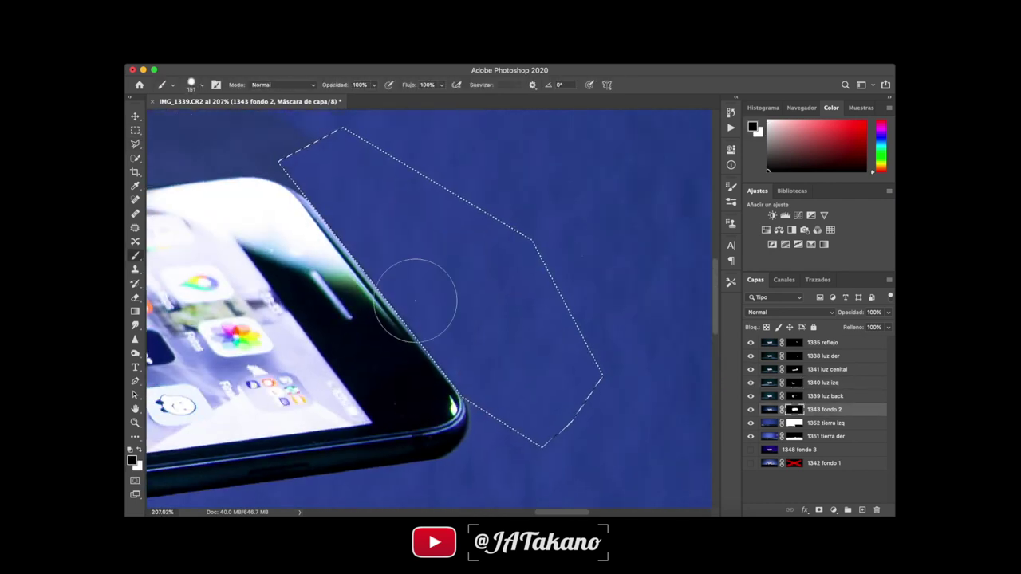
key("x")
key("bracketleft")
scroll(510, 324, "up", 3)
scroll(269, 207, "down", 4)
scroll(545, 276, "down", 3)
key("m")
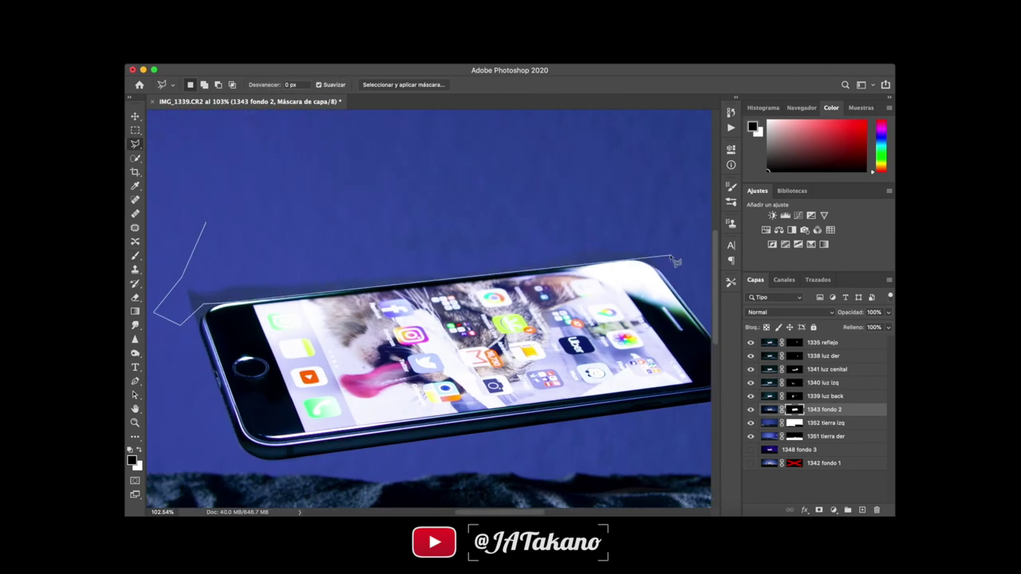
key("b")
scroll(458, 203, "up", 5)
scroll(399, 184, "down", 2)
scroll(383, 332, "up", 2)
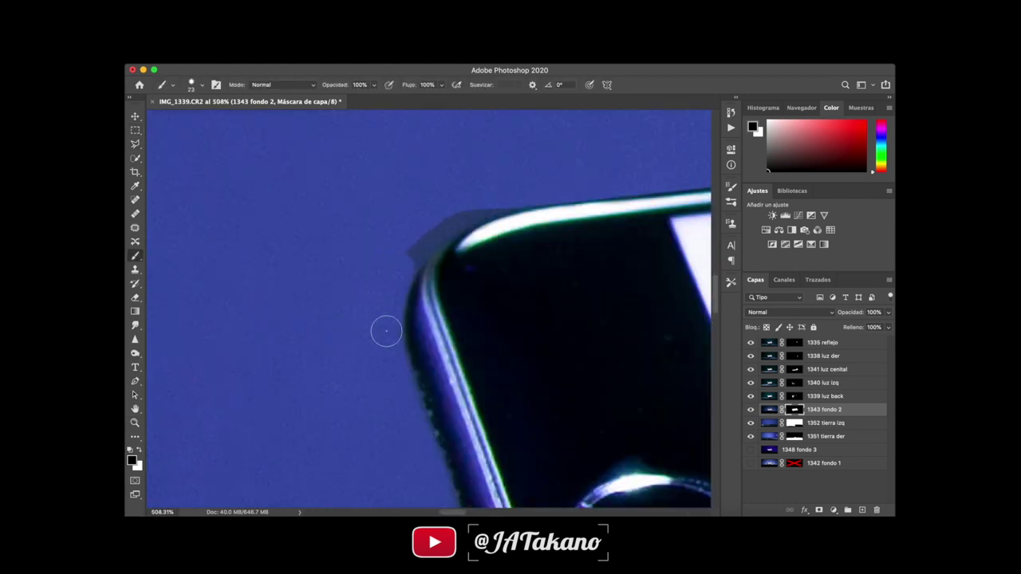
scroll(456, 208, "down", 5)
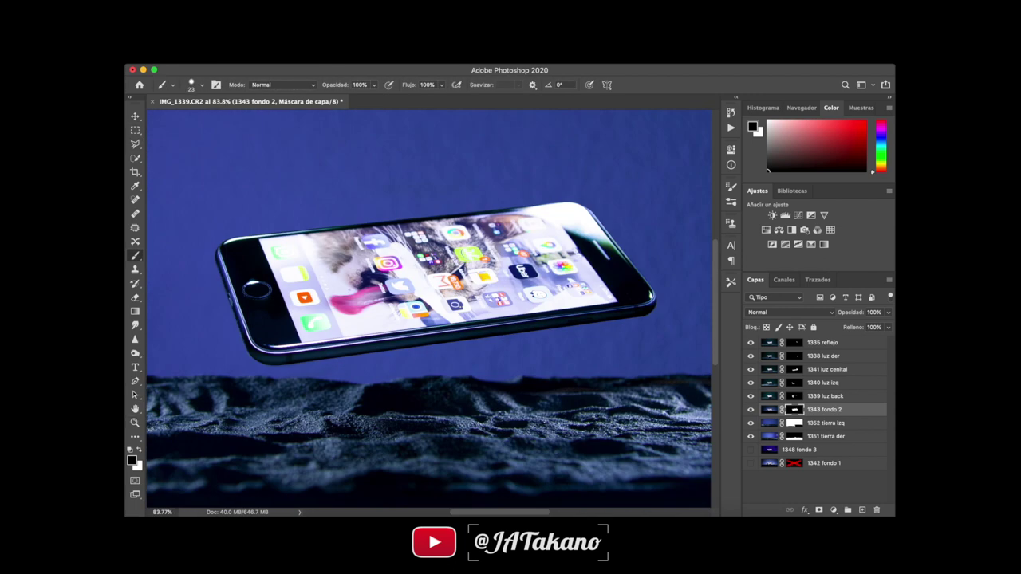
scroll(426, 307, "down", 1)
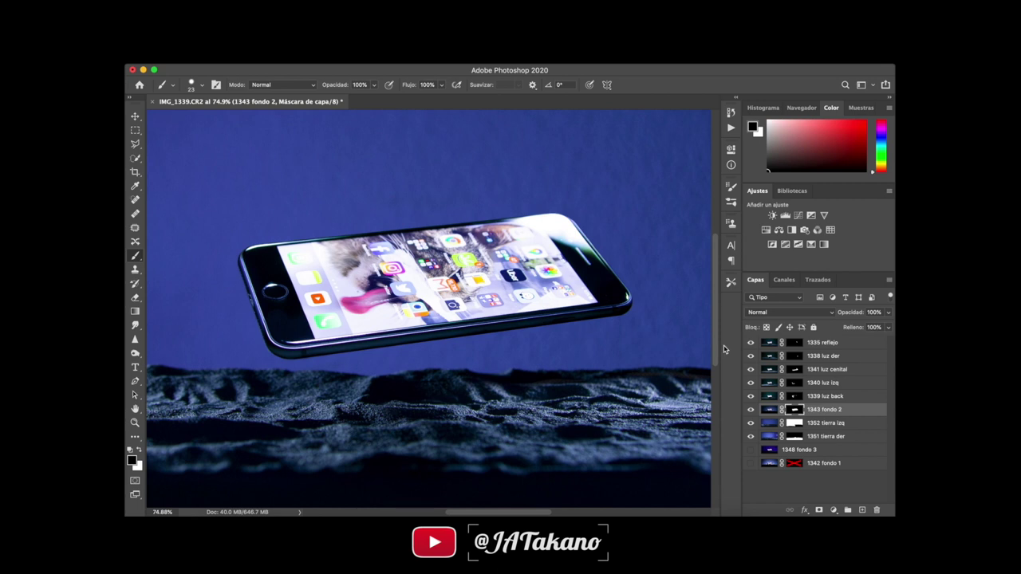
Toggle 1352 tierra izq and 1351 tierra der off and on, leaving both visible.
left_click(751, 424)
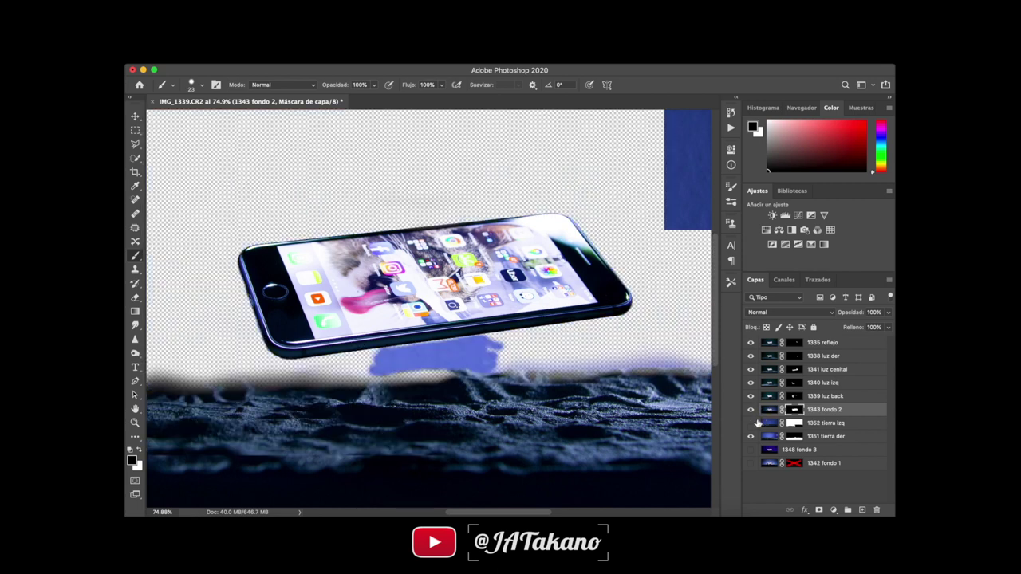
left_click(751, 423)
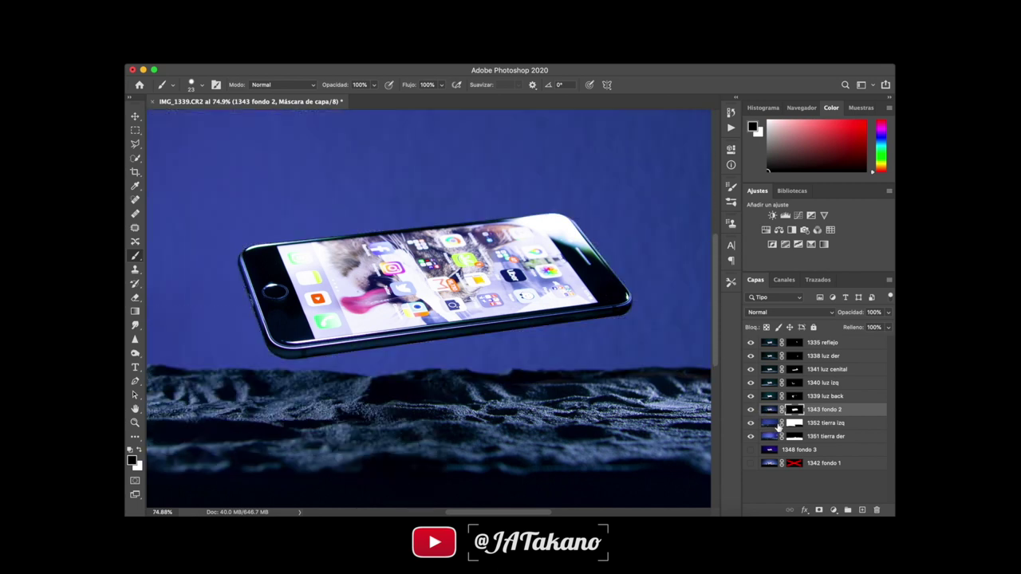
scroll(584, 369, "down", 3)
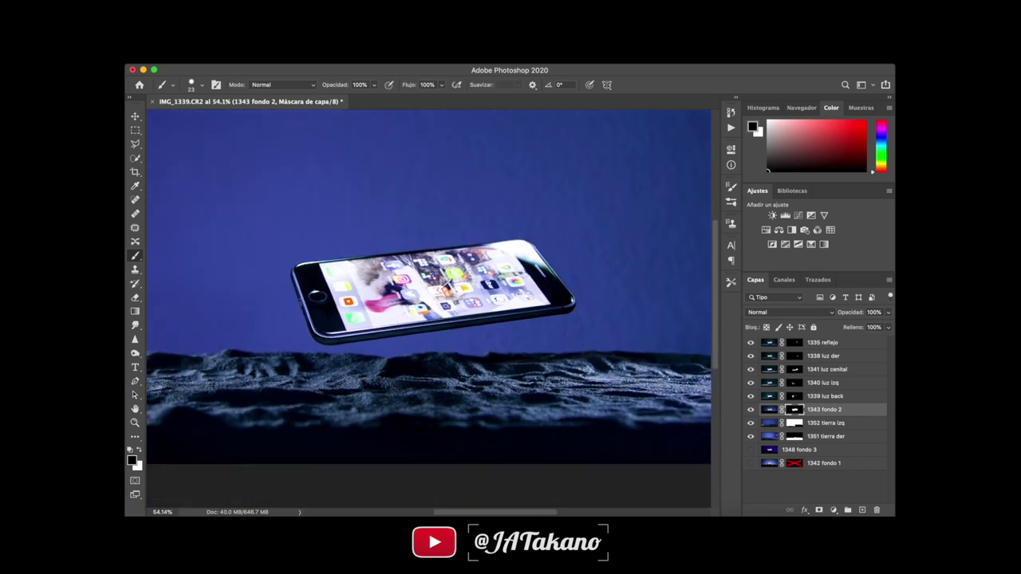
scroll(585, 369, "down", 1)
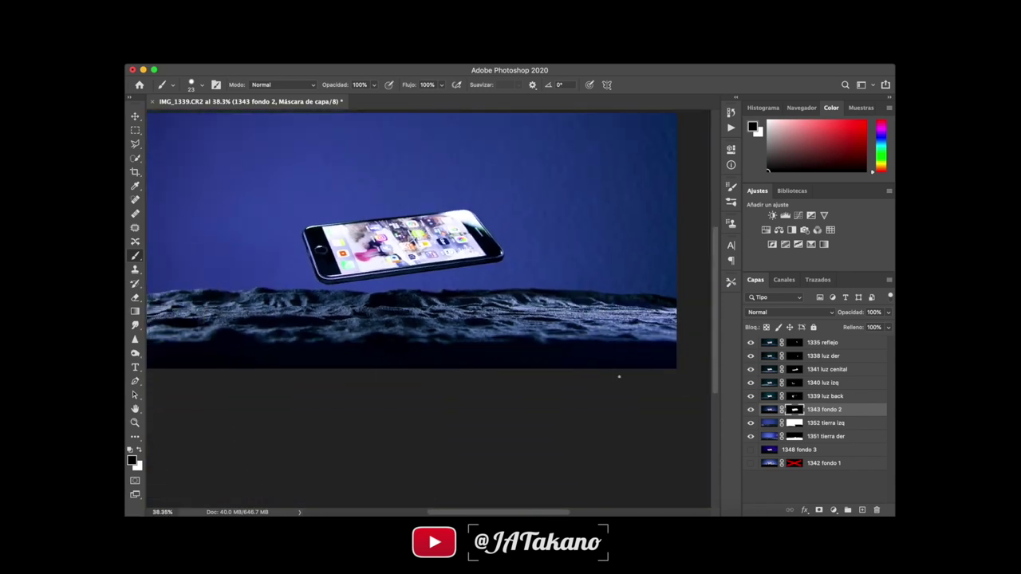
scroll(619, 377, "down", 1)
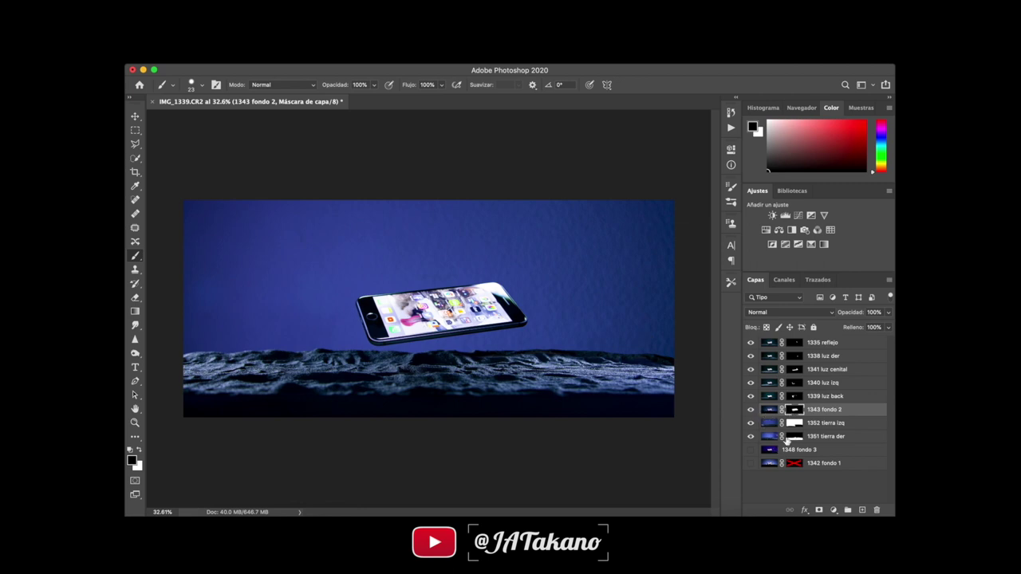
left_click(750, 438)
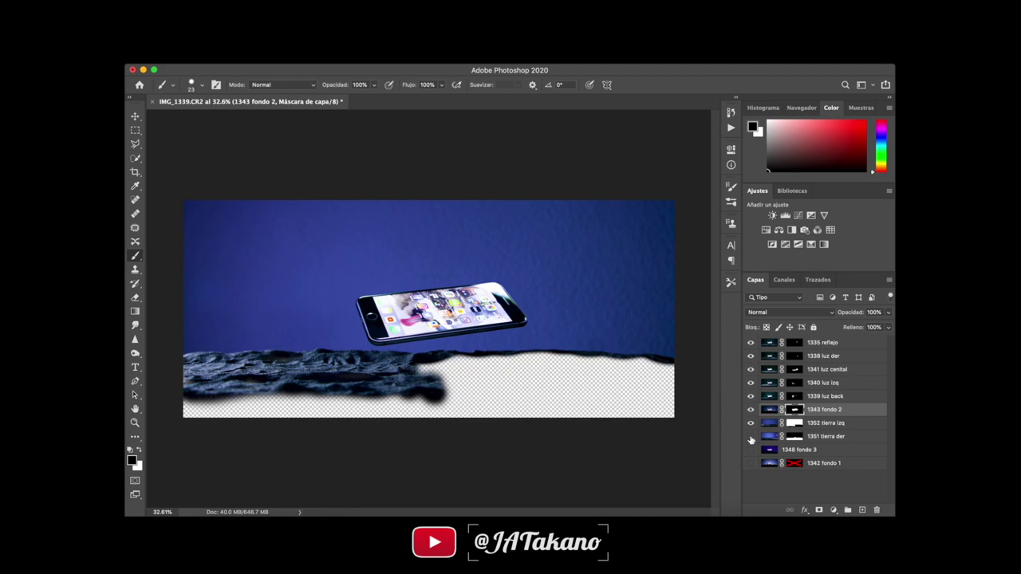
left_click(750, 436)
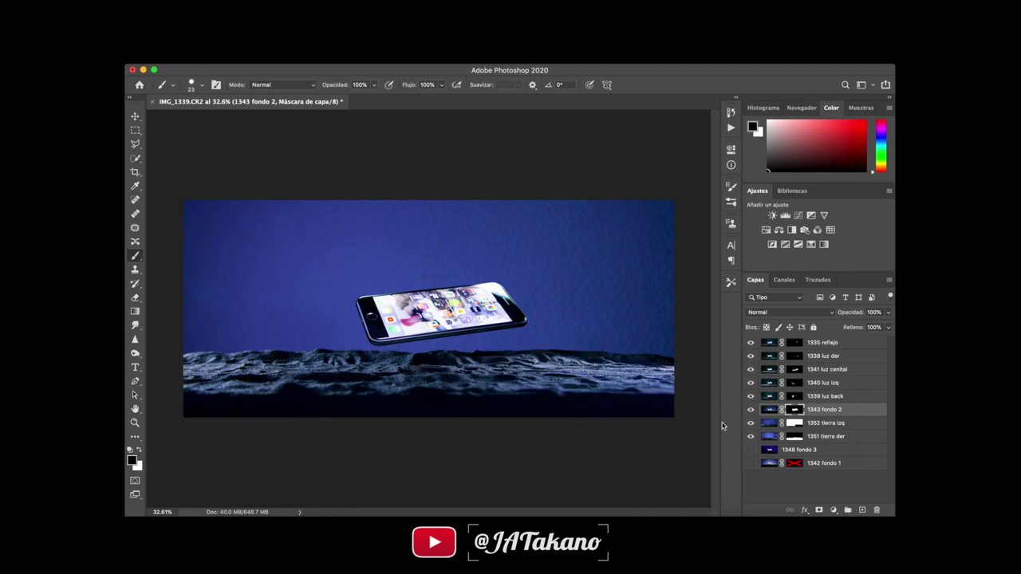
left_click(750, 423)
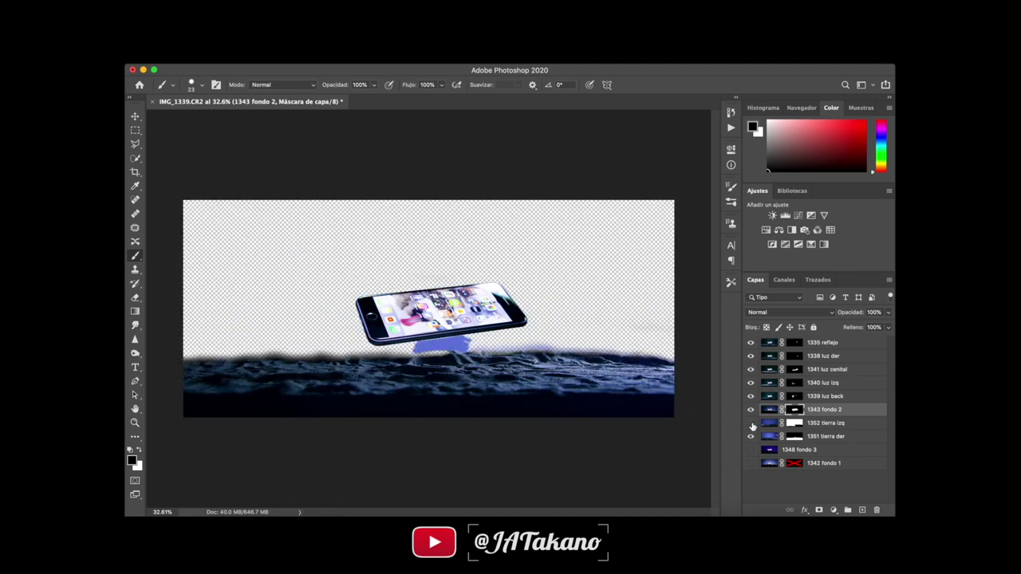
left_click(751, 423)
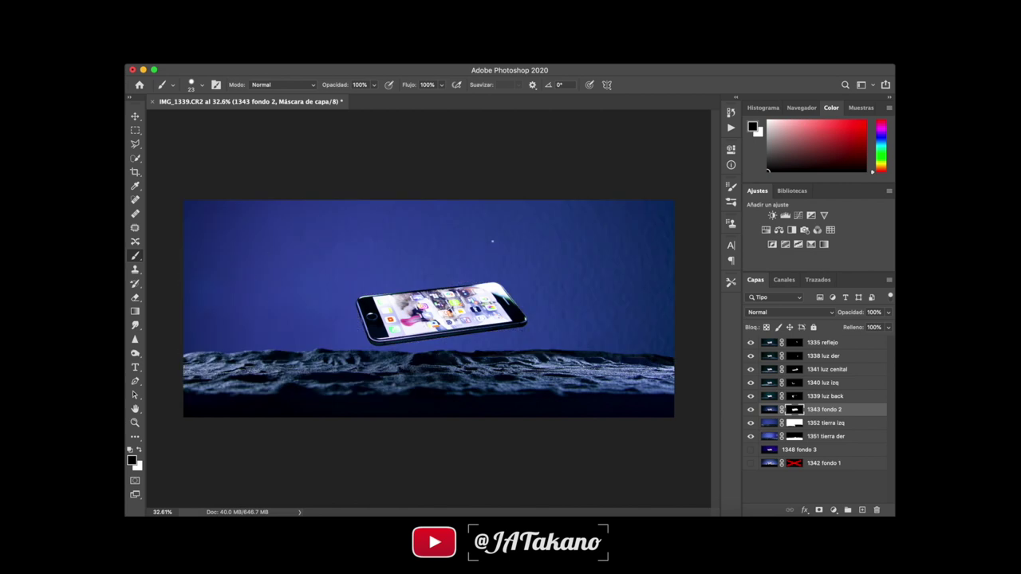
Add layer Capa 1 and darken the image edges with a huge soft brush at 60% opacity.
left_click(862, 510, "ctrl")
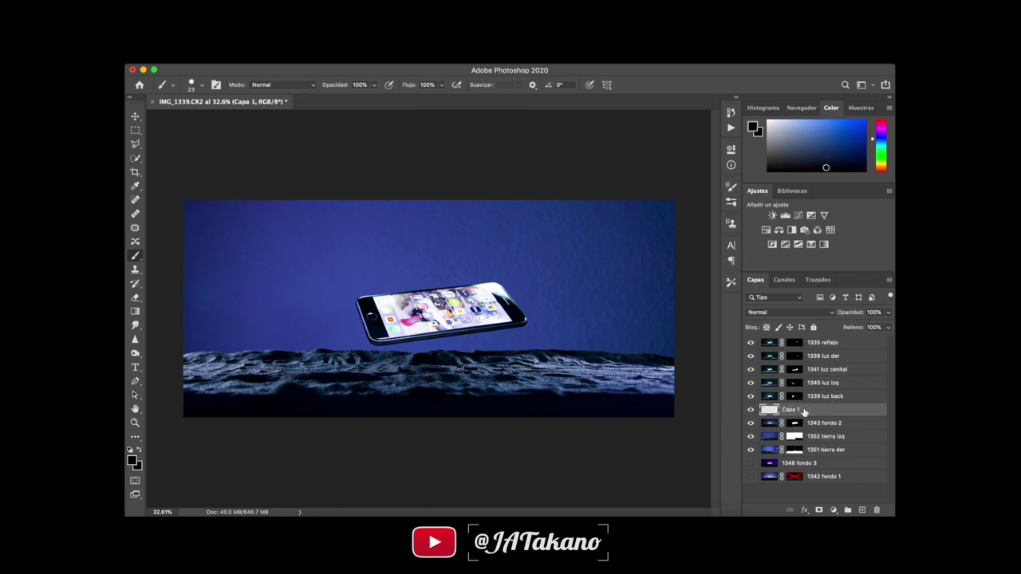
left_click_drag(308, 239, 343, 219)
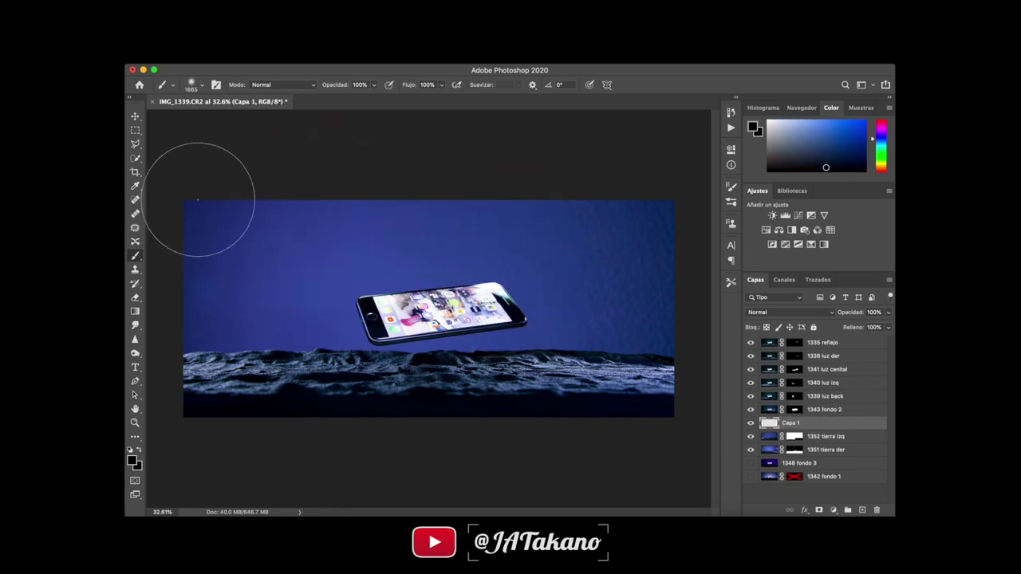
key("0")
key("6")
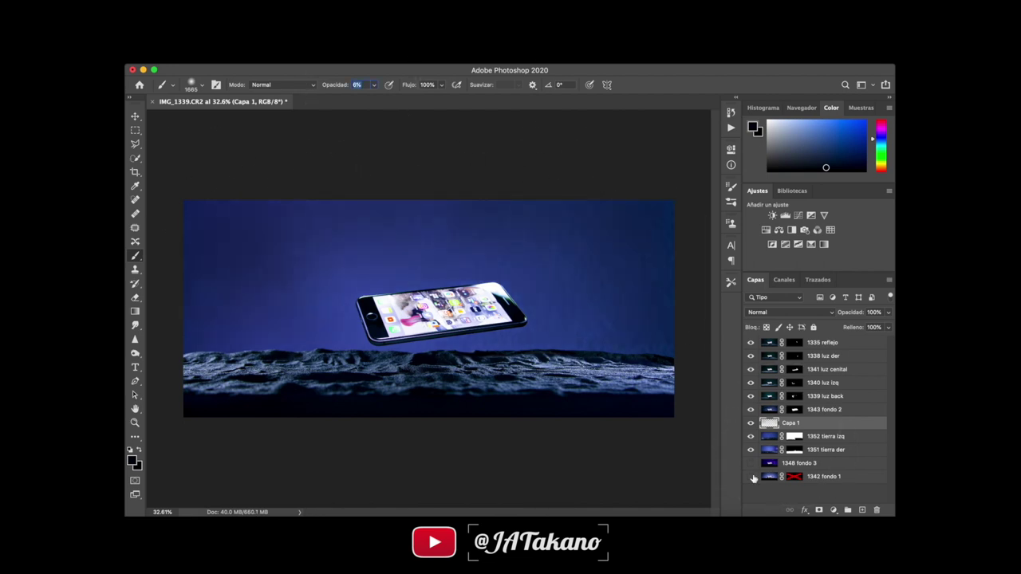
left_click(759, 477)
key("6")
left_click(790, 423)
mouse_move(463, 176)
left_mouse_down()
mouse_move(251, 228)
mouse_move(250, 372)
mouse_move(439, 277)
left_mouse_up()
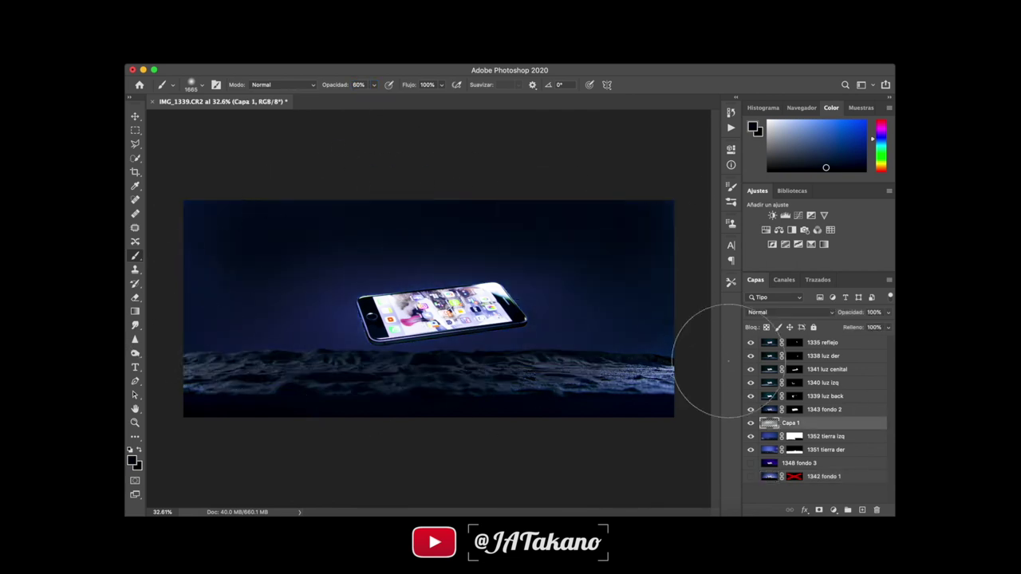
Mask Capa 1 to restore the sand, then add another empty layer with default colours.
left_click(819, 510)
mouse_move(191, 399)
left_mouse_down()
mouse_move(631, 404)
mouse_move(324, 410)
mouse_move(524, 380)
mouse_move(671, 382)
left_mouse_up()
key("x")
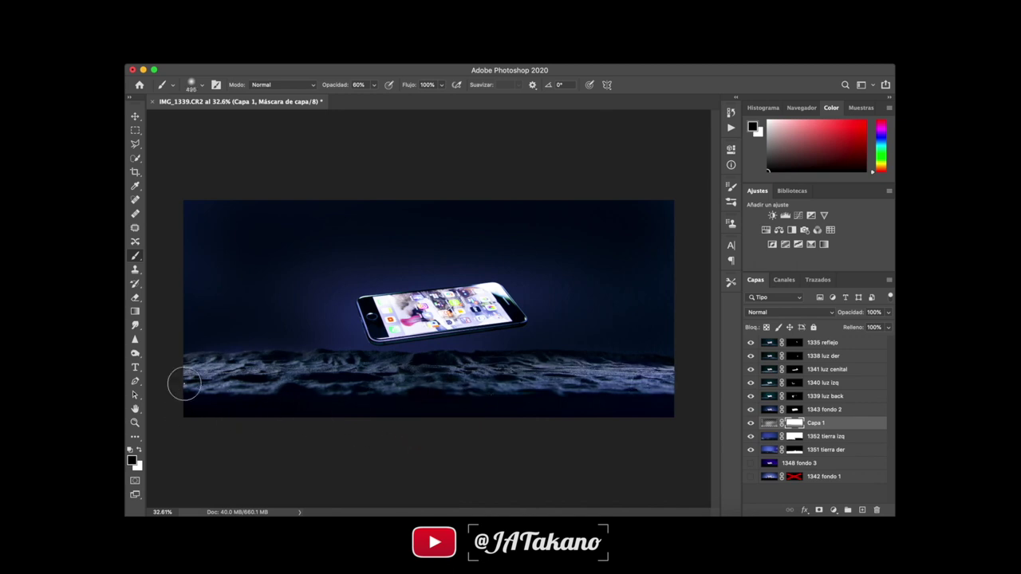
left_click(863, 511)
key("d")
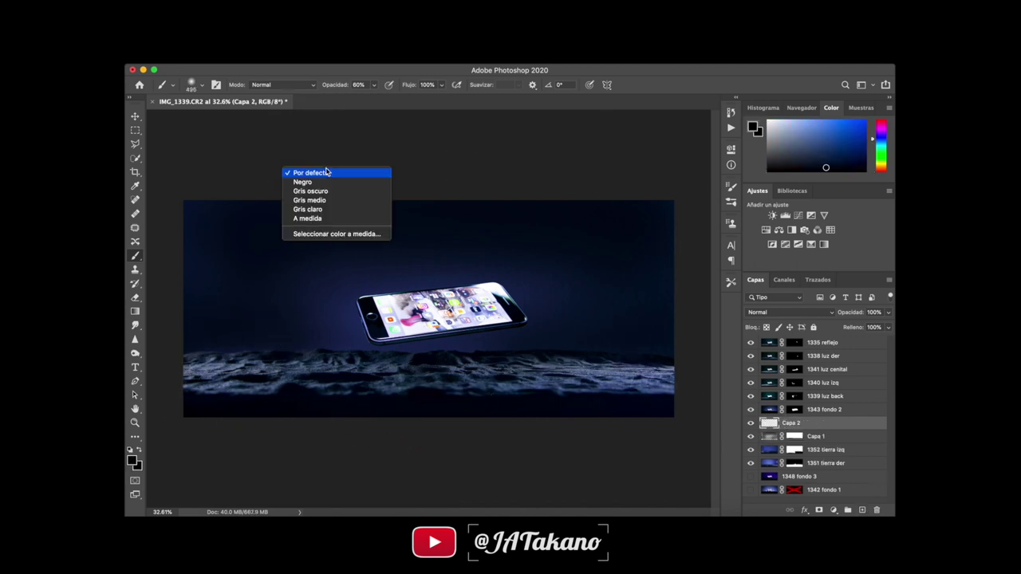
right_click(287, 169)
key("Escape")
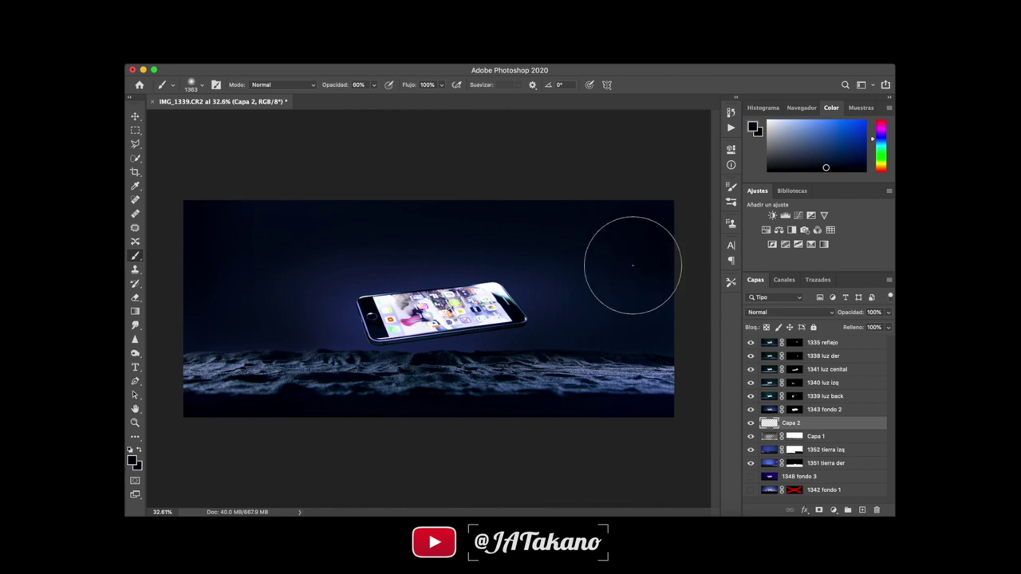
Set Capa 1's opacity to 90%.
left_click(793, 436)
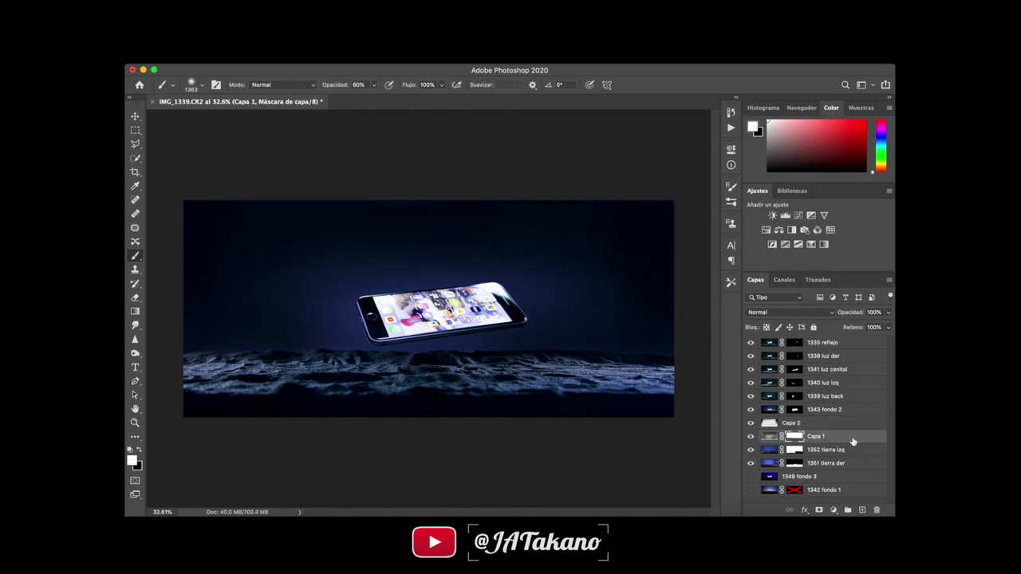
left_click(853, 439)
left_click_drag(850, 312, 844, 312)
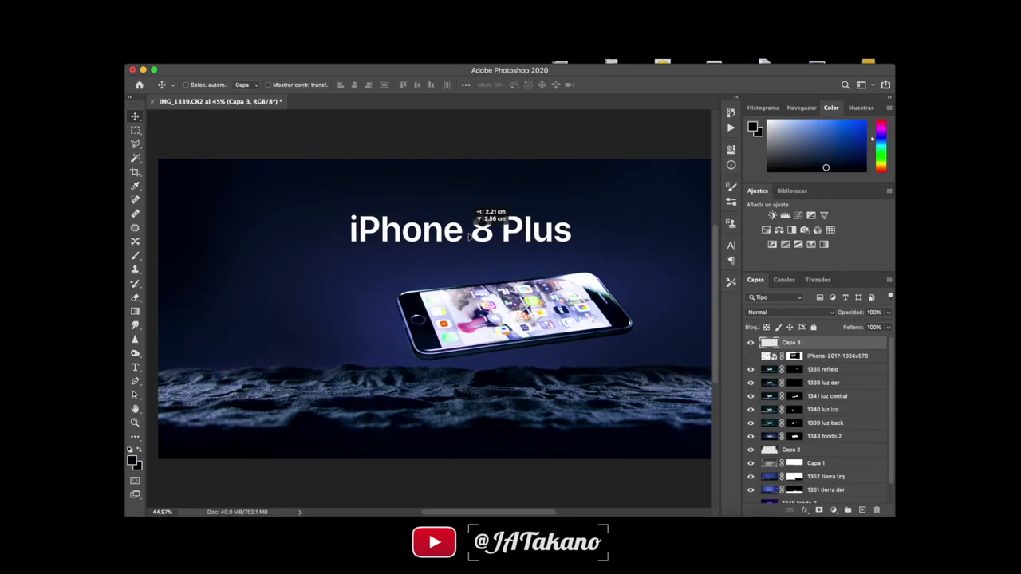
Drag the iPhone 8 Plus title to the horizontal centre above the phone.
mouse_move(464, 229)
left_mouse_down()
mouse_move(488, 231)
mouse_move(470, 240)
left_mouse_up()
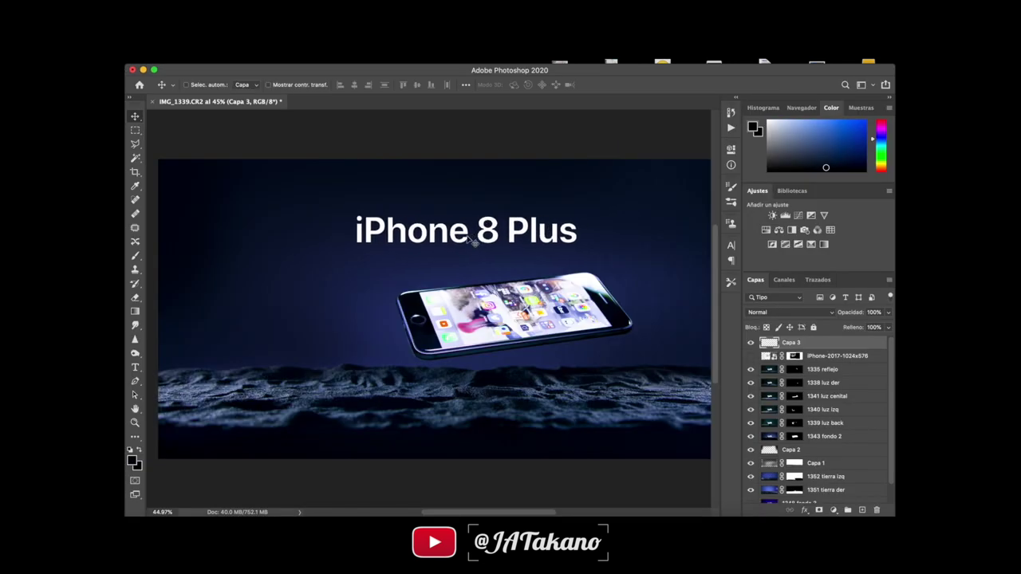
scroll(470, 241, "down", 2)
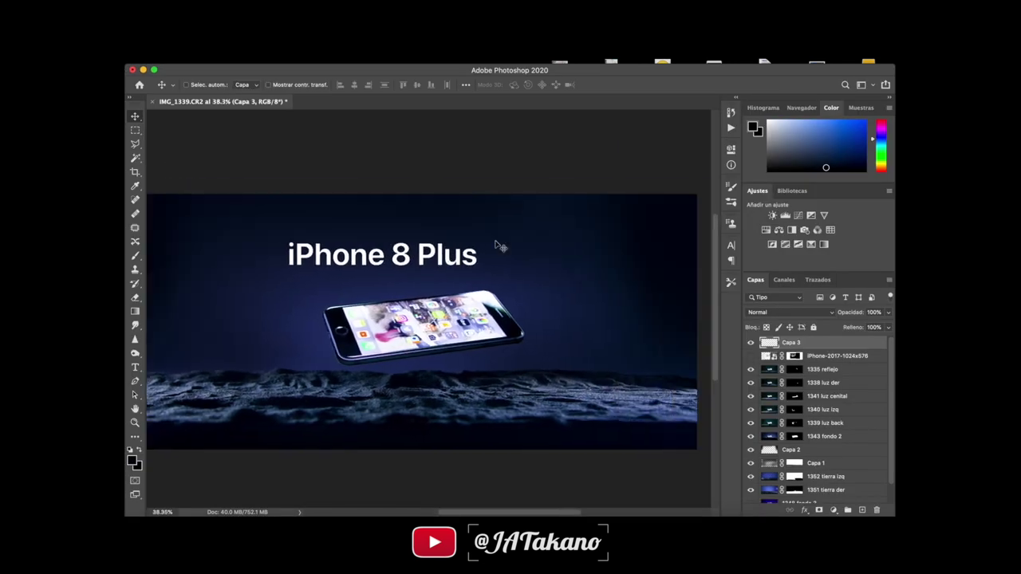
scroll(499, 246, "down", 2)
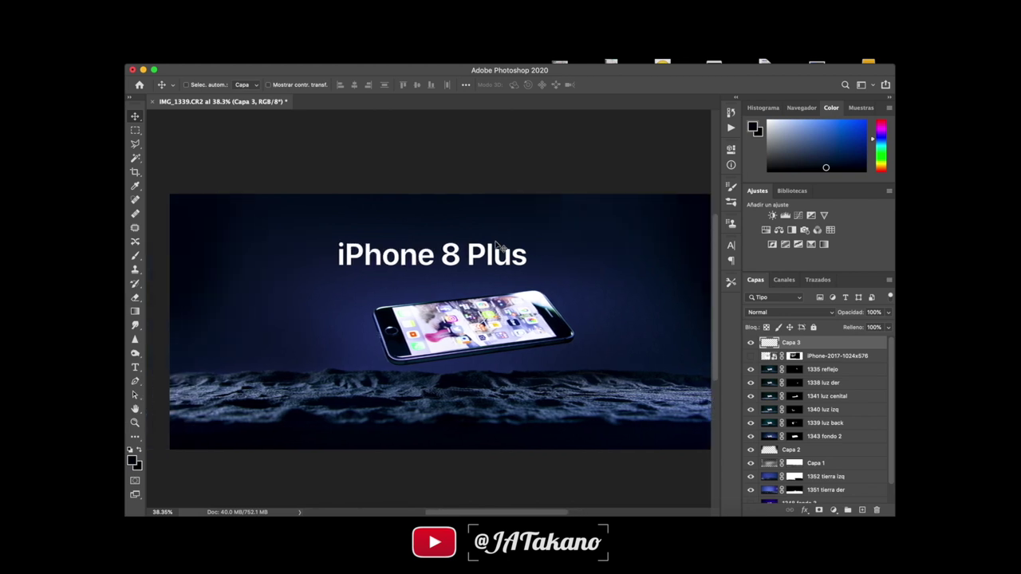
scroll(496, 245, "down", 1)
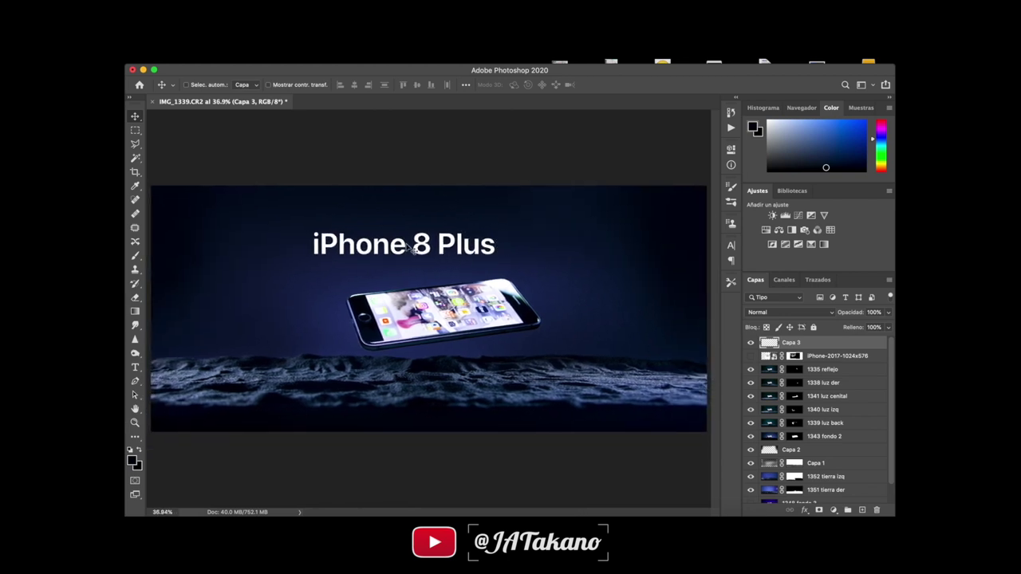
left_click_drag(410, 248, 434, 241)
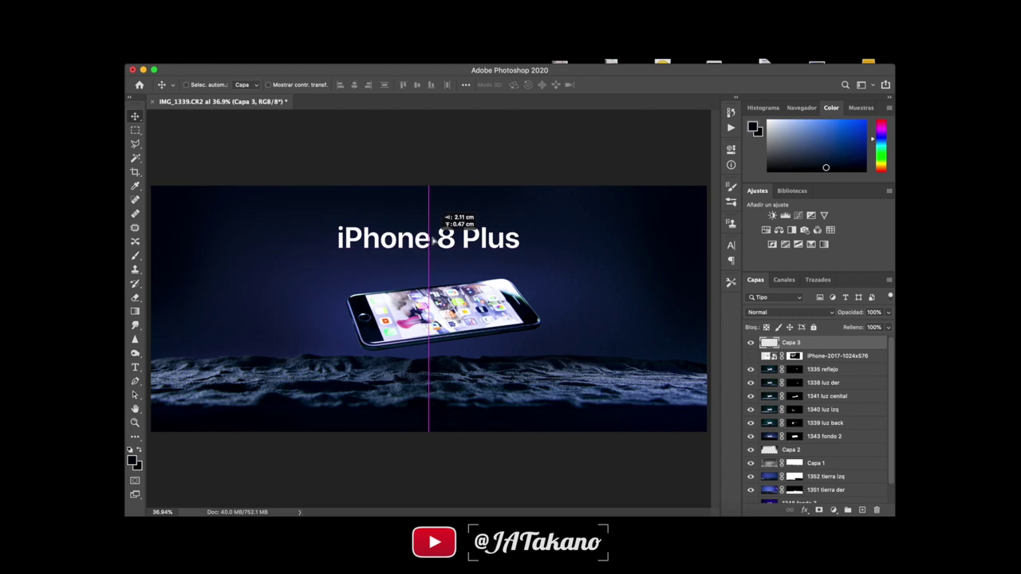
left_click_drag(435, 239, 436, 242)
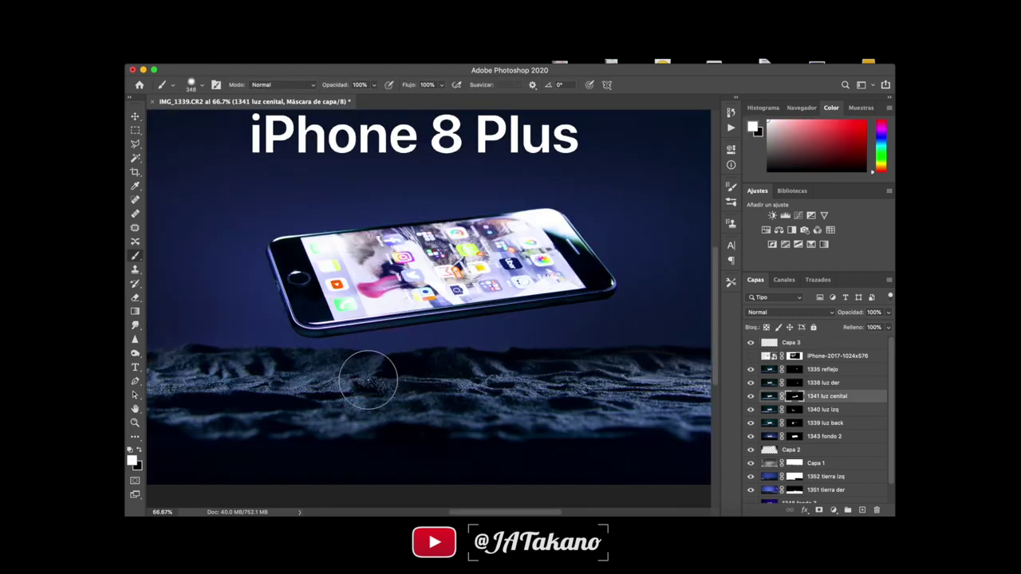
Paint black on the 1341 luz cenital mask to hide the dark stand under the phone.
mouse_move(364, 380)
left_mouse_down()
mouse_move(294, 394)
mouse_move(490, 364)
mouse_move(639, 364)
mouse_move(599, 342)
mouse_move(643, 402)
mouse_move(341, 423)
mouse_move(224, 410)
mouse_move(212, 399)
mouse_move(244, 346)
mouse_move(280, 342)
mouse_move(180, 353)
left_mouse_up()
key("x")
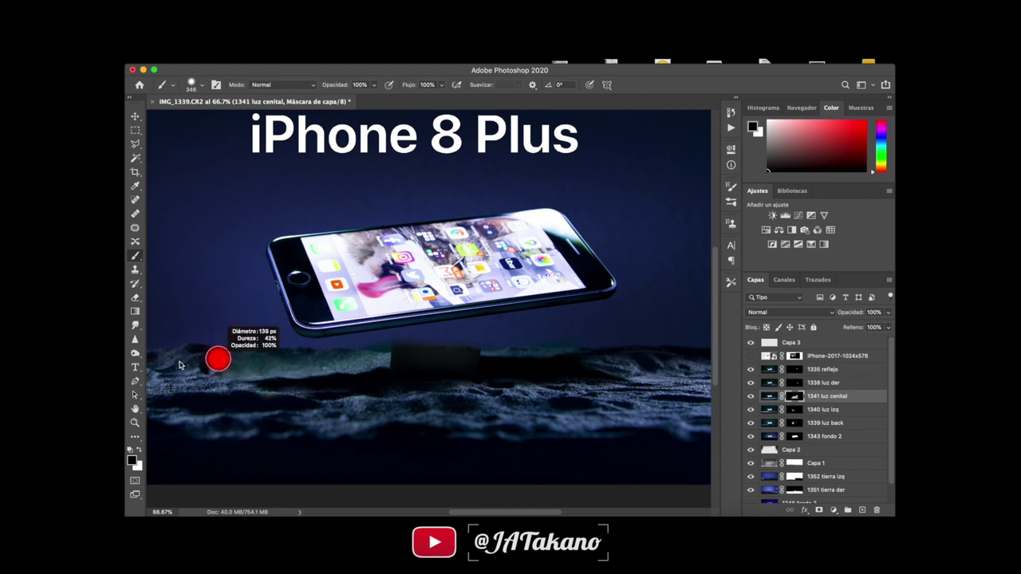
mouse_move(262, 360)
left_mouse_down()
mouse_move(354, 346)
mouse_move(369, 358)
mouse_move(265, 369)
mouse_move(485, 349)
left_mouse_up()
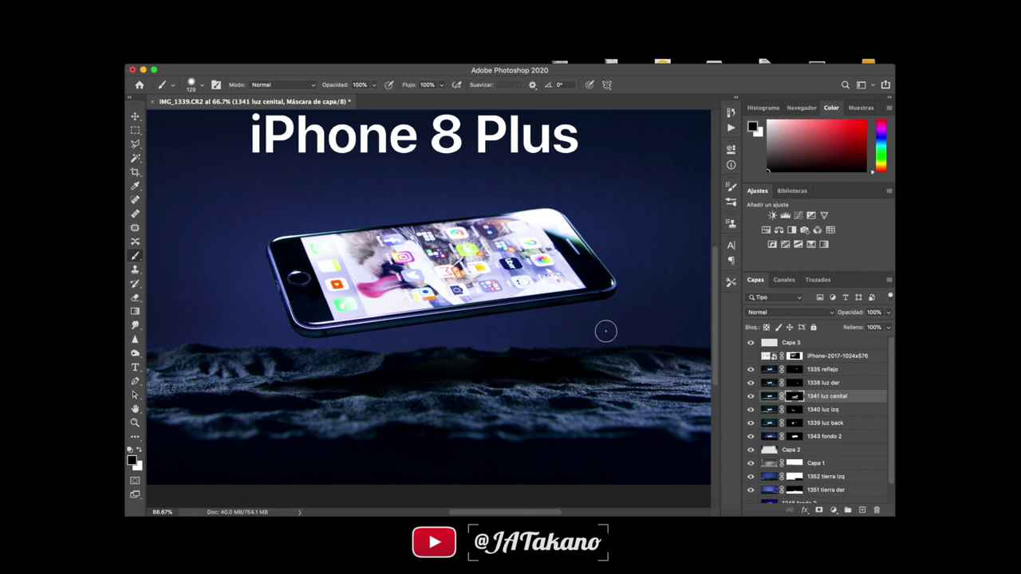
key("ctrl+0")
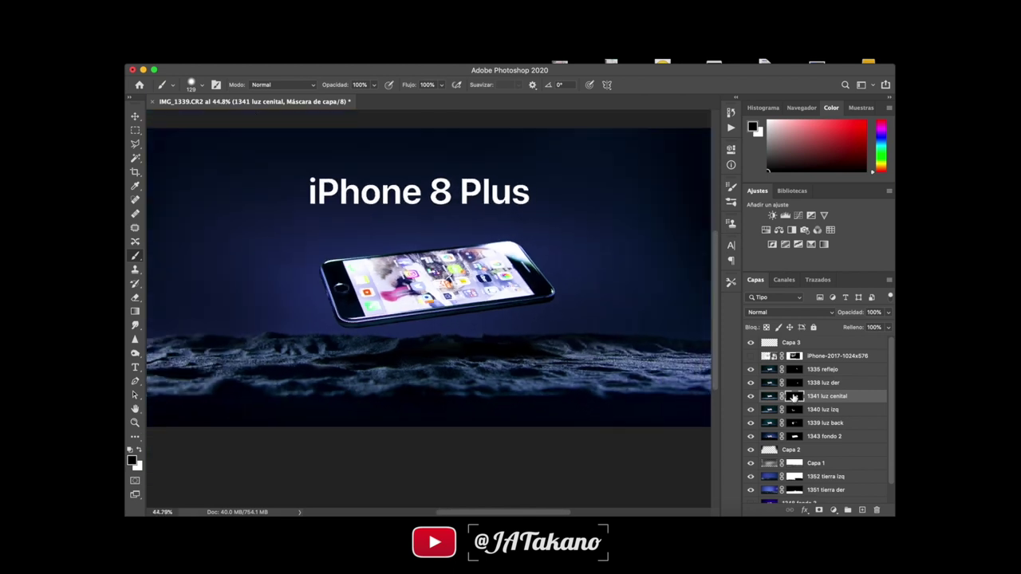
key("ctrl+plus")
key("ctrl+plus")
Set the brush to 9% opacity and size 169, then compare 1341 luz cenital on and off.
left_click_drag(372, 91, 329, 99)
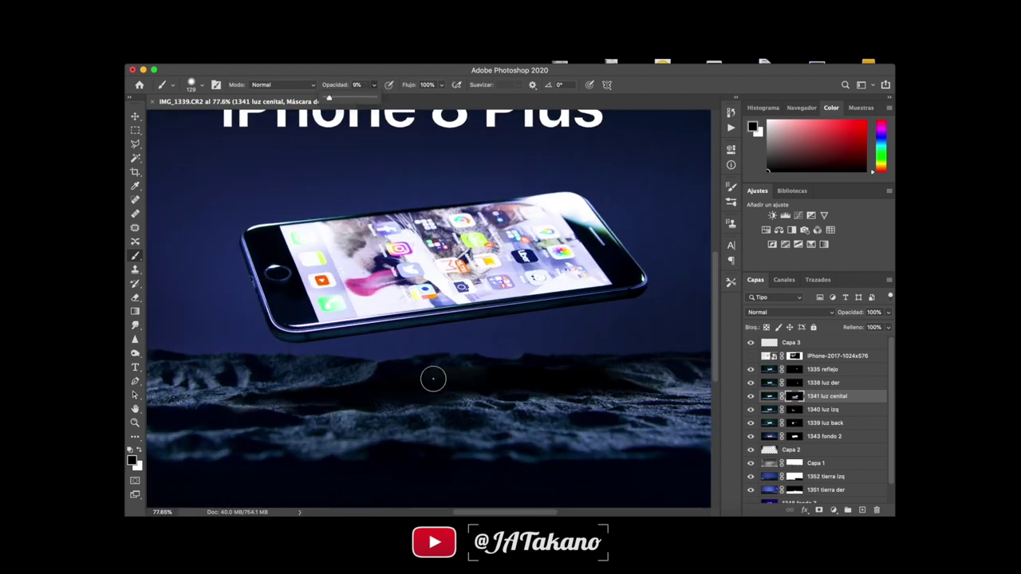
key("bracketright")
key("bracketright")
key("bracketright")
key("x")
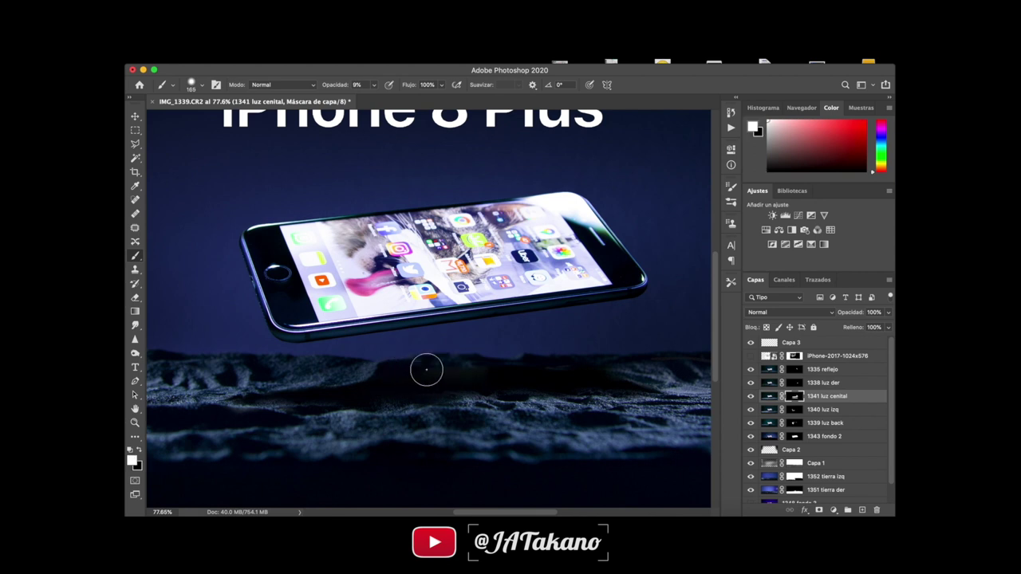
key("x")
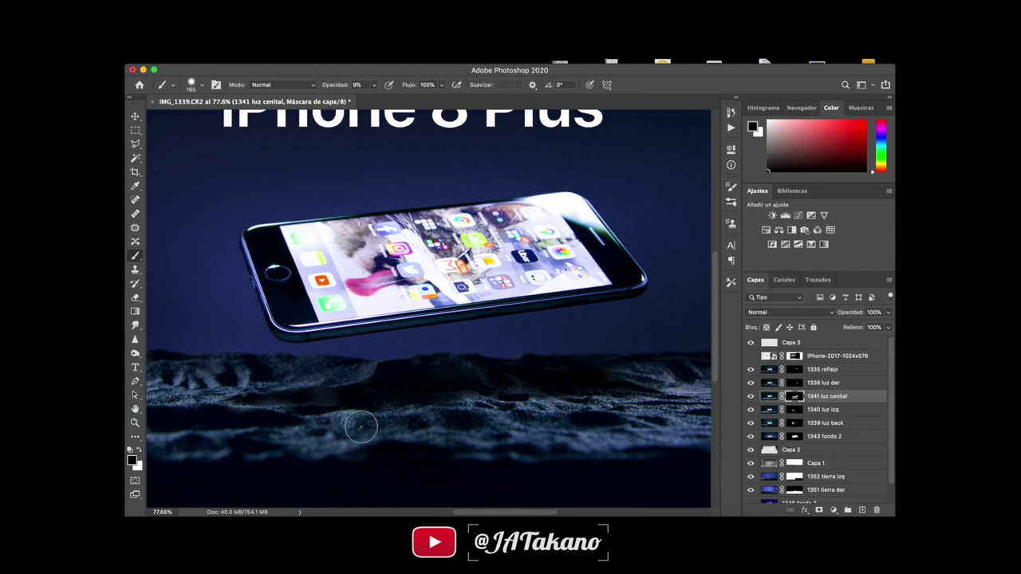
scroll(511, 403, "down", 3)
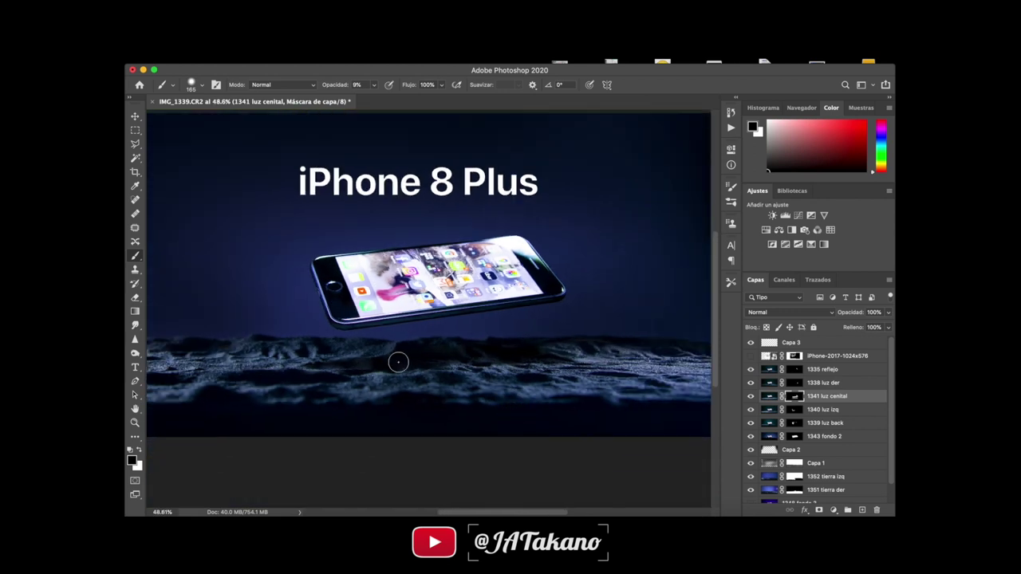
left_click(749, 396)
left_click(750, 397)
left_click(749, 396)
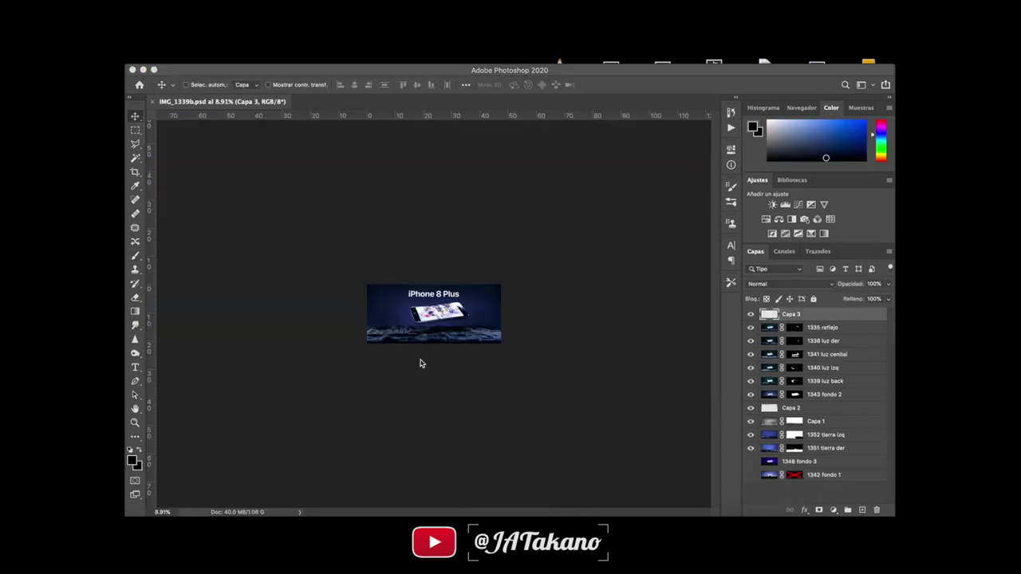
Select the photo layers 1335 reflejo through 1342 fondo 1, trial a resize, then undo to keep 100%.
left_click(845, 328)
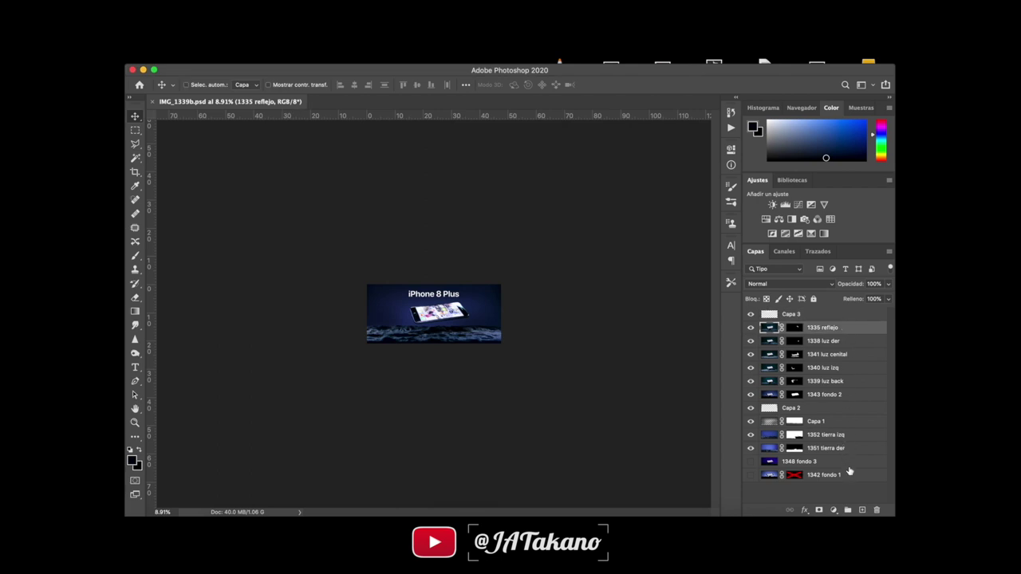
left_click(851, 477, "shift")
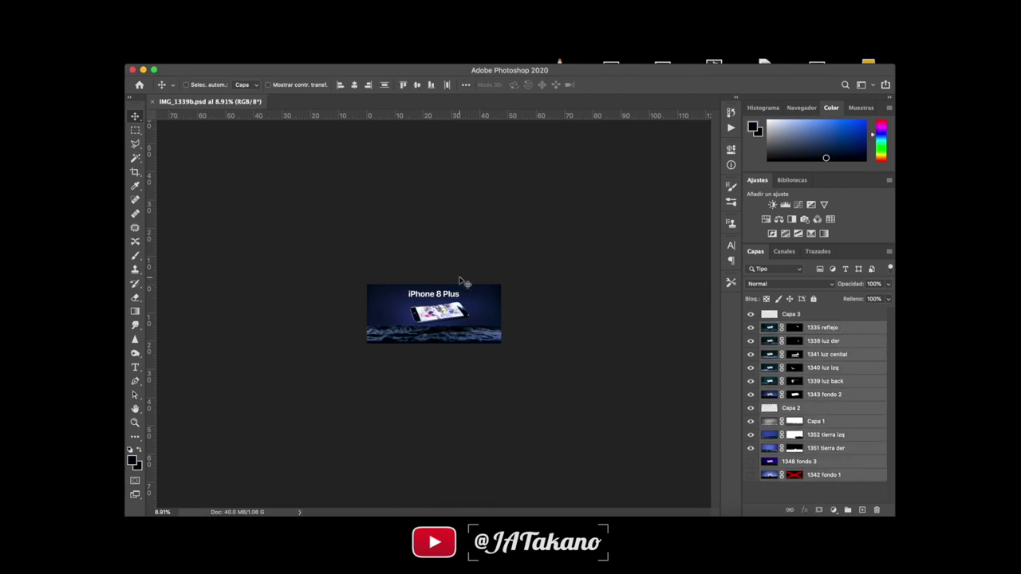
key("ctrl+t")
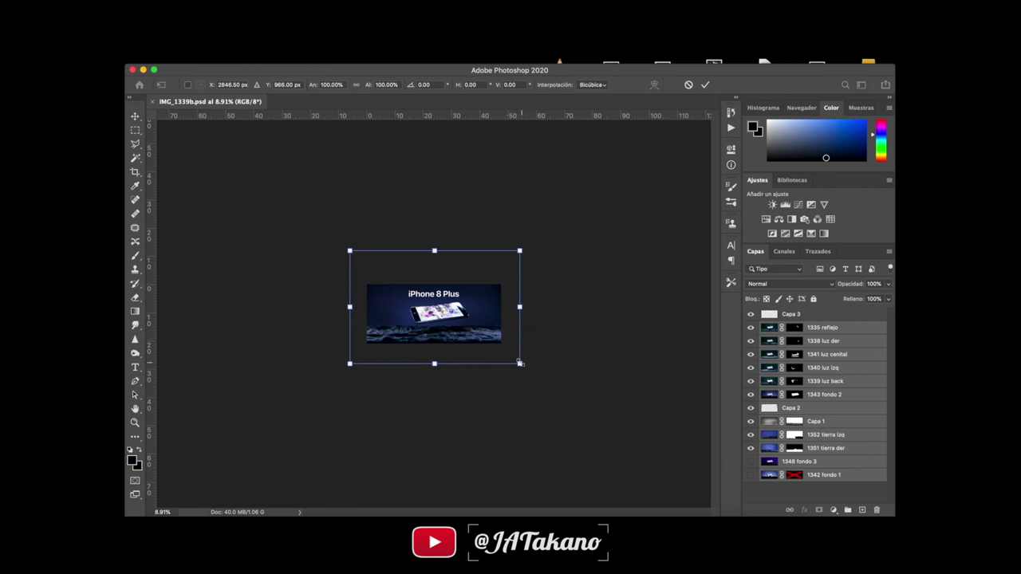
mouse_move(518, 363)
left_mouse_down()
mouse_move(509, 364)
mouse_move(520, 370)
left_mouse_up()
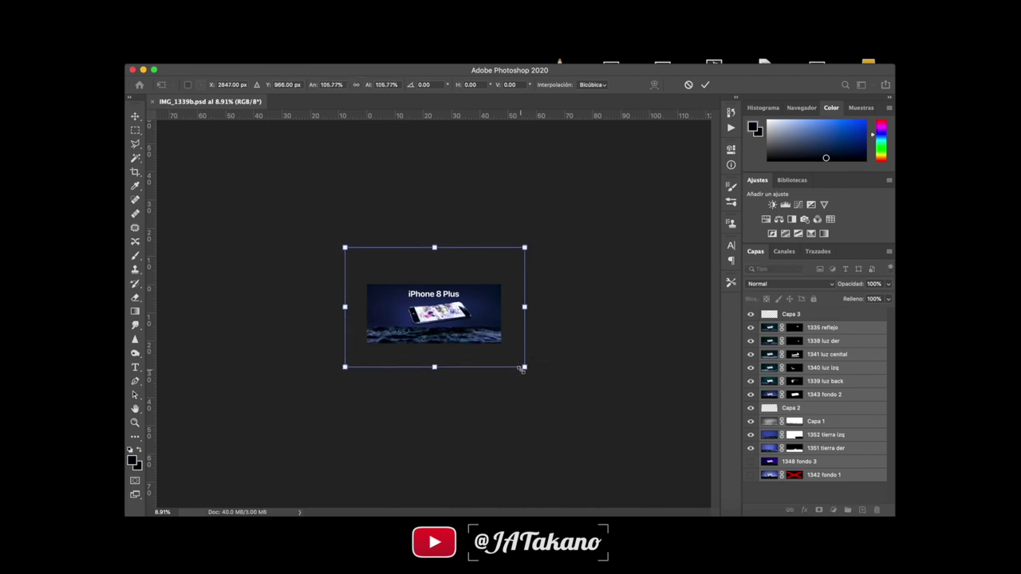
key("ctrl+z")
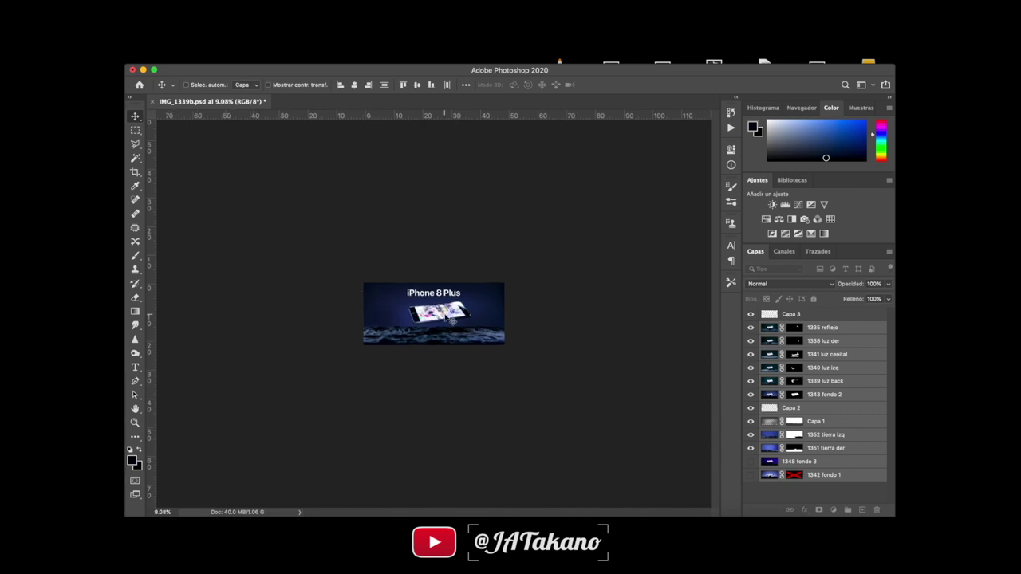
Zoom in and place a vertical guide at the image's centre.
scroll(451, 321, "up", 2)
scroll(451, 321, "up", 2)
scroll(451, 320, "up", 2)
scroll(452, 320, "up", 2)
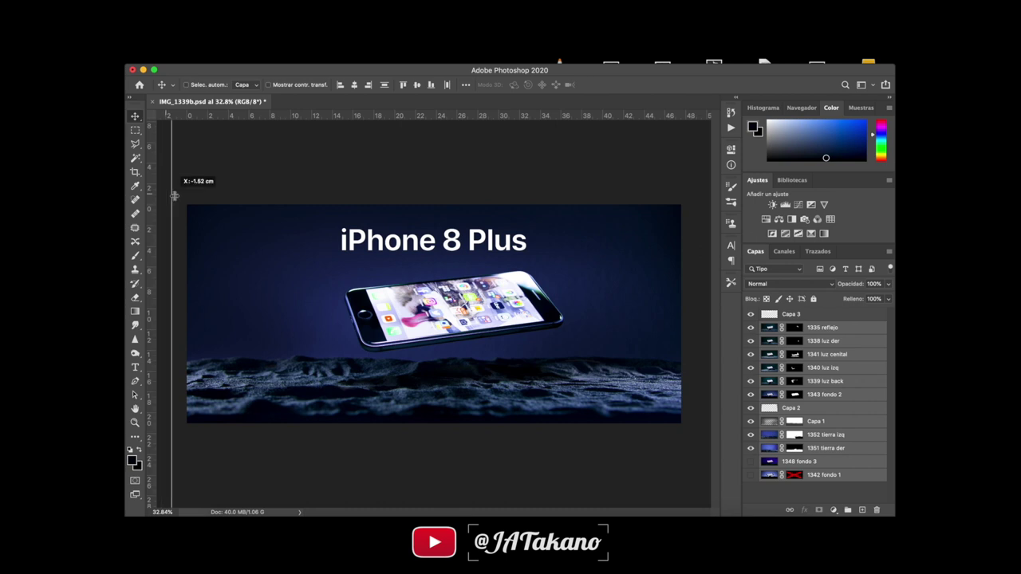
left_click_drag(152, 196, 150, 200)
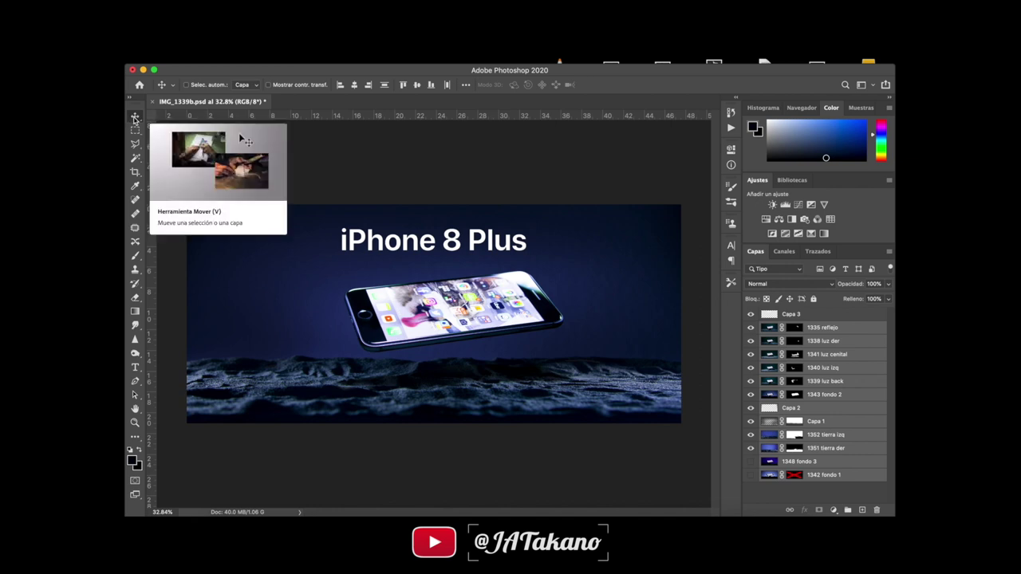
left_click_drag(151, 227, 439, 207)
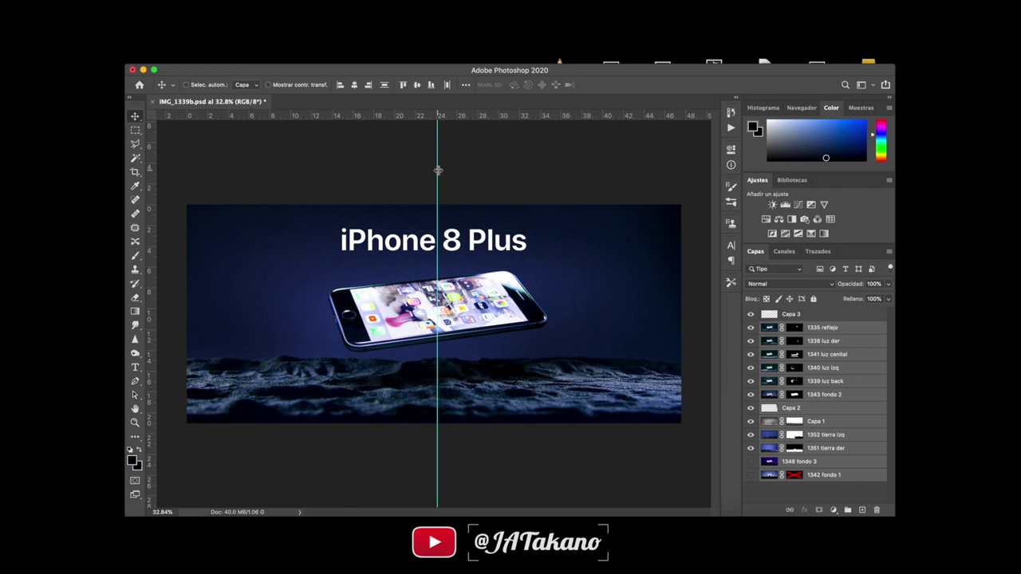
Remove the guide and scale the 'iPhone 8 Plus' title layer Capa 3 to 121%.
left_click_drag(437, 170, 438, 115)
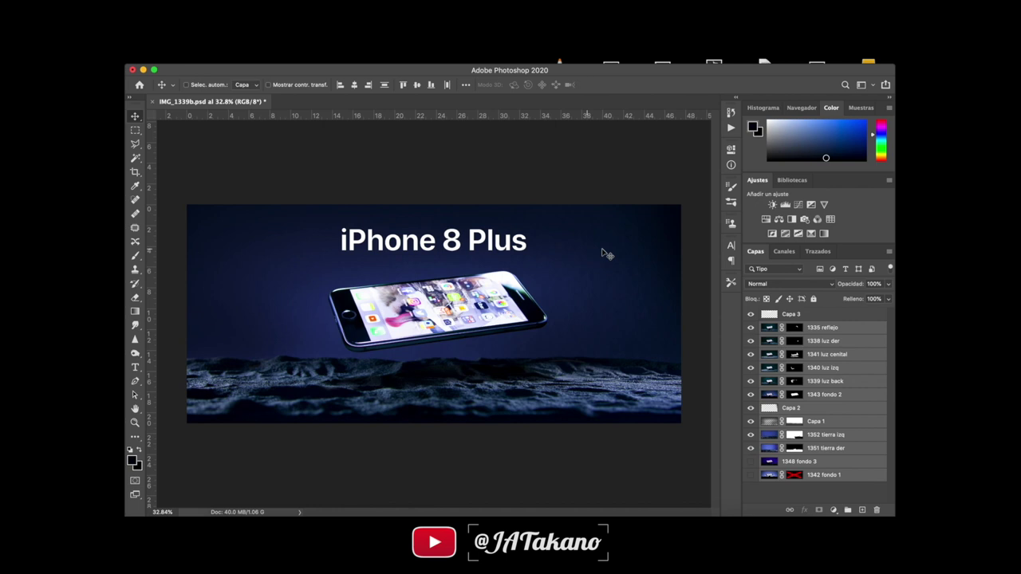
left_click(798, 315)
key("ctrl+t")
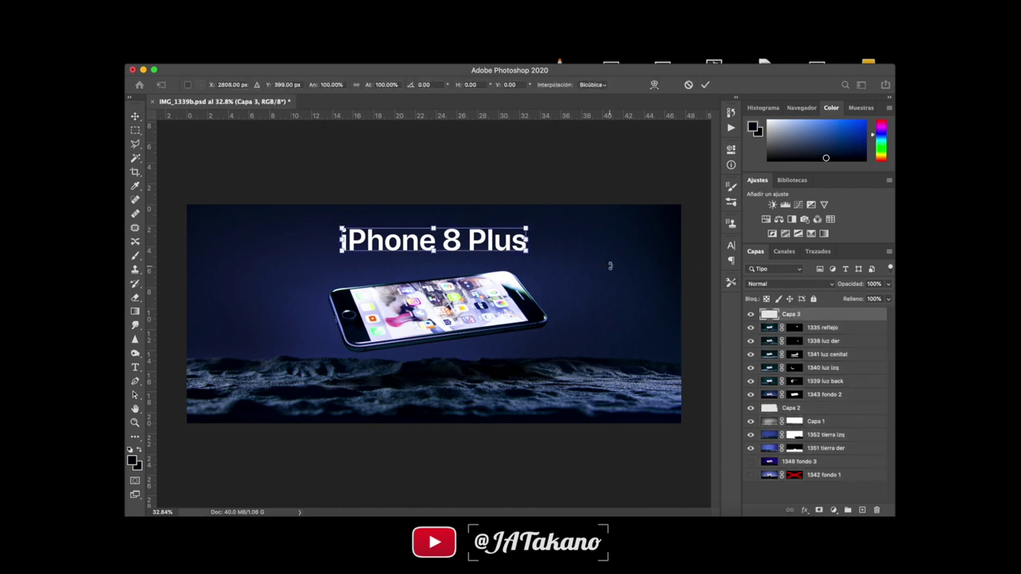
left_click_drag(527, 249, 547, 256)
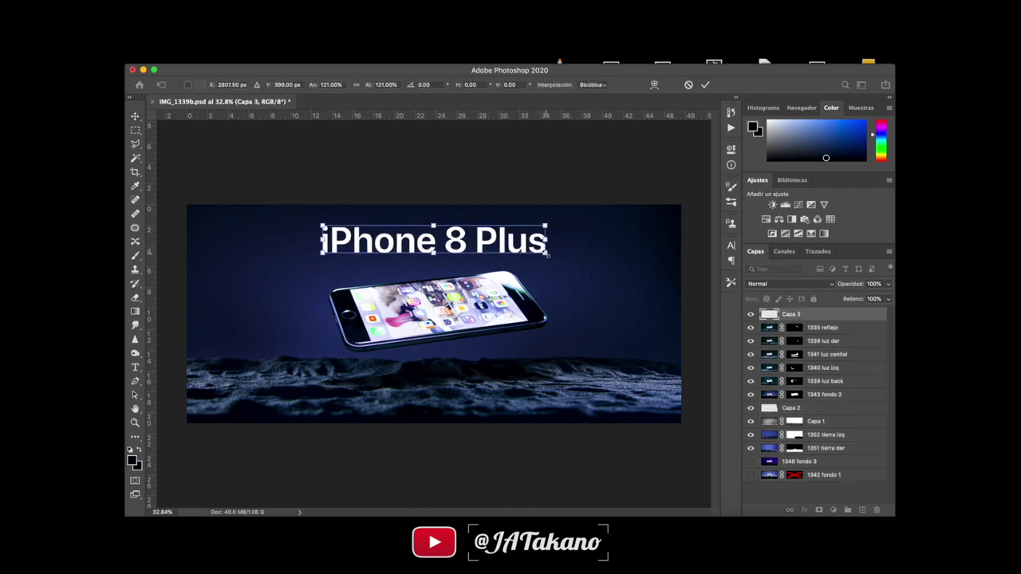
key("Return")
Place the YouTube screenshot IMG_7391bb into the composition above the title layer.
left_click(850, 329)
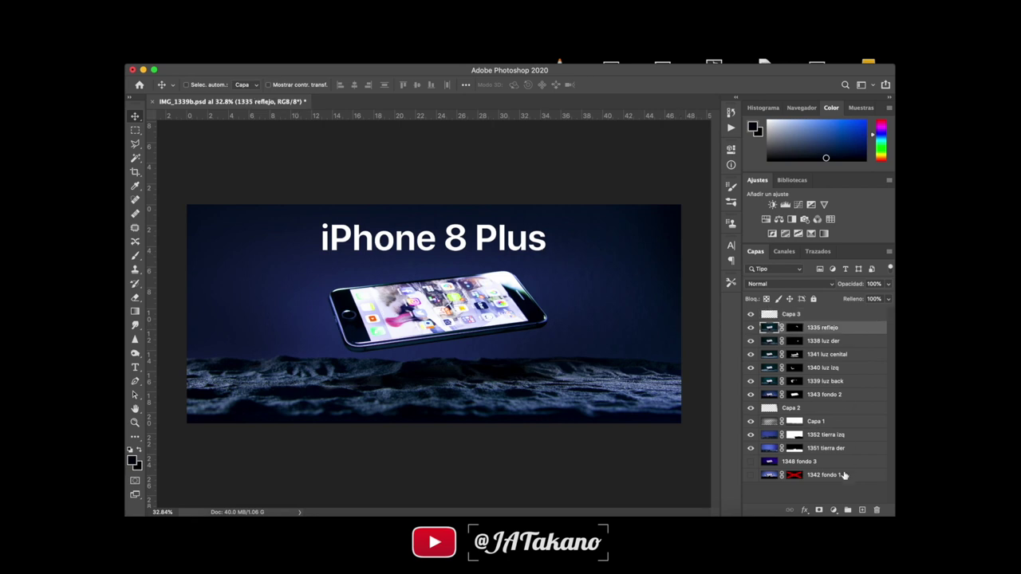
left_click(844, 476, "shift")
left_click(848, 316)
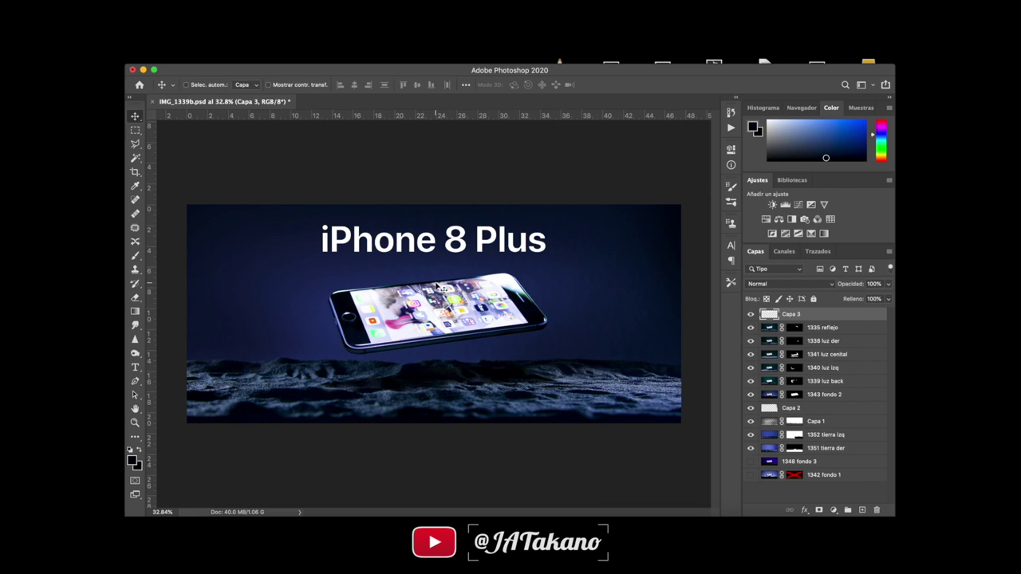
left_click_drag(437, 286, 420, 197)
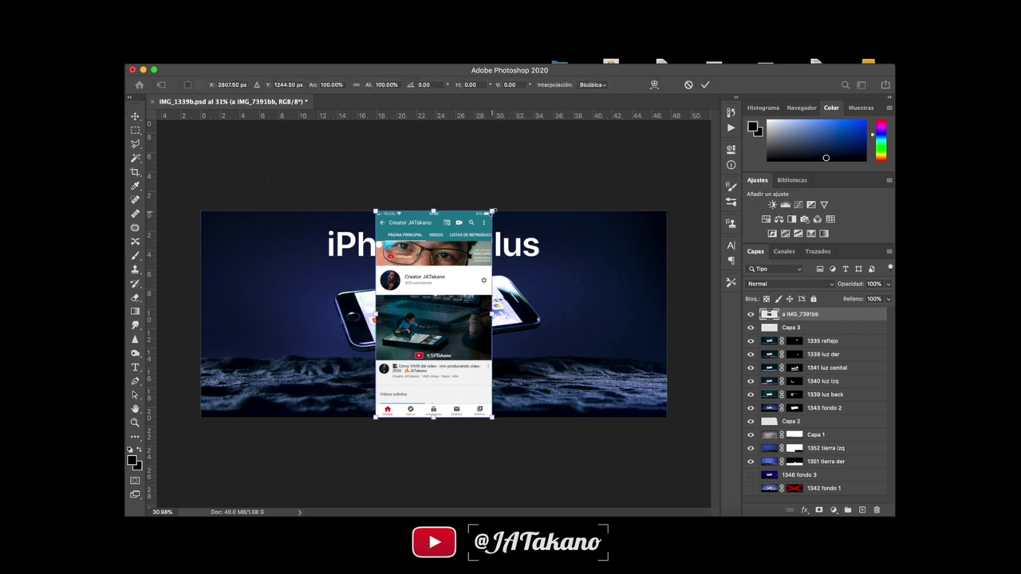
Shrink the YouTube screenshot to about half size and rotate it along the phone.
left_click_drag(493, 212, 466, 258)
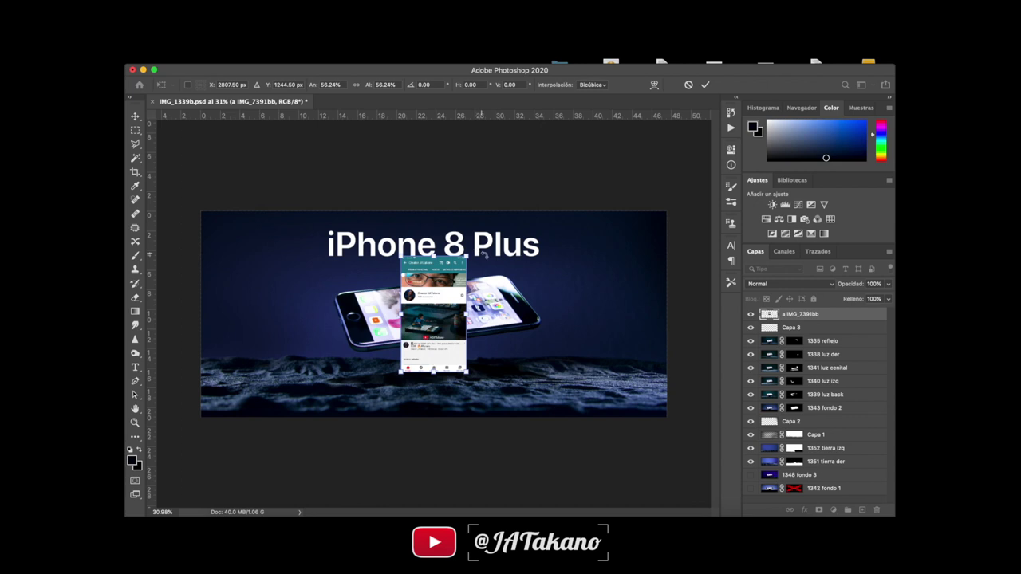
left_click_drag(484, 254, 513, 354)
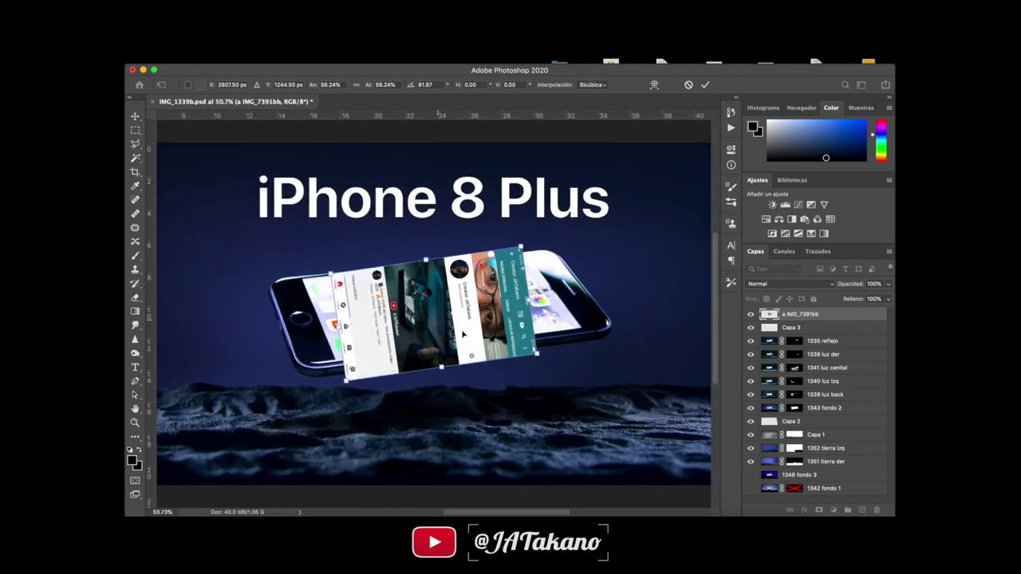
scroll(463, 335, "up", 5)
scroll(463, 335, "up", 1)
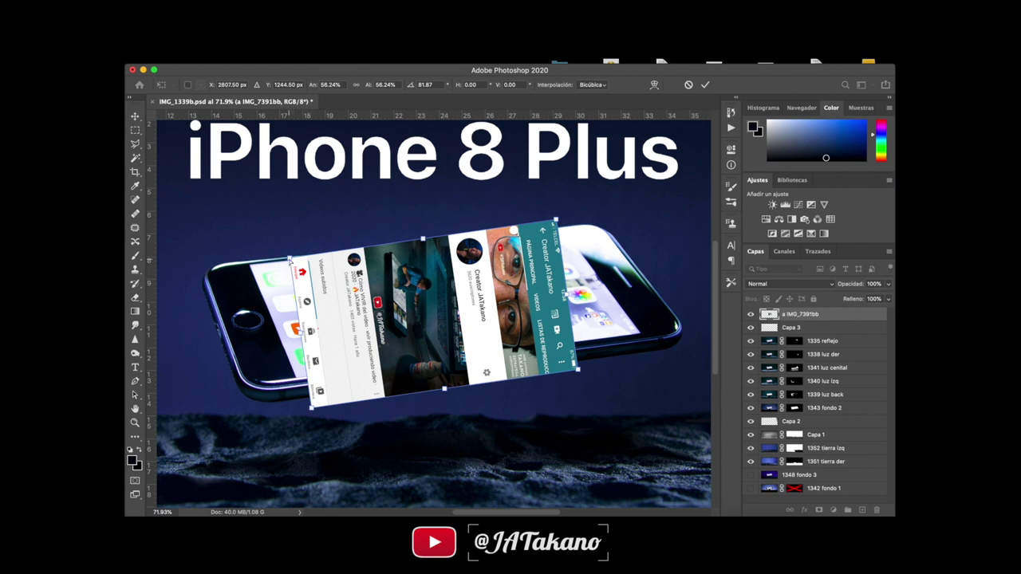
Pull the screenshot's four corners onto the phone's screen and apply the fit.
left_click_drag(288, 260, 248, 265)
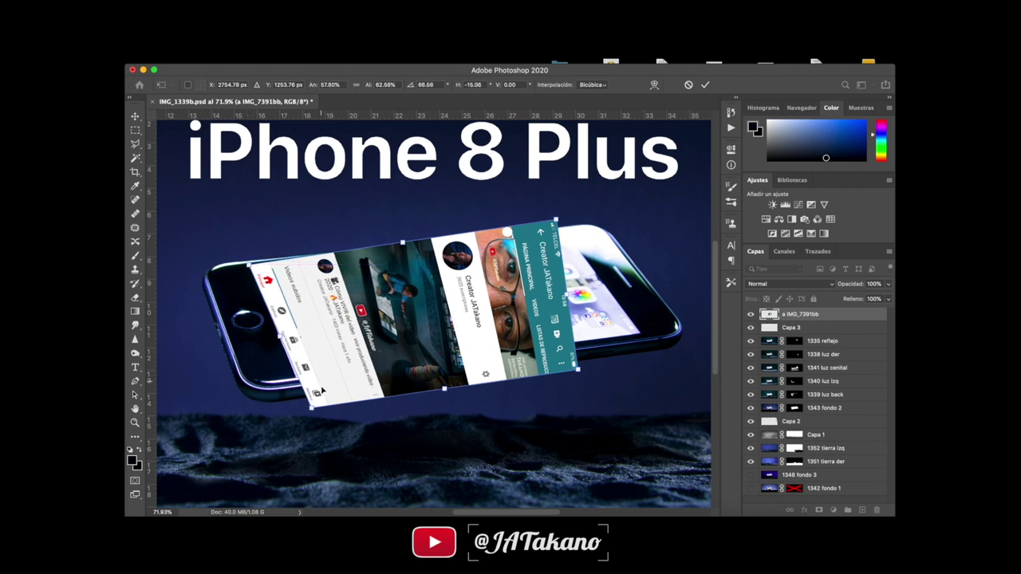
left_click_drag(312, 406, 298, 375)
left_click_drag(556, 221, 563, 232)
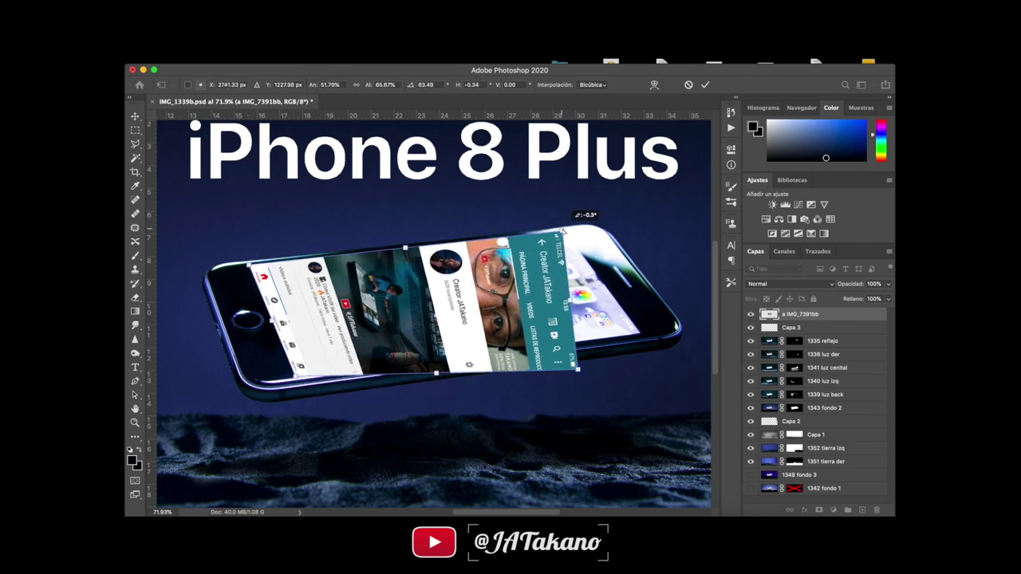
left_click_drag(578, 370, 638, 328)
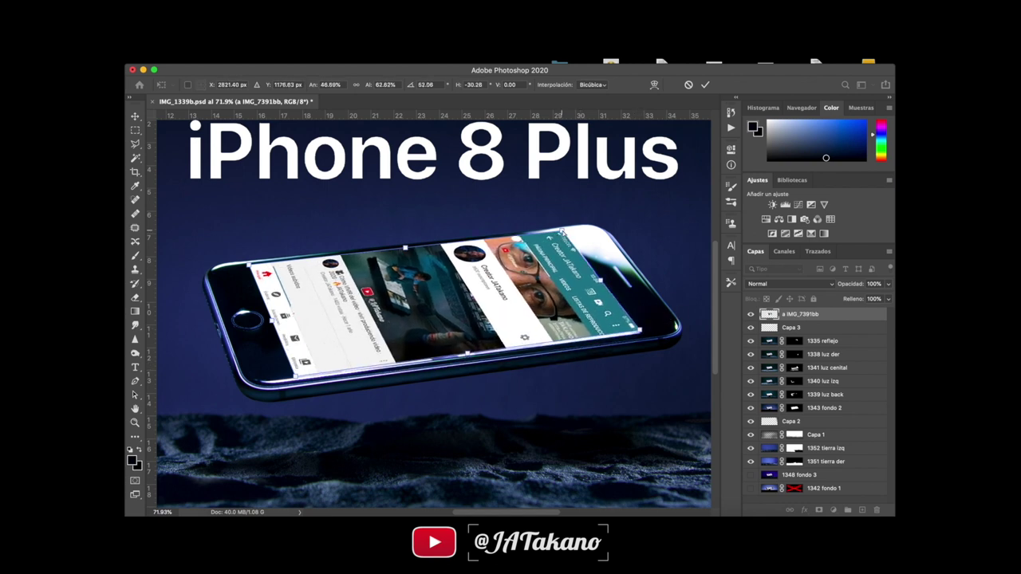
left_click_drag(638, 328, 642, 332)
left_click_drag(297, 375, 295, 375)
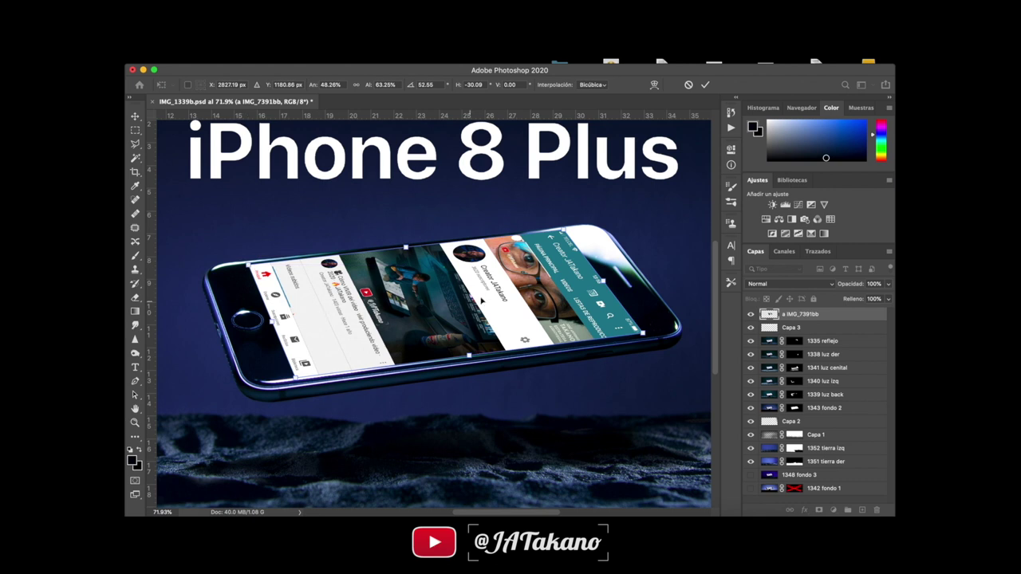
key("Return")
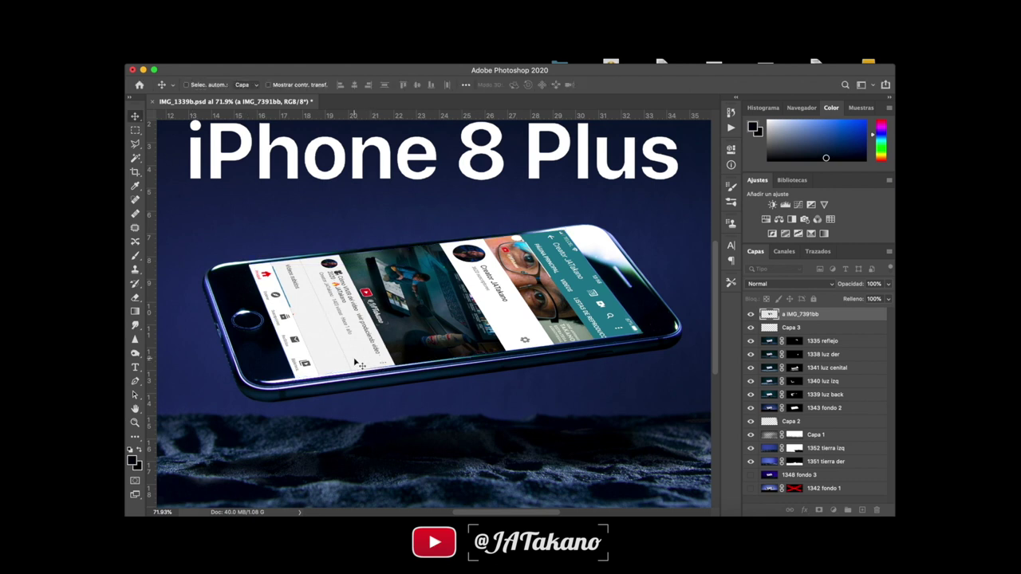
key("ctrl+t")
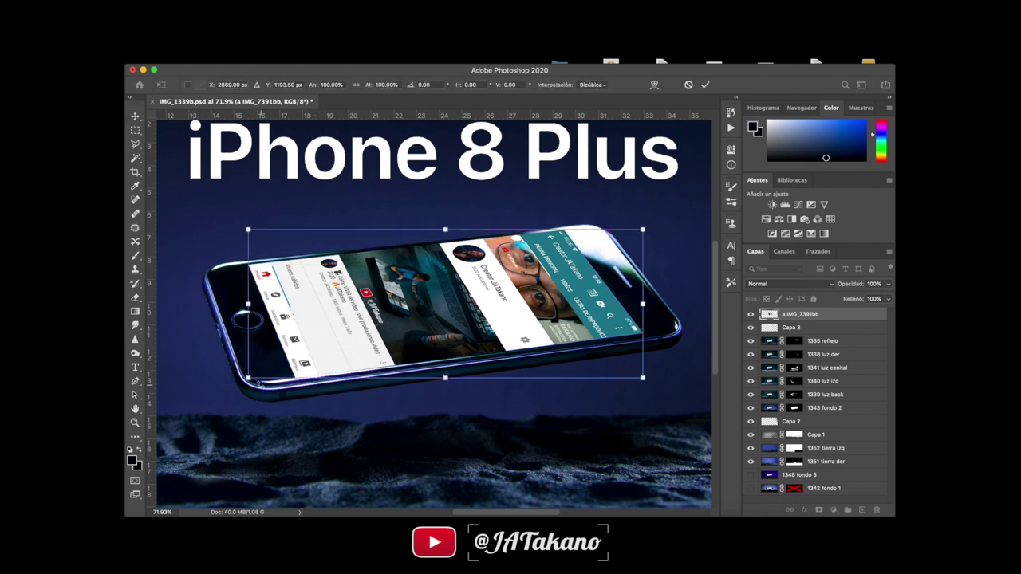
Distort the screen image's bottom-left and bottom-right corners slightly to match the tilted display.
right_click(315, 359)
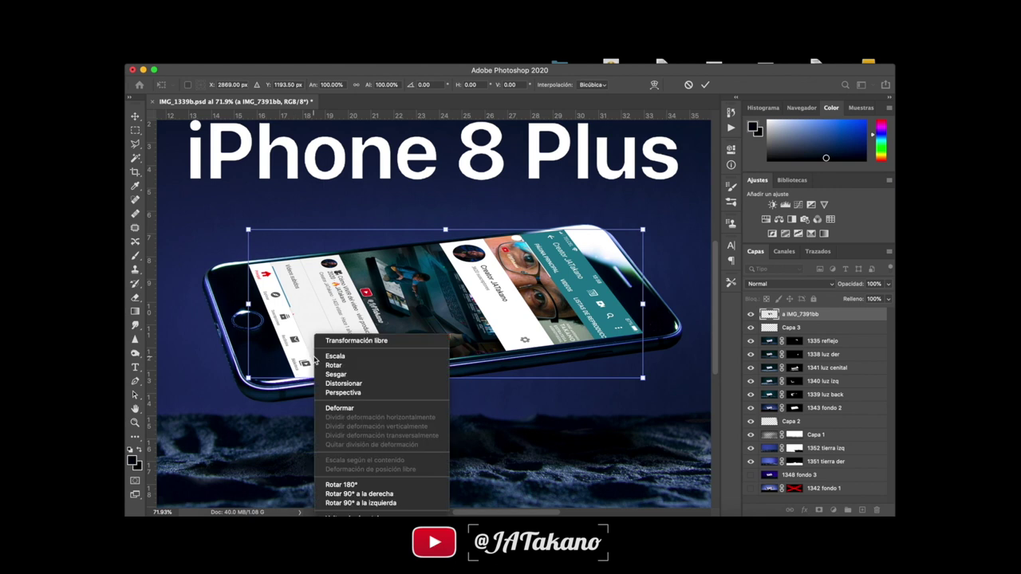
right_click(292, 330)
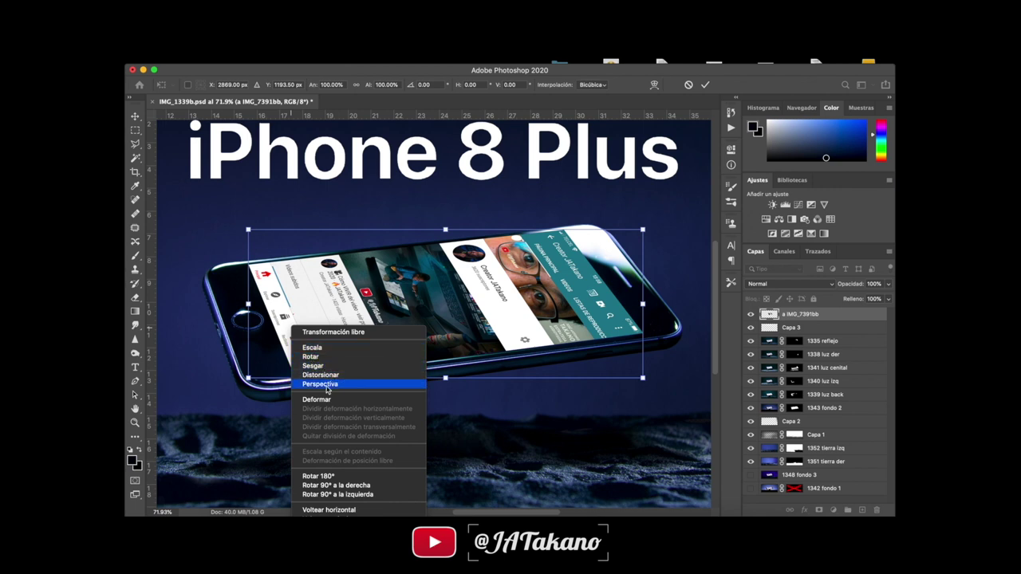
left_click(315, 375)
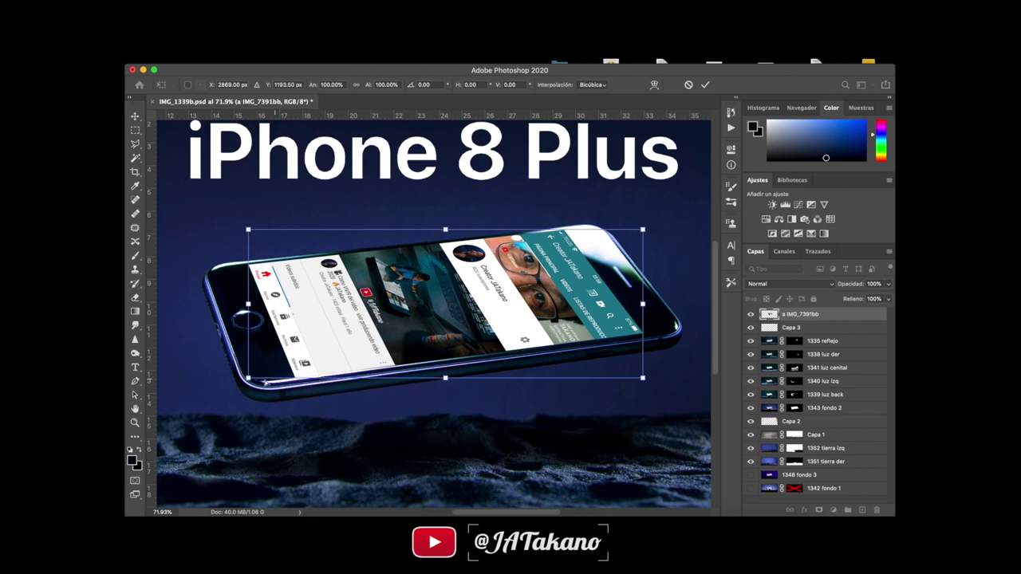
left_click_drag(249, 378, 251, 381)
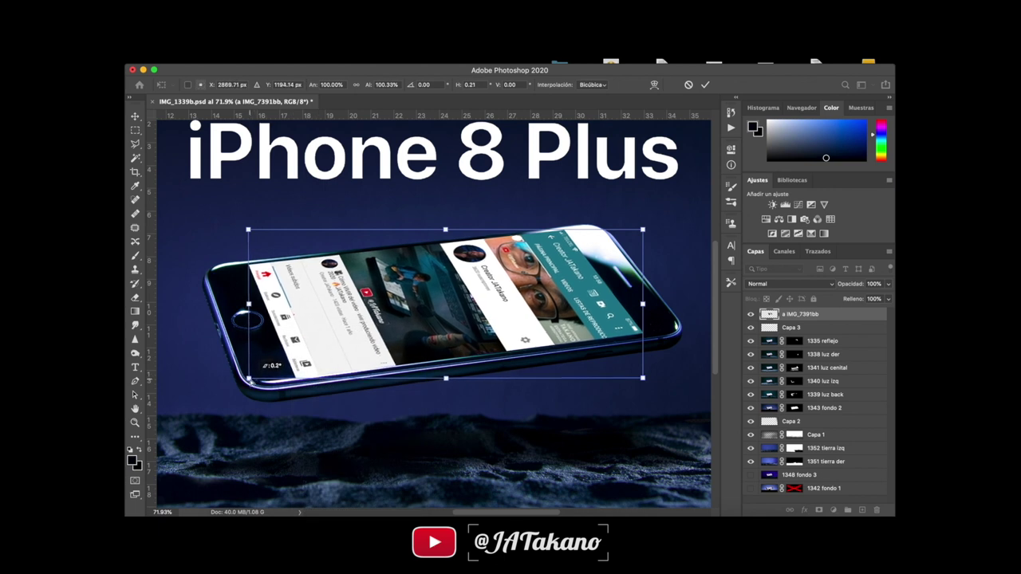
left_click_drag(643, 381, 648, 376)
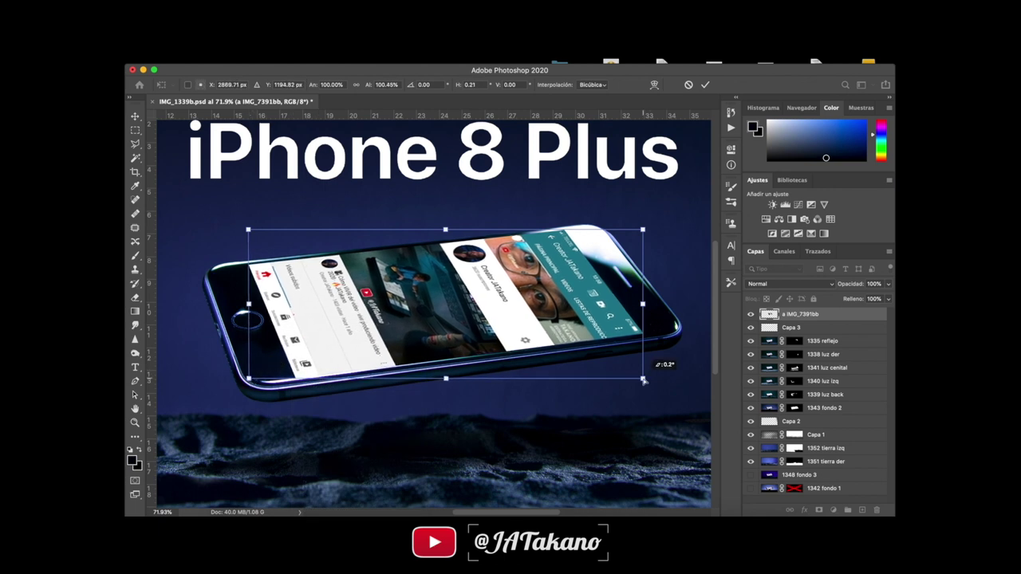
key("Return")
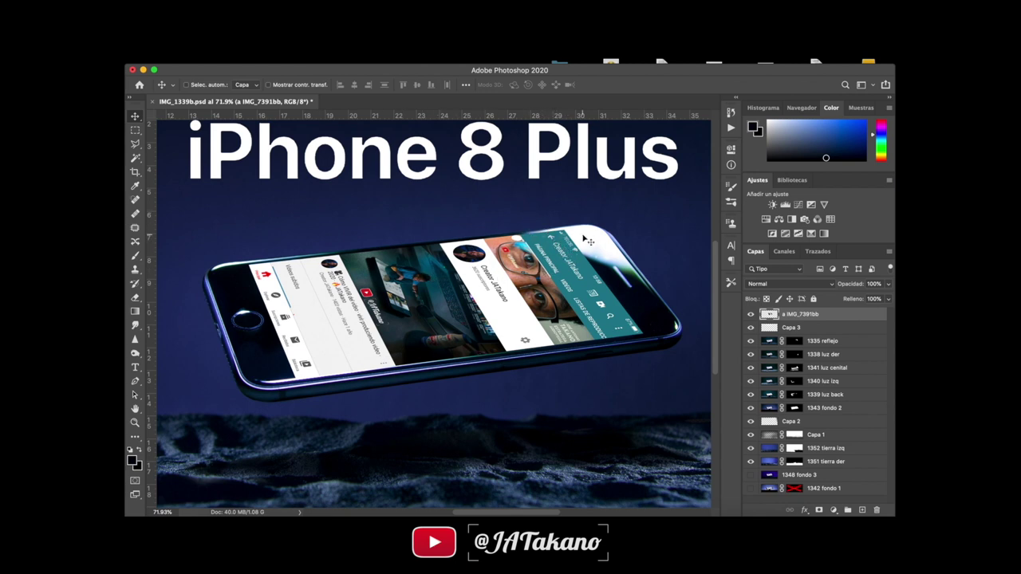
scroll(574, 238, "up", 5)
Brush out the screen image's top-right corner on its mask so the glass shine shows.
scroll(588, 241, "up", 3)
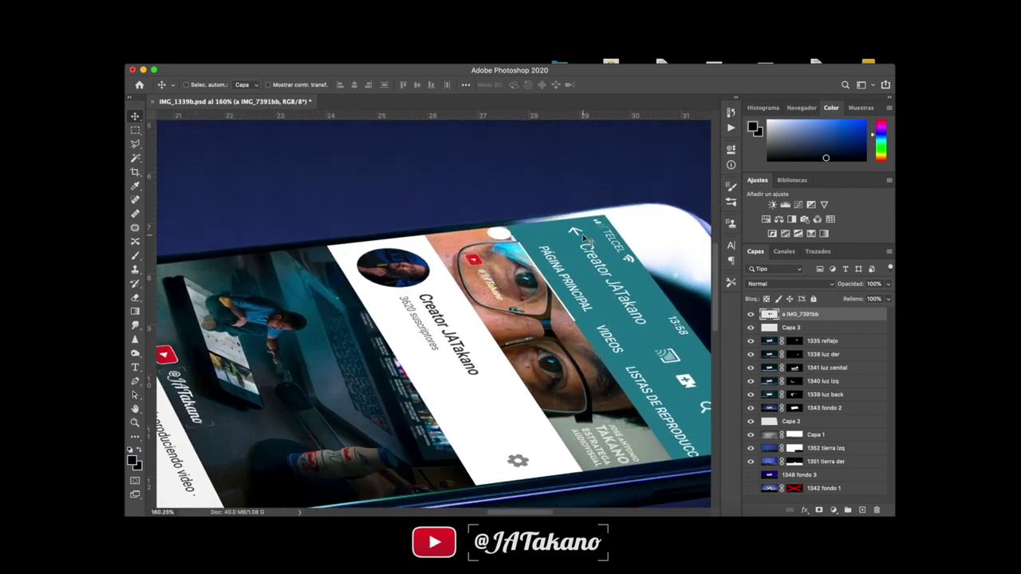
key("b")
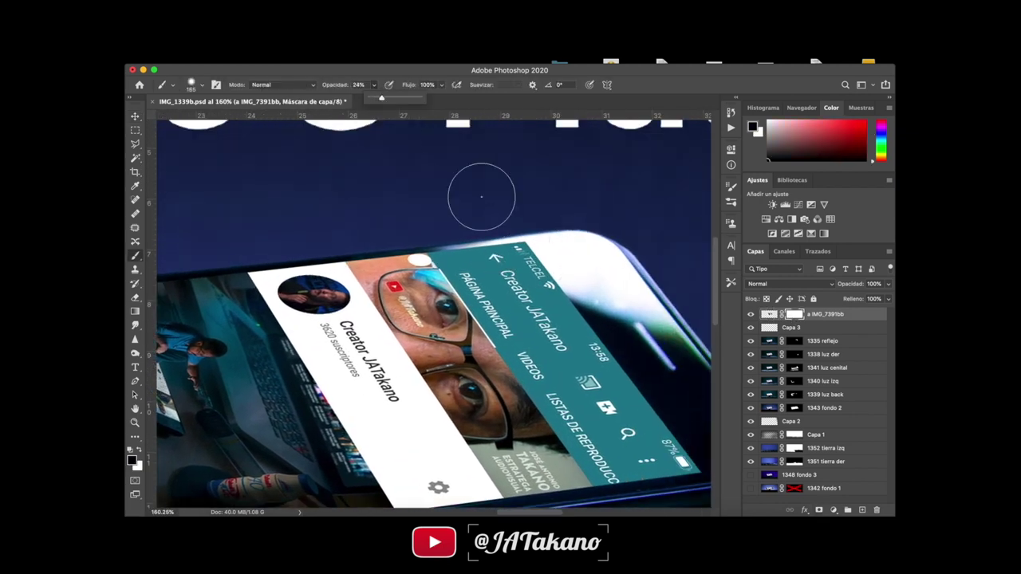
mouse_move(547, 231)
left_mouse_down()
mouse_move(587, 253)
mouse_move(554, 280)
left_mouse_up()
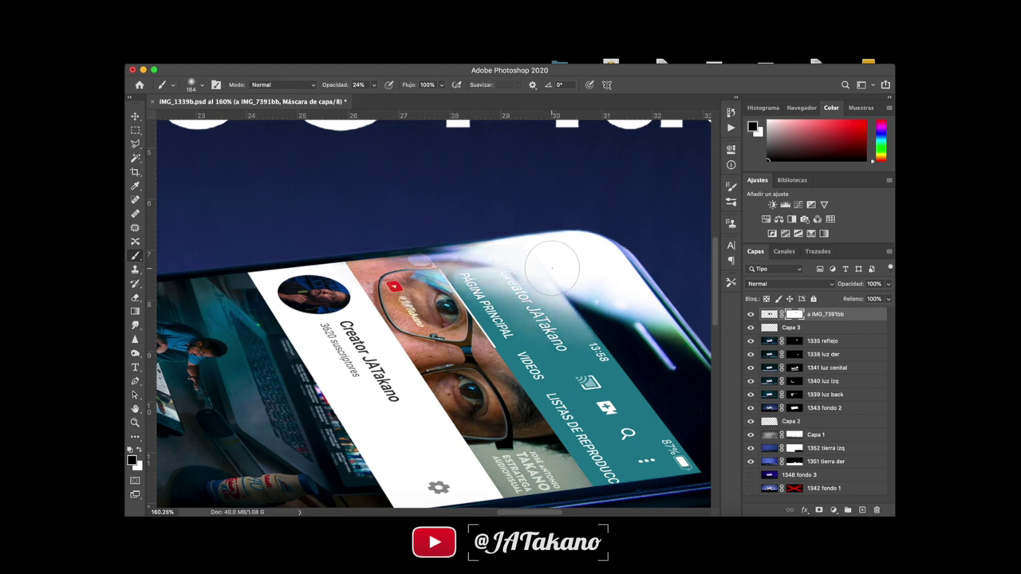
Fit the composition in view and toggle the screen image's visibility to compare.
key("ctrl+0")
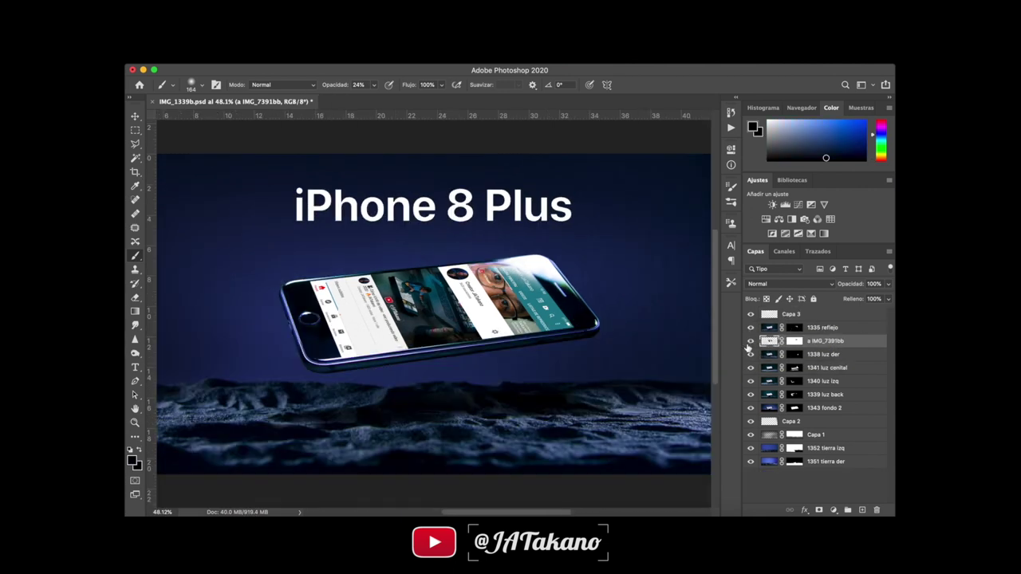
left_click(749, 342)
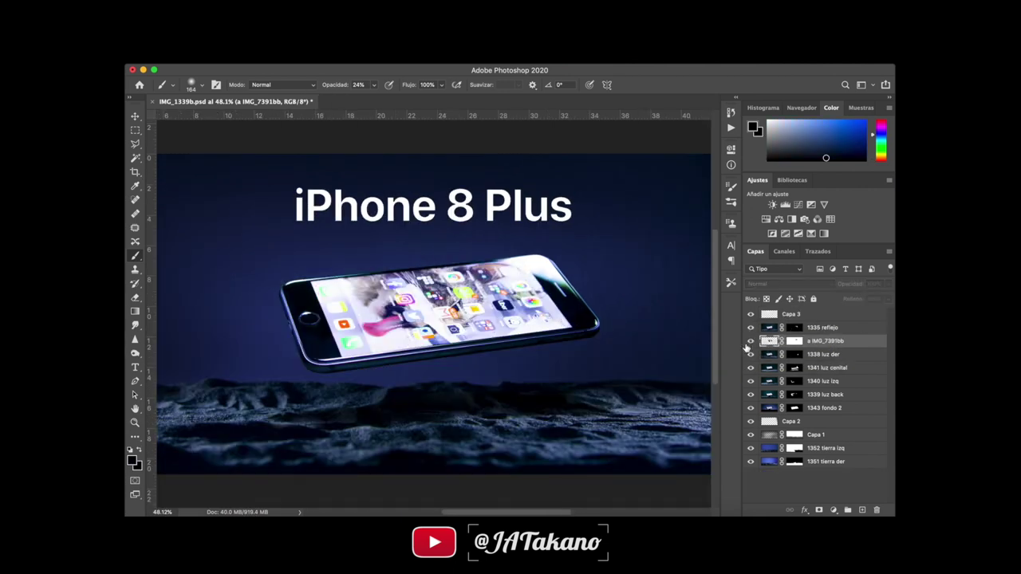
left_click(749, 342)
left_click(749, 341)
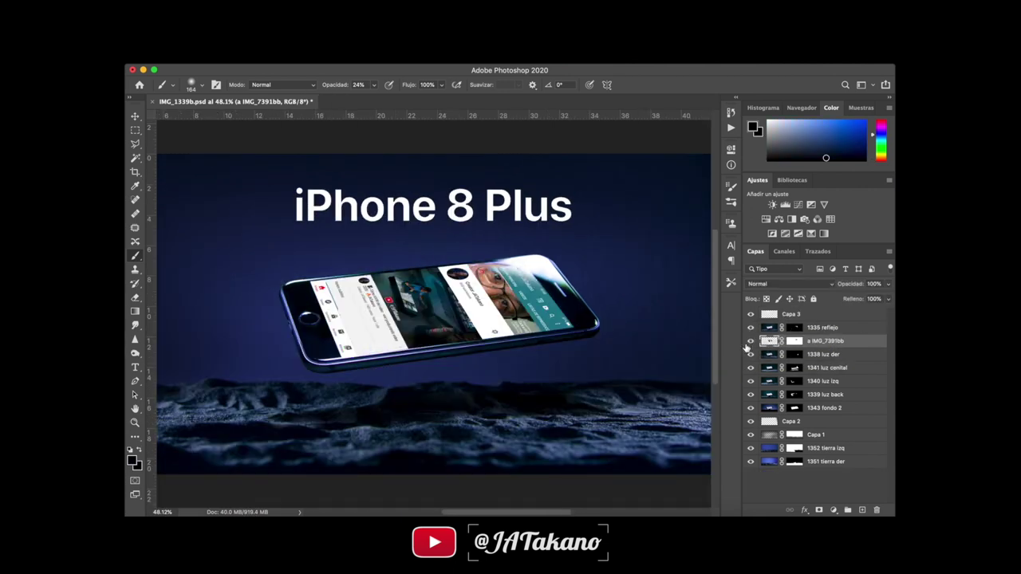
left_click(749, 341)
left_click(749, 342)
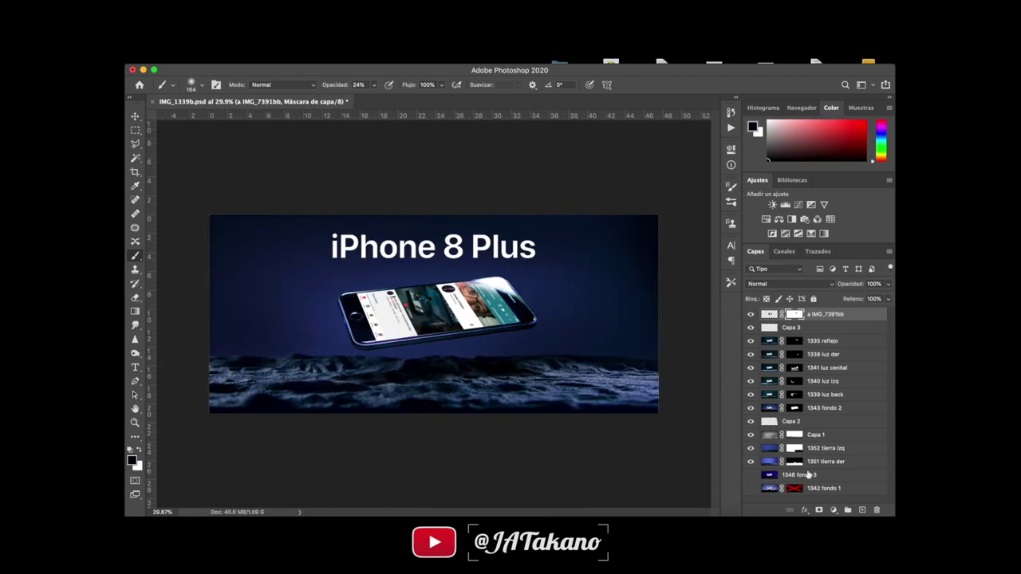
Delete the hidden 1348 fondo 3 and 1342 fondo 1 layers.
left_click(807, 467)
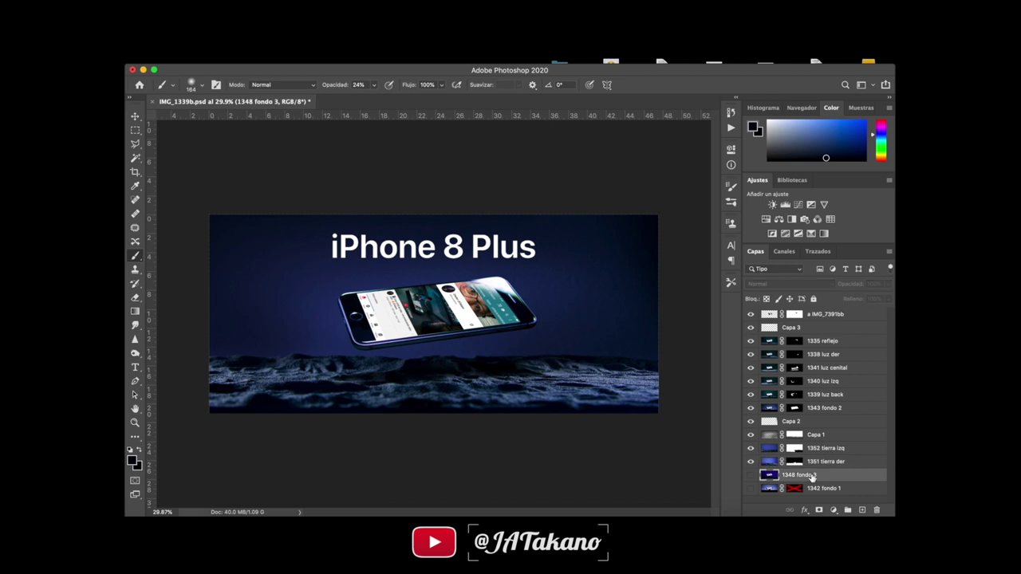
key("Delete")
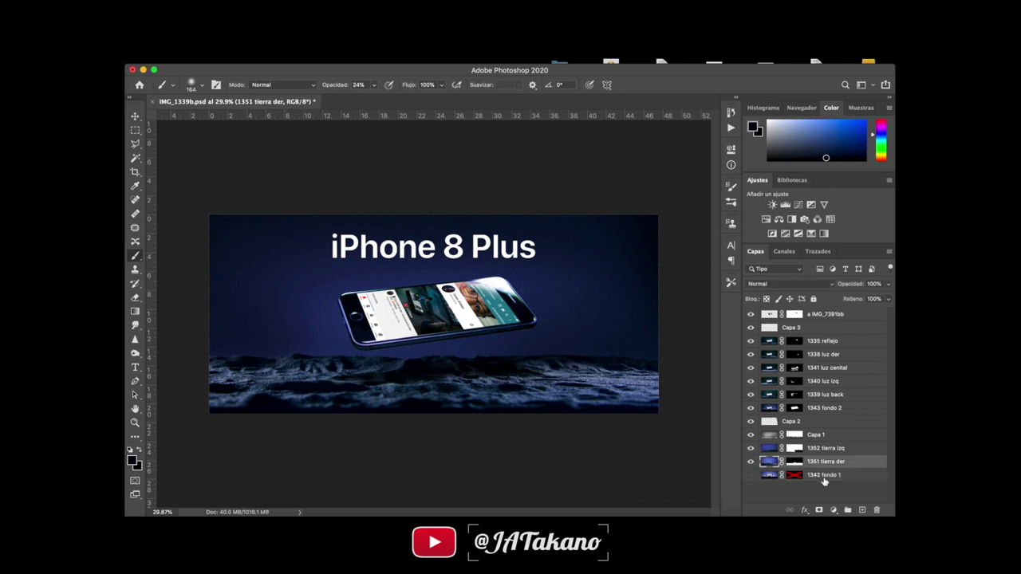
left_click(824, 476)
key("Delete")
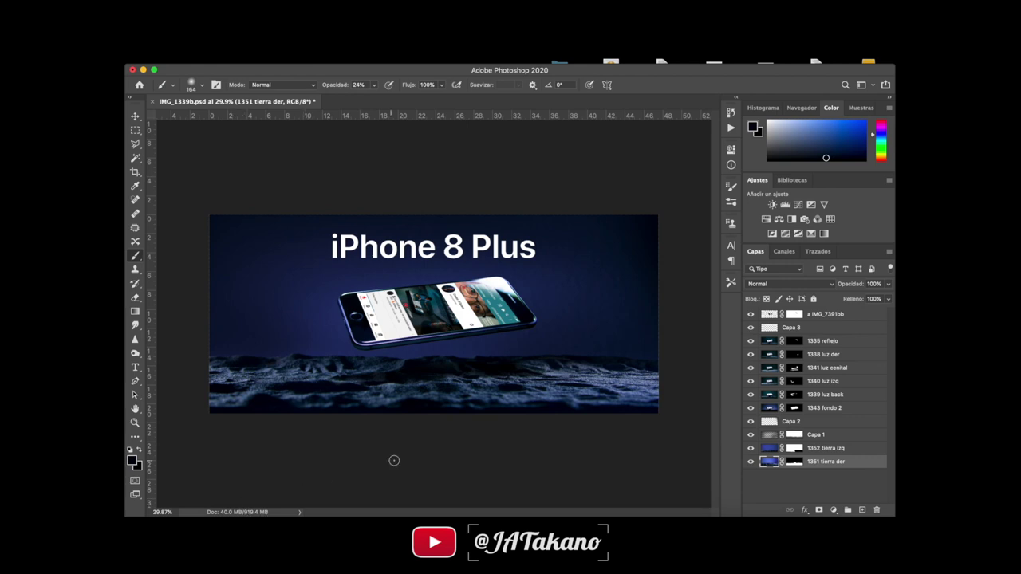
scroll(396, 459, "up", 1)
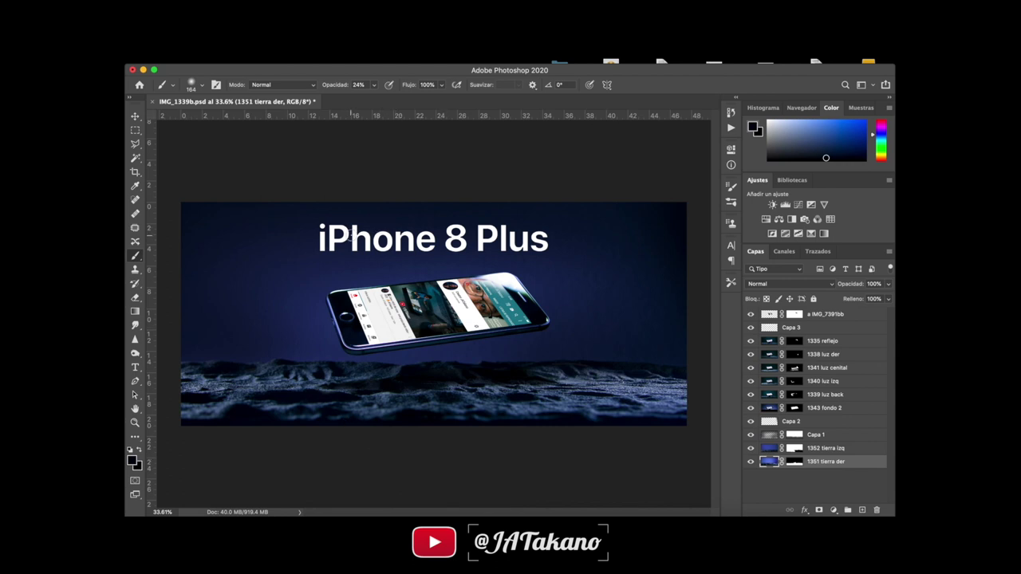
scroll(349, 233, "down", 1)
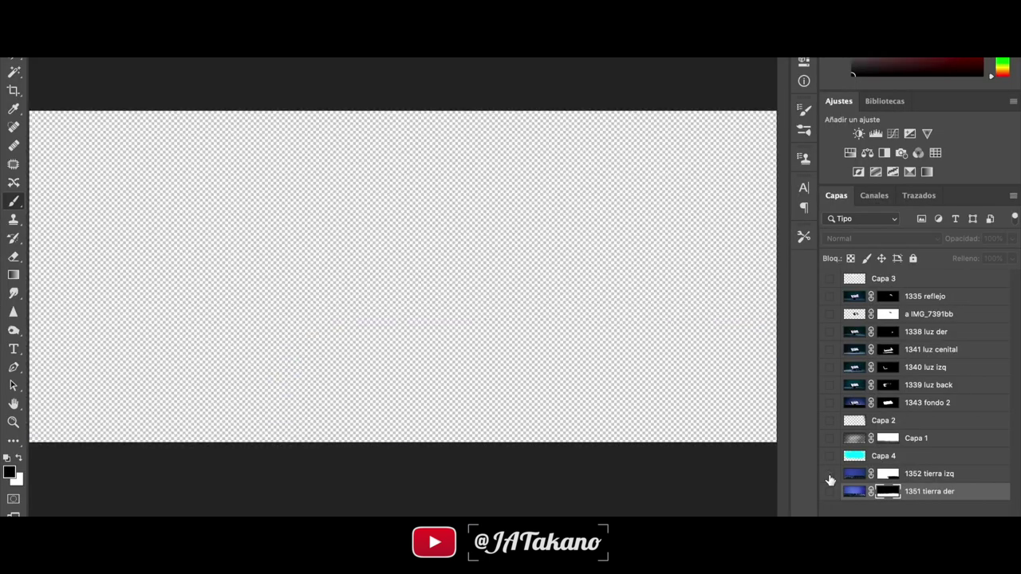
Turn on the tierra izq, tierra der, fondo 2 and the three luz lighting layers.
left_click(829, 474)
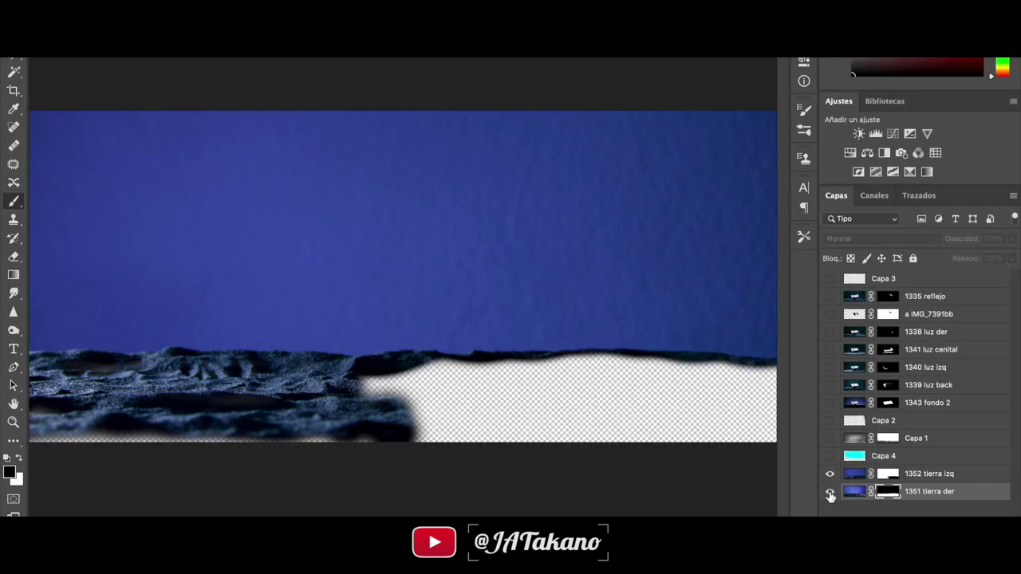
left_click(829, 492)
left_click(829, 403)
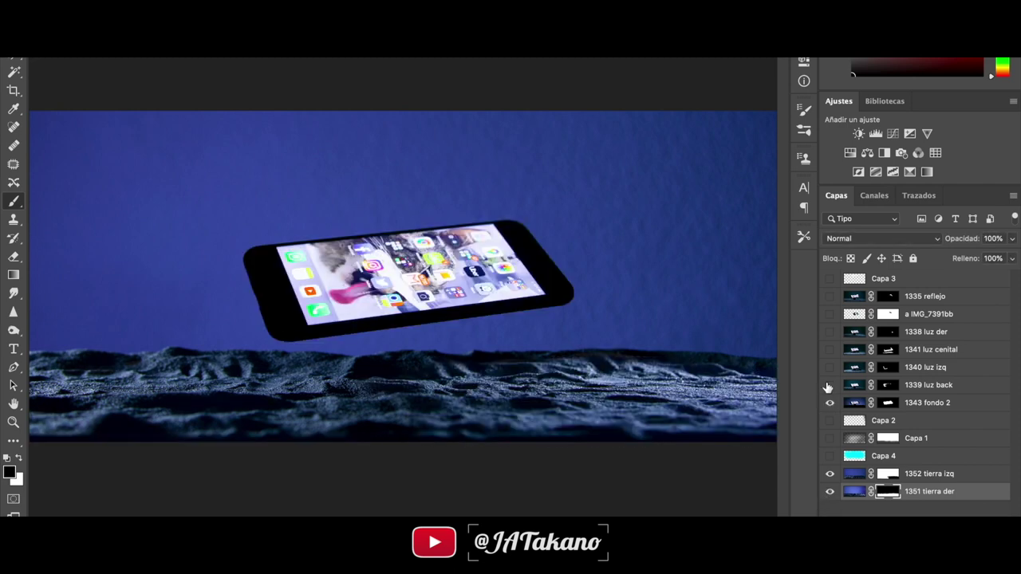
left_click(829, 384)
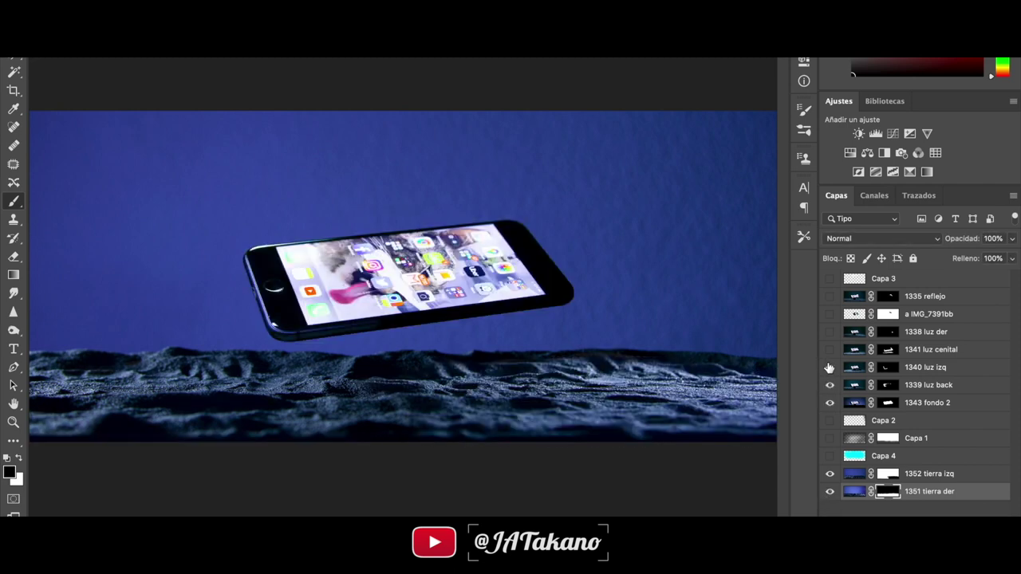
left_click(830, 367)
left_click(830, 349)
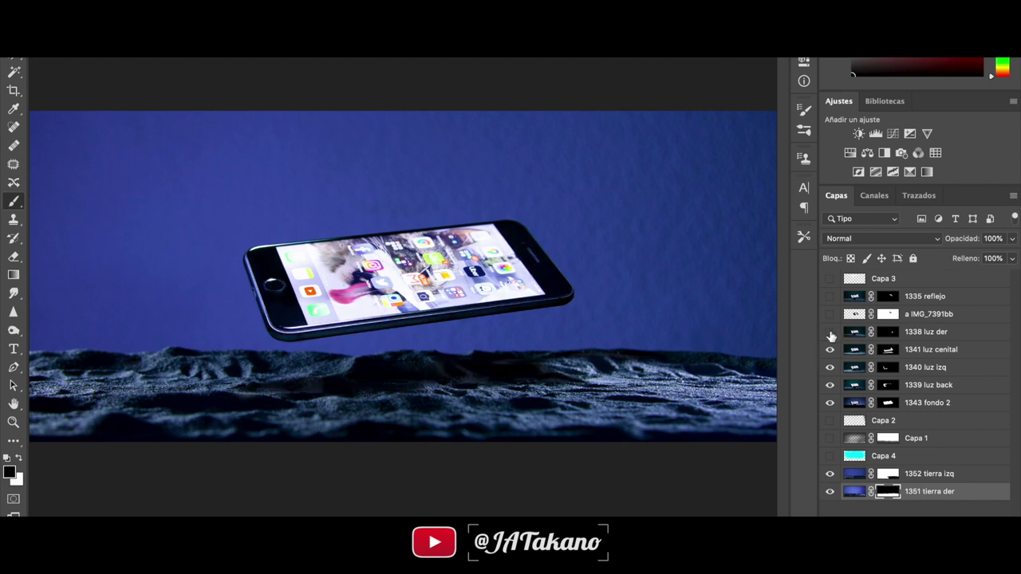
Turn on the 'iPhone 8 Plus' title and the dark vignette layers.
left_click(830, 278)
left_click(830, 456)
double_click(829, 456)
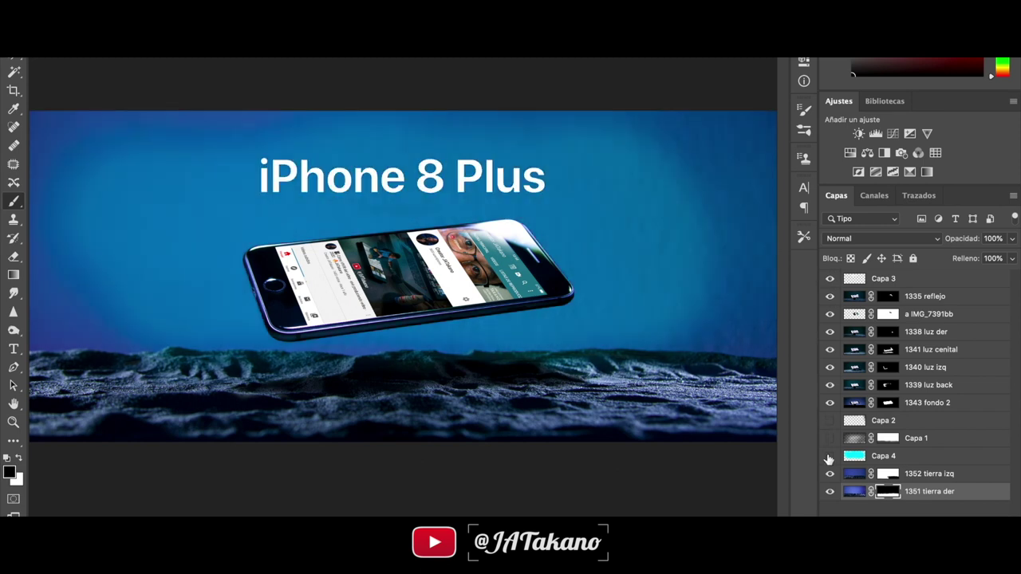
left_click(829, 456)
left_click(829, 438)
double_click(829, 438)
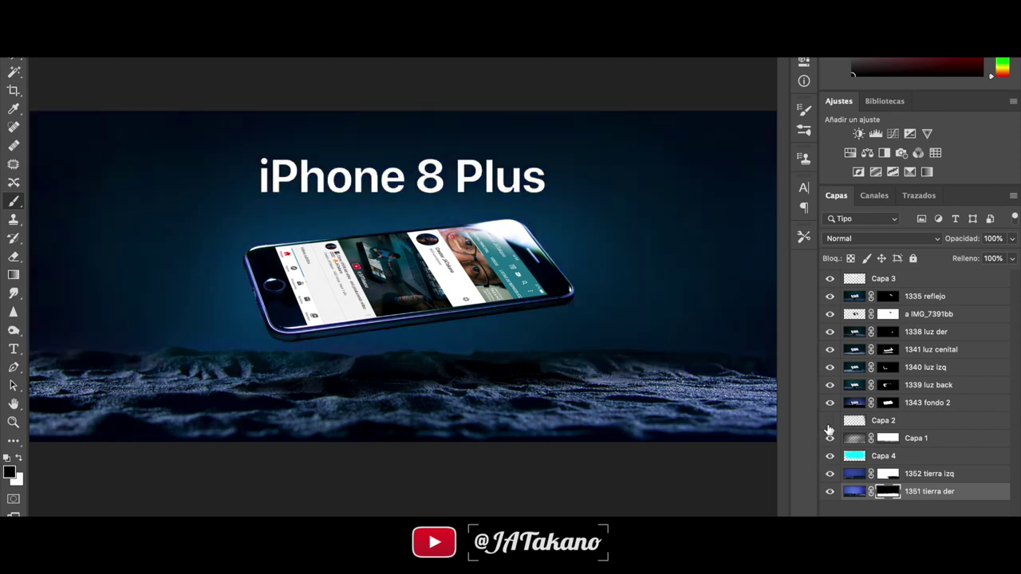